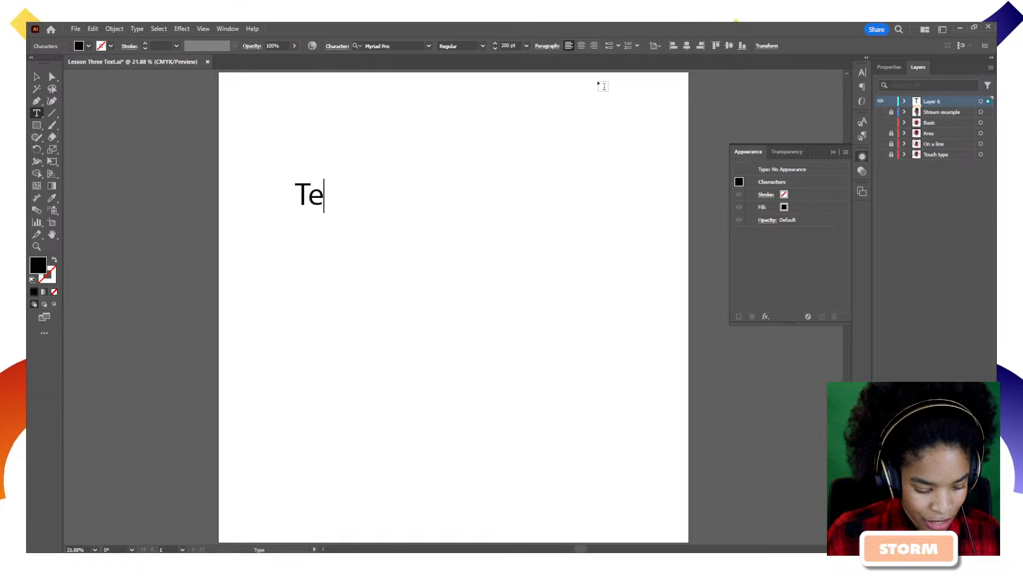
# Complete the word 'Text' and drag it up near the top centre of the artboard.
pyautogui.write('xt')
pyautogui.press('BackSpace')
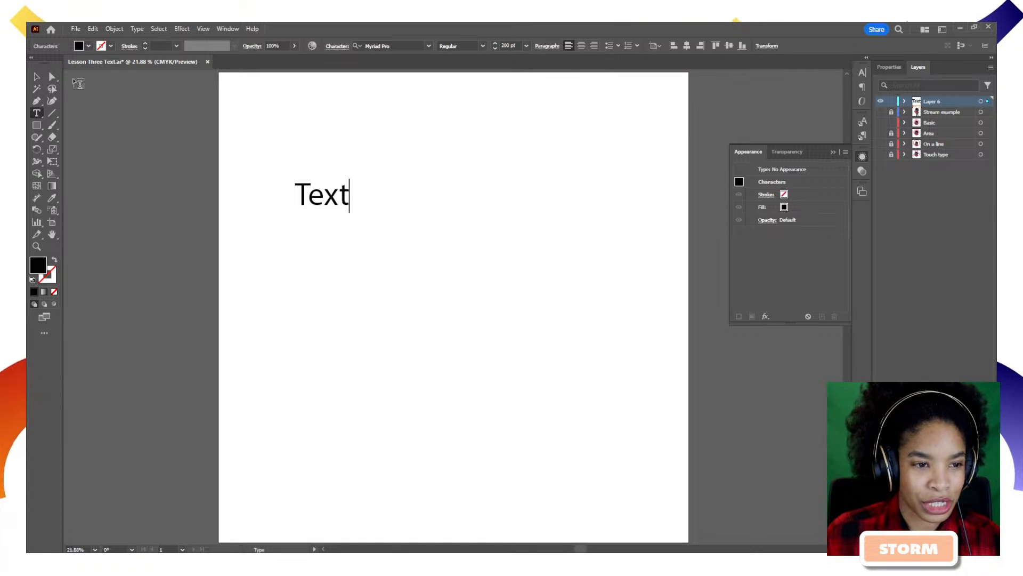
pyautogui.click(36, 77)
pyautogui.click(339, 202)
pyautogui.moveTo(339, 202); pyautogui.dragTo(455, 265)
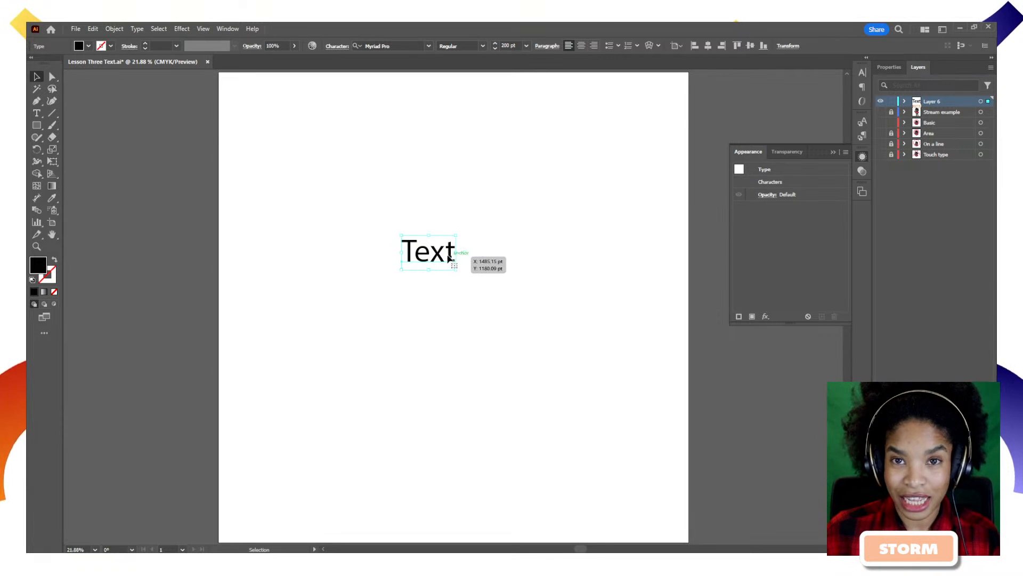
pyautogui.moveTo(451, 249); pyautogui.dragTo(446, 182)
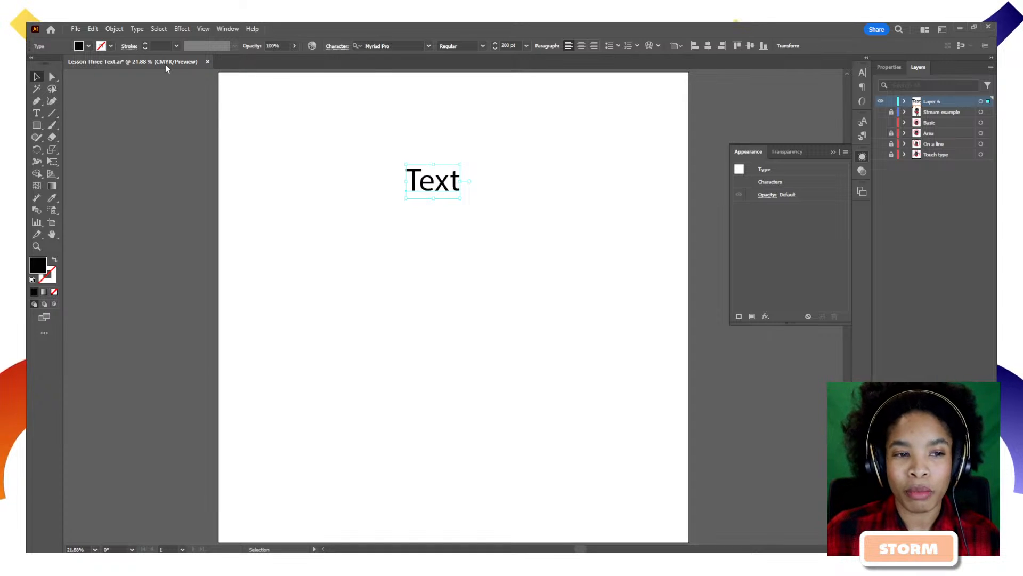
pyautogui.click(87, 47)
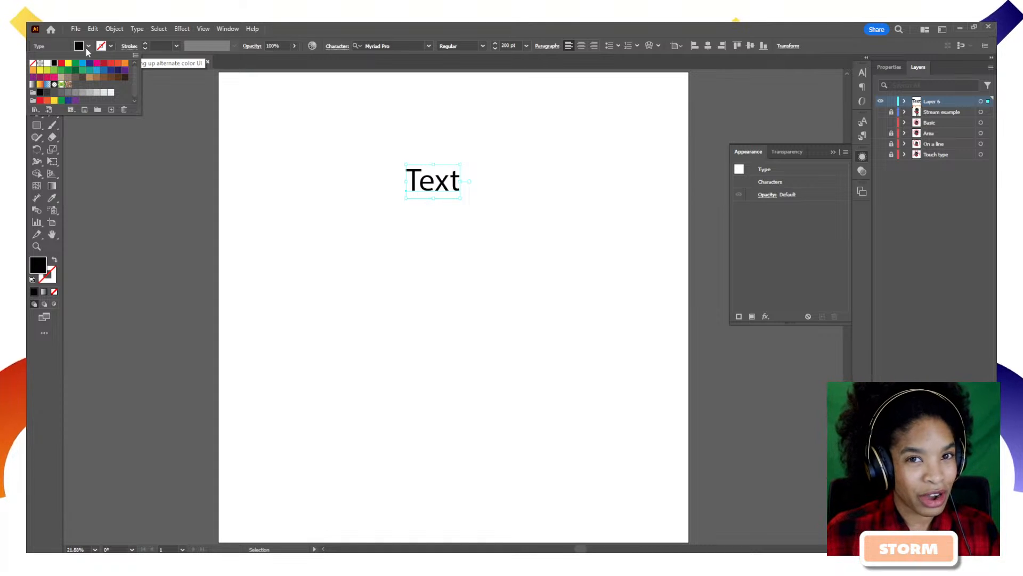
pyautogui.click(88, 47)
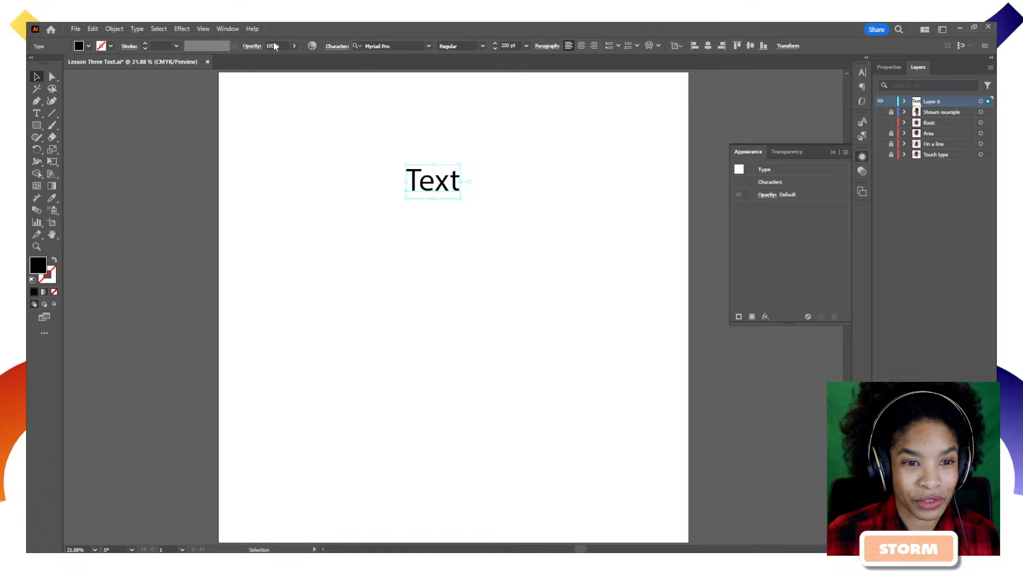
pyautogui.click(294, 46)
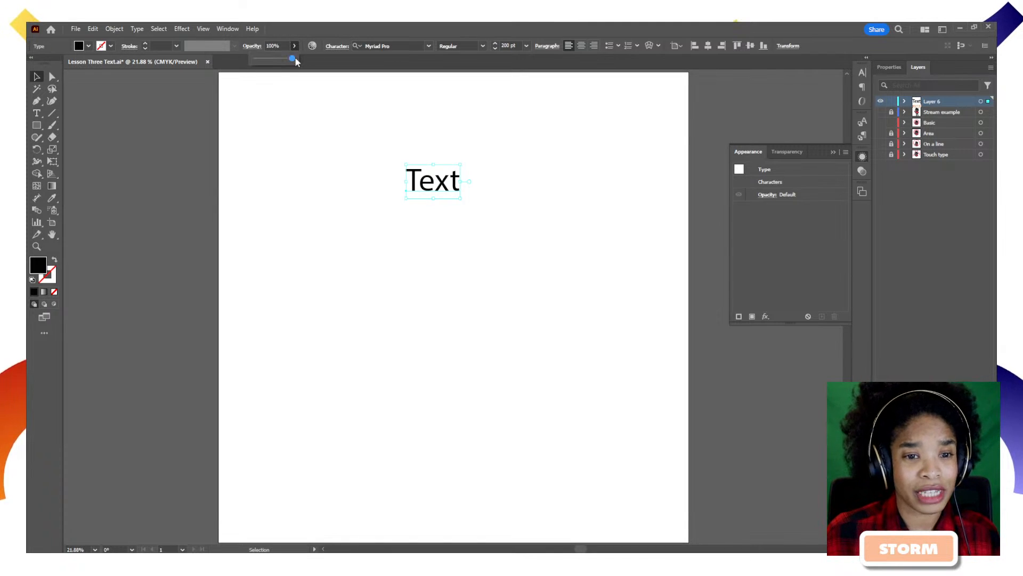
pyautogui.moveTo(294, 58); pyautogui.dragTo(270, 65)
pyautogui.click(345, 148)
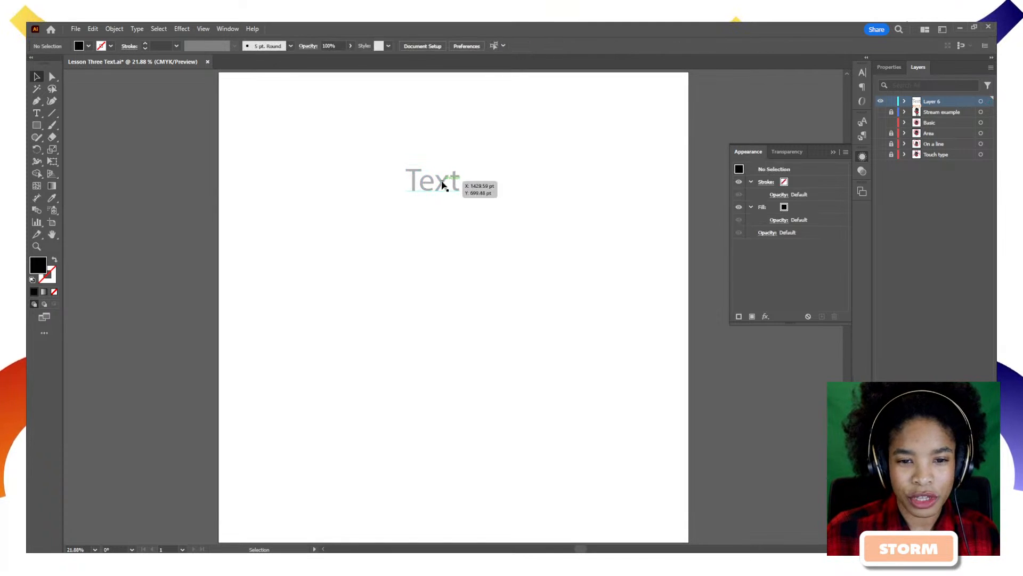
pyautogui.click(443, 185)
pyautogui.click(294, 47)
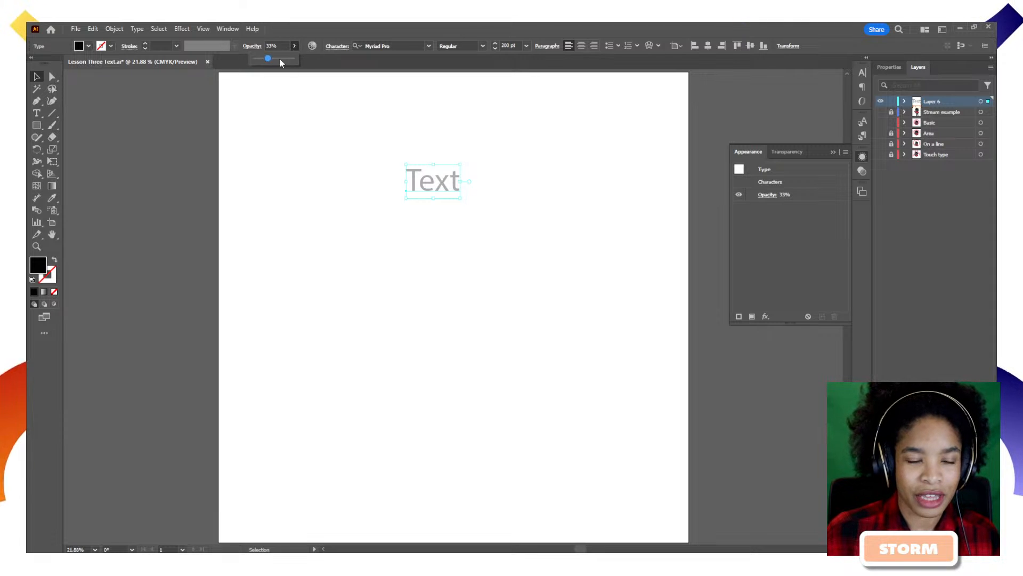
pyautogui.moveTo(280, 63); pyautogui.dragTo(293, 58)
pyautogui.click(394, 75)
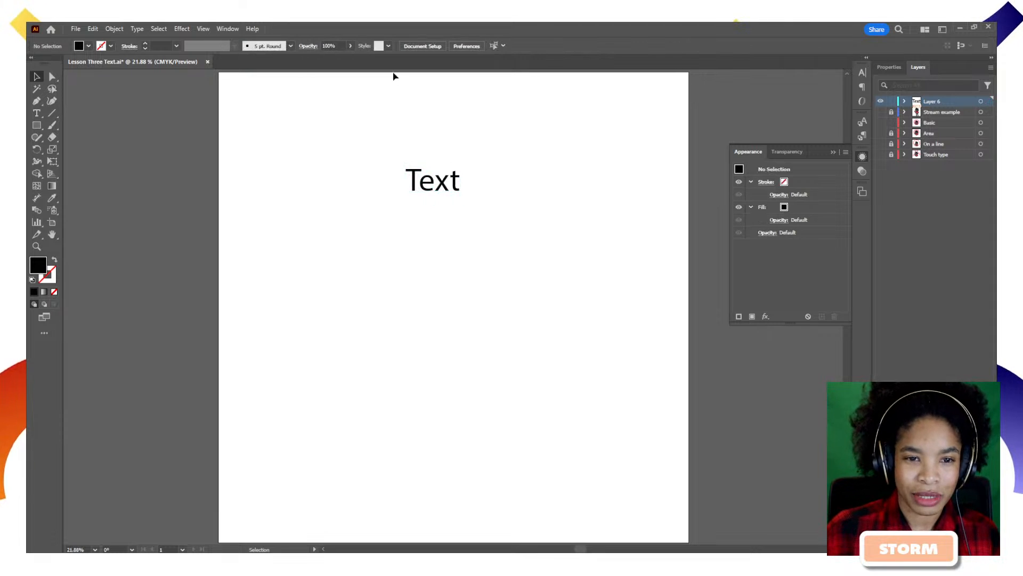
pyautogui.click(443, 189)
# Change the font of 'Text' to Komet Black.
pyautogui.click(406, 46)
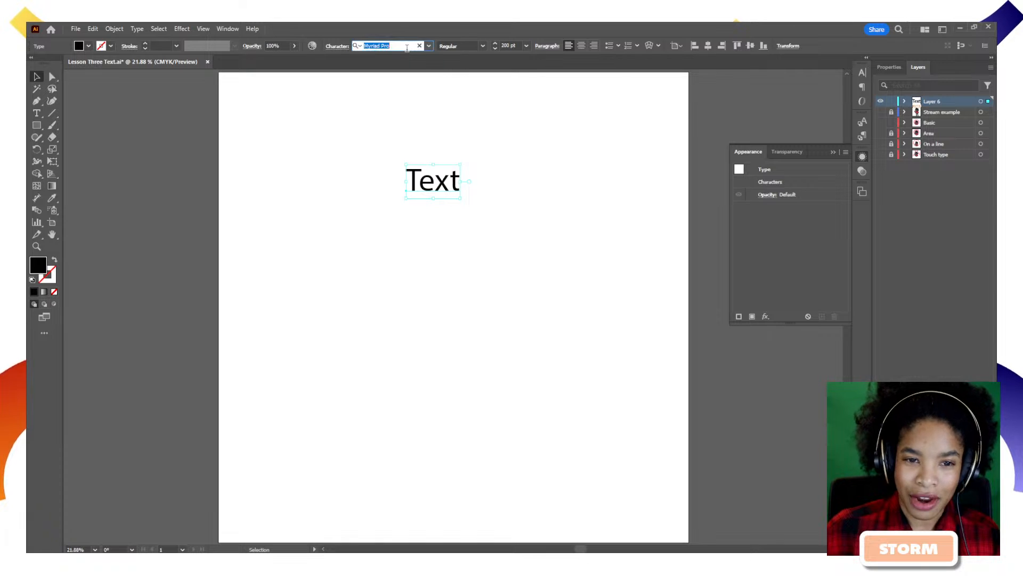
pyautogui.write('ko')
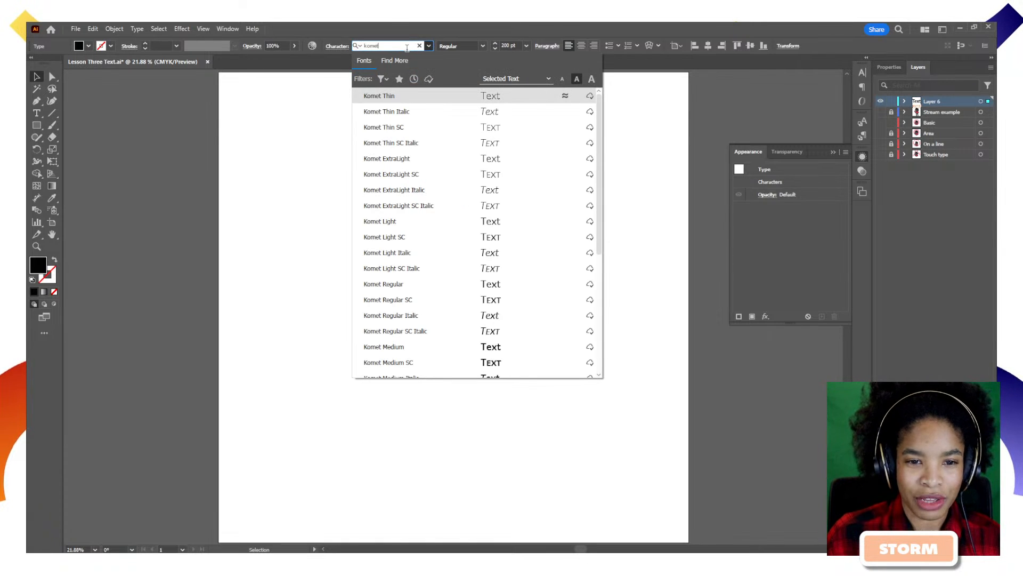
pyautogui.write('met')
pyautogui.scroll(-5, 416, 240)
pyautogui.click(428, 329)
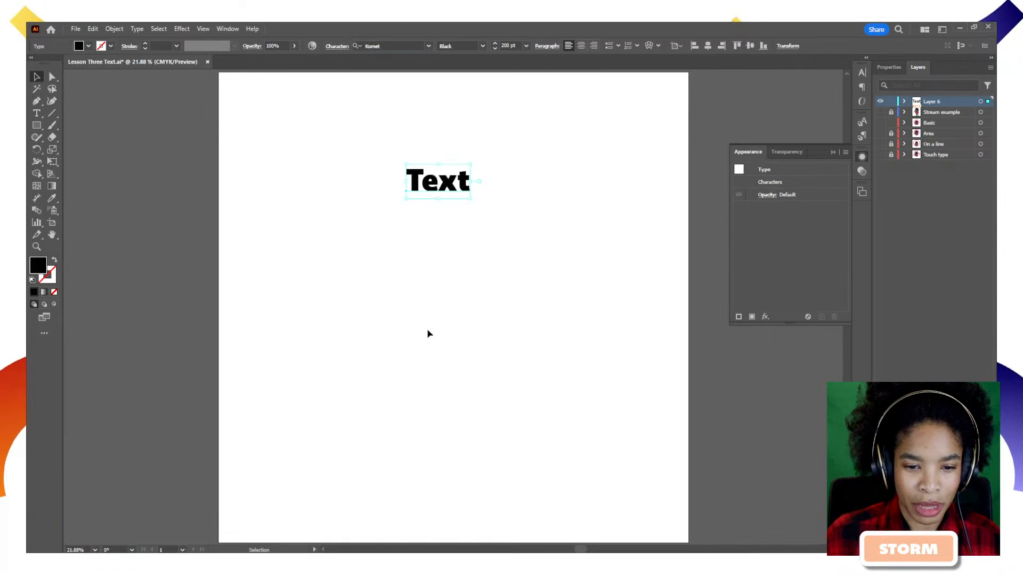
# Enlarge 'Text' to about 576 pt, move it down and centre it horizontally.
pyautogui.moveTo(471, 199); pyautogui.dragTo(530, 273)
pyautogui.click(529, 273)
pyautogui.moveTo(472, 198); pyautogui.dragTo(470, 250)
pyautogui.click(708, 45)
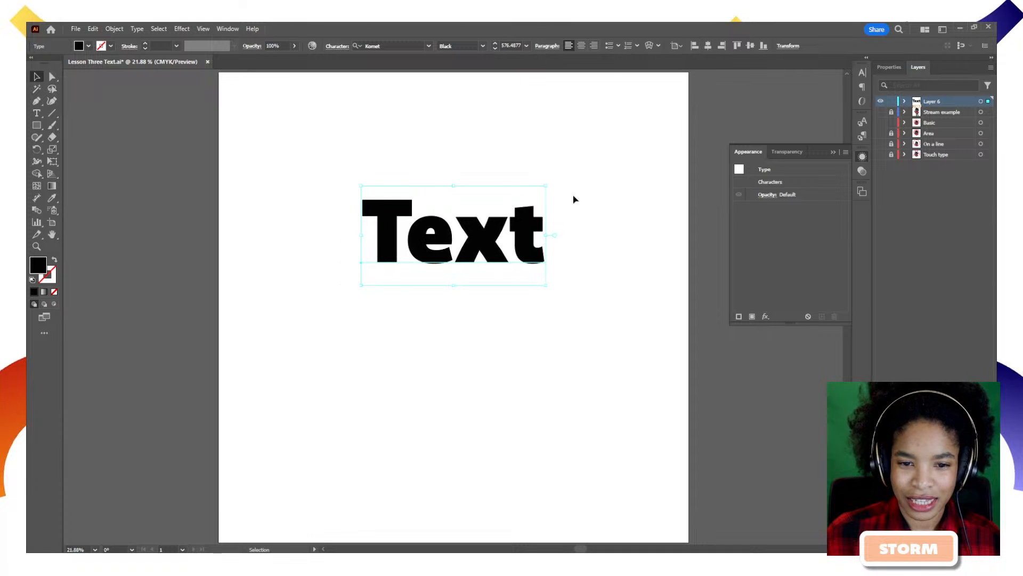
pyautogui.click(609, 202)
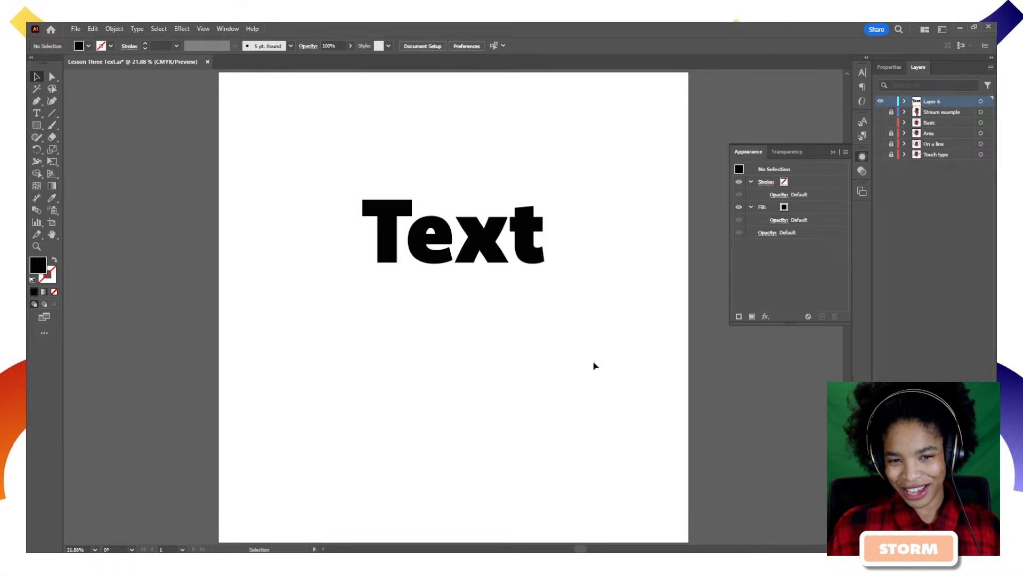
# Check the available Komet weights and keep Black for 'Text'.
pyautogui.click(475, 219)
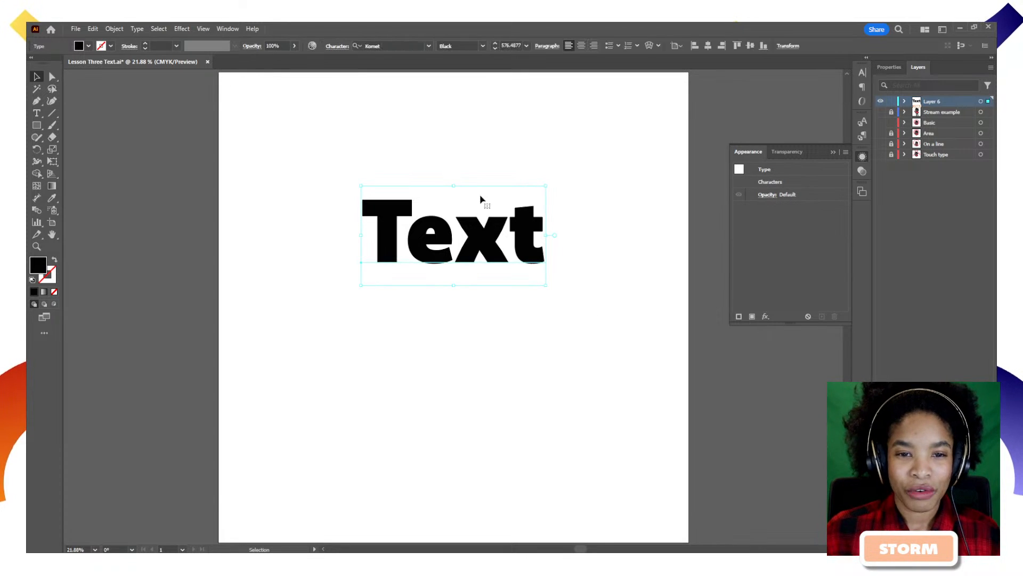
pyautogui.click(483, 45)
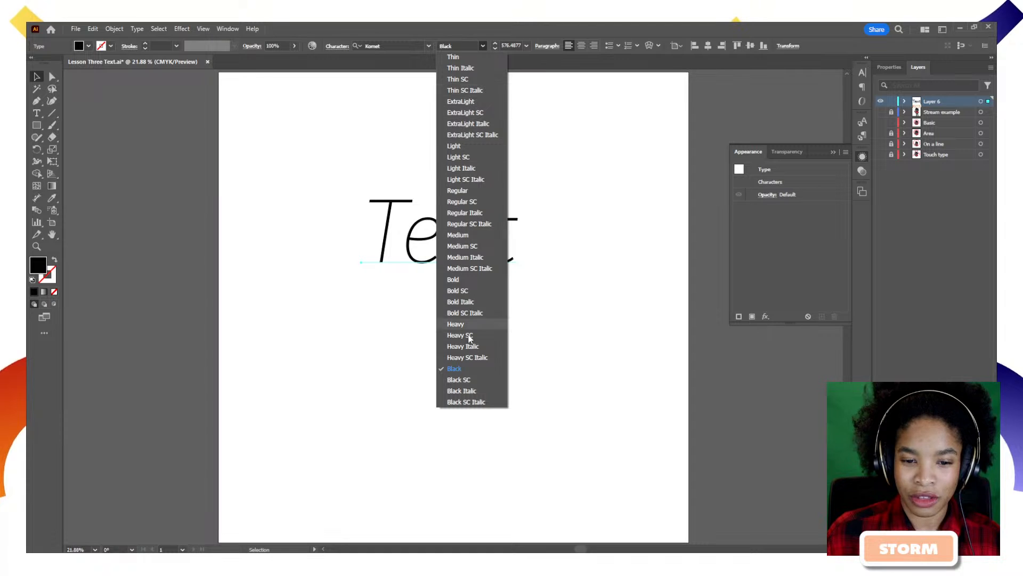
pyautogui.click(563, 116)
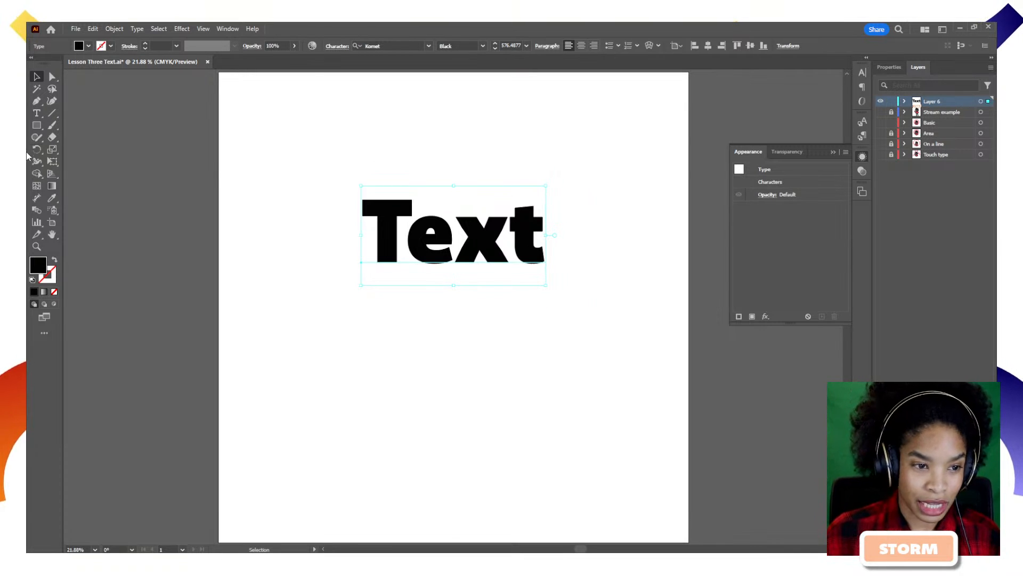
pyautogui.click(37, 115)
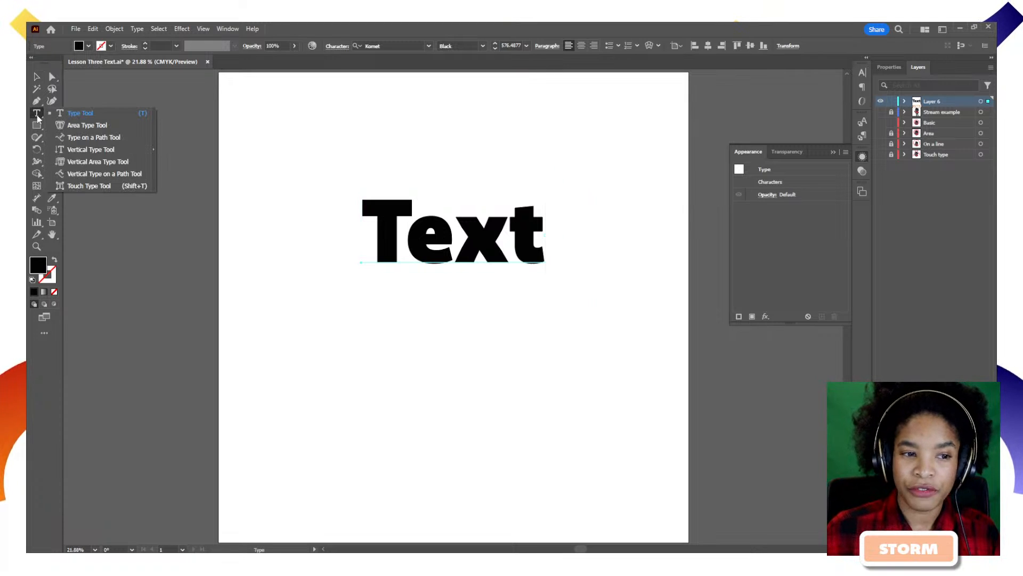
pyautogui.click(231, 30)
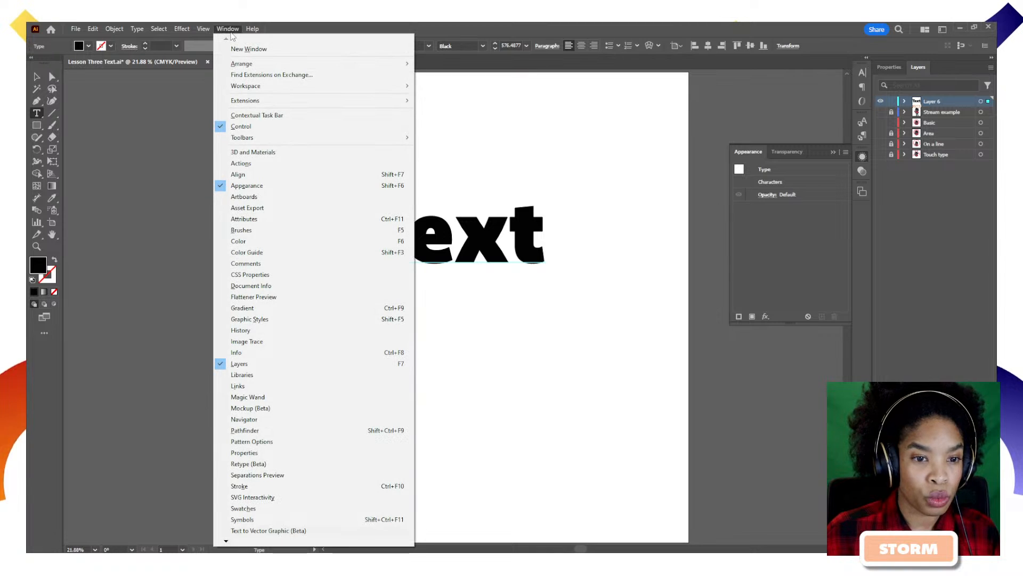
pyautogui.moveTo(289, 143)
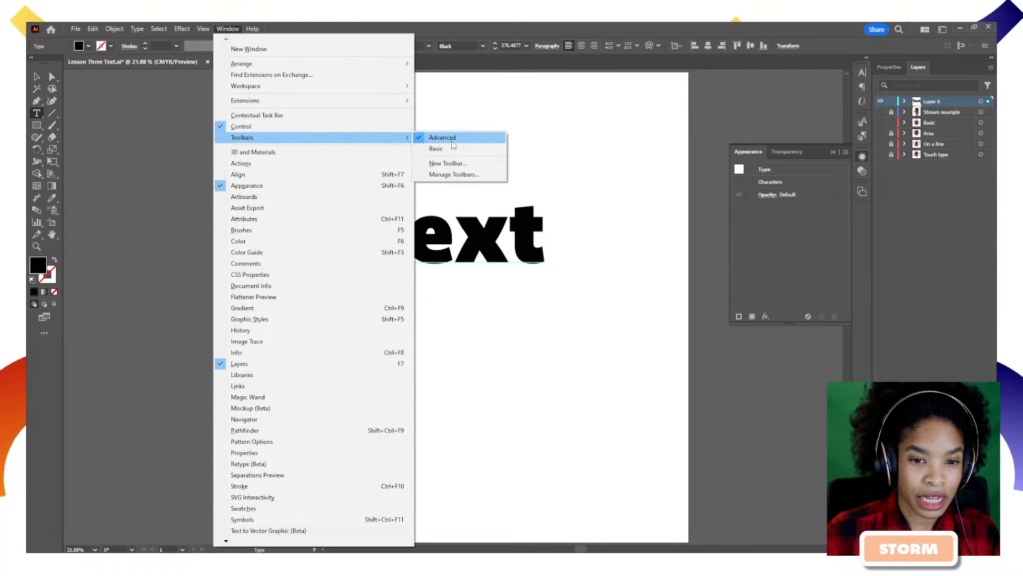
pyautogui.click(40, 116)
pyautogui.click(39, 113)
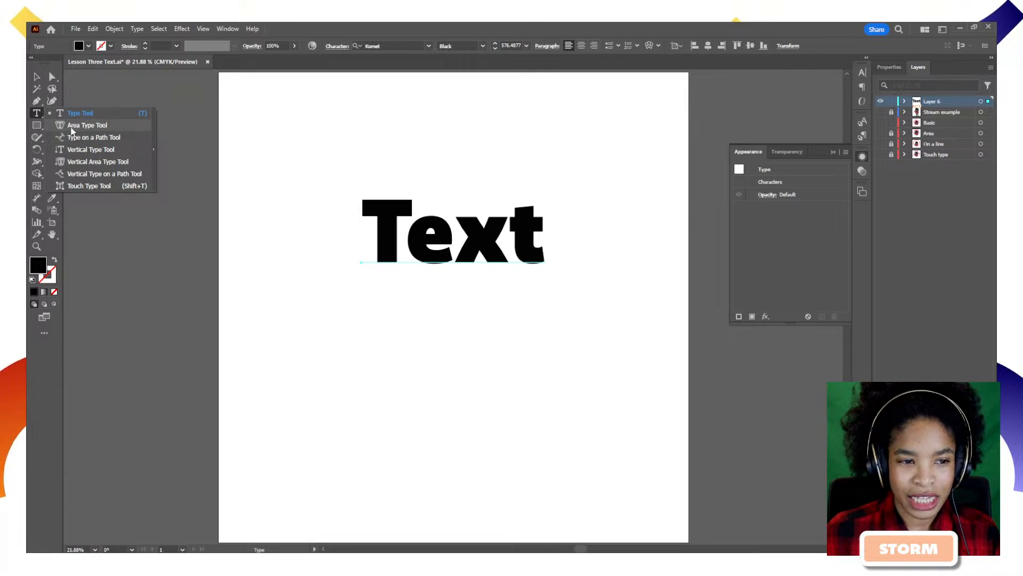
pyautogui.click(37, 127)
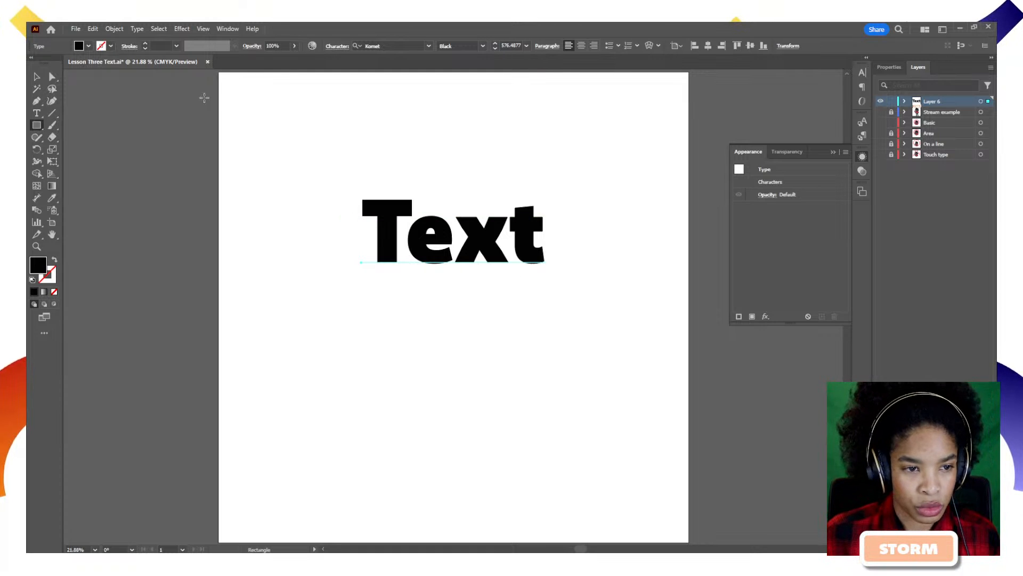
# Drag 'Text' to the artboard bottom and add a centred 1383.871 pt black circle above it.
pyautogui.press('v')
pyautogui.moveTo(449, 264); pyautogui.dragTo(450, 442)
pyautogui.moveTo(36, 127); pyautogui.dragTo(84, 151)
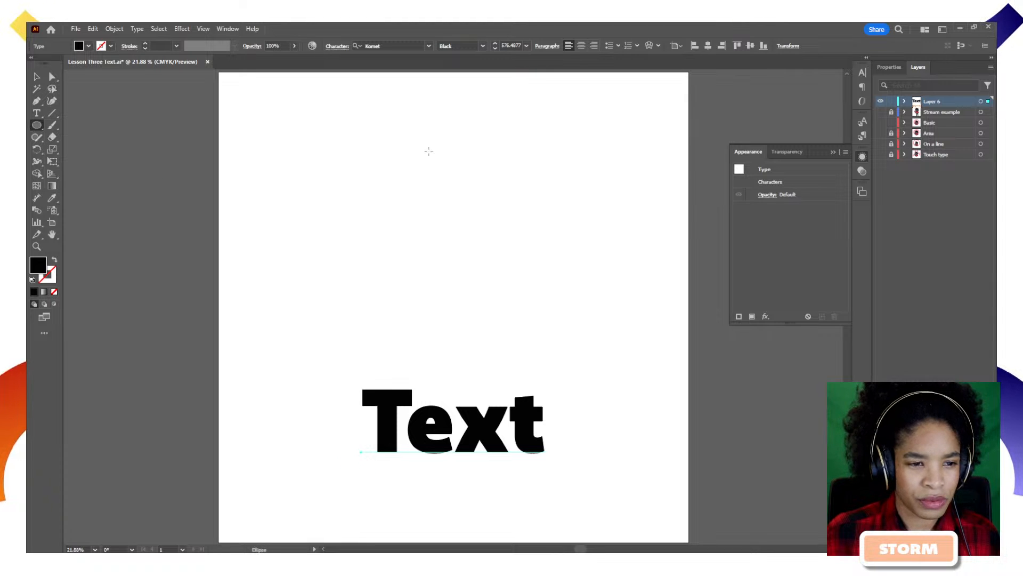
pyautogui.moveTo(386, 143); pyautogui.dragTo(603, 360)
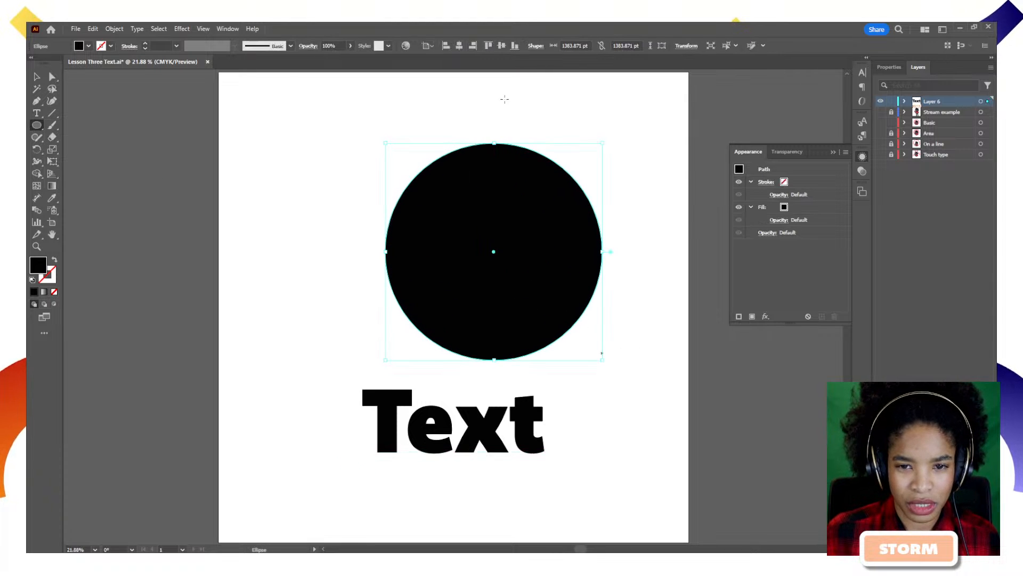
pyautogui.press('v')
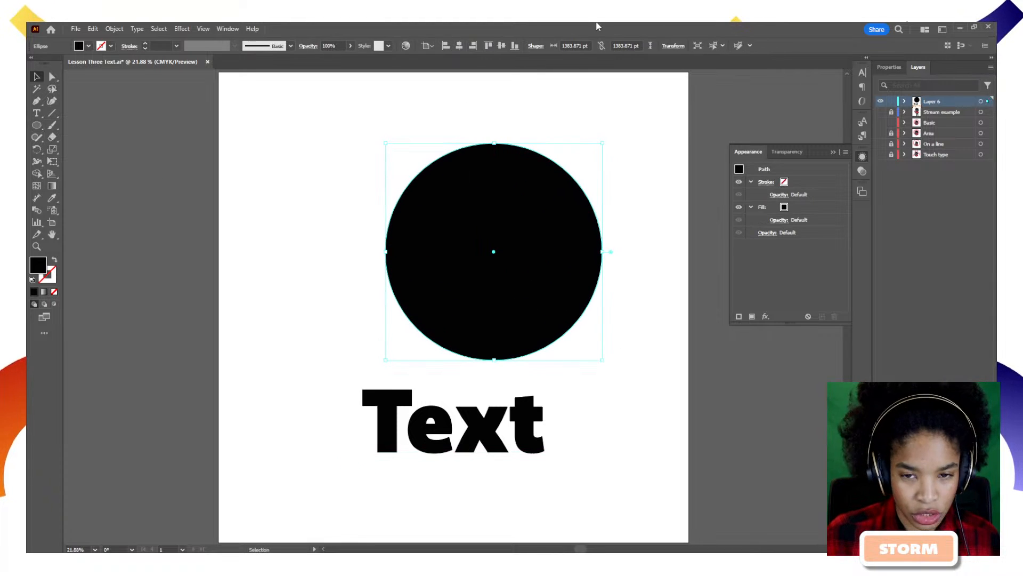
pyautogui.click(460, 46)
pyautogui.moveTo(36, 113); pyautogui.dragTo(79, 127)
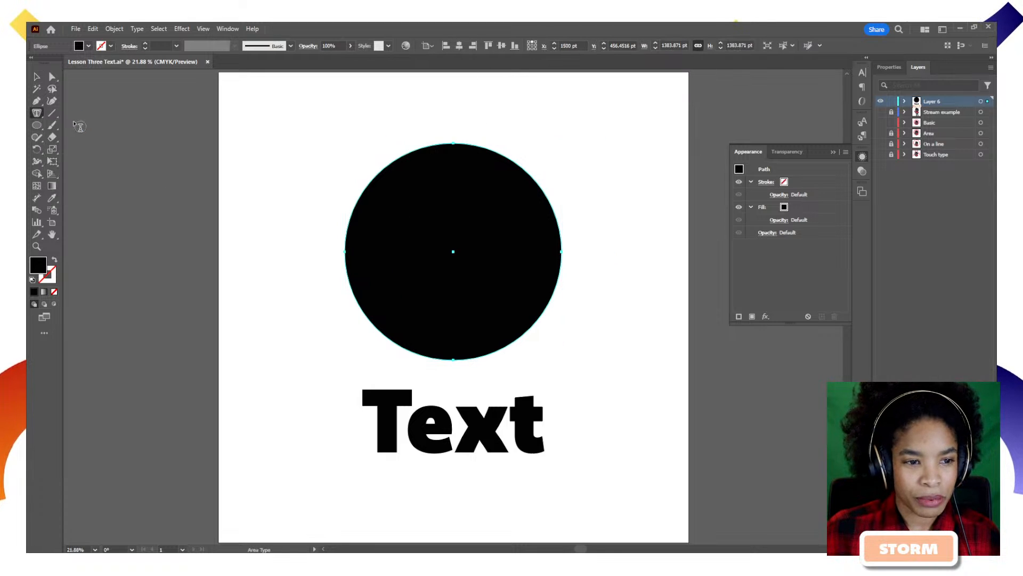
# Make the circle an area type object and set its font size to 100 pt.
pyautogui.click(407, 155)
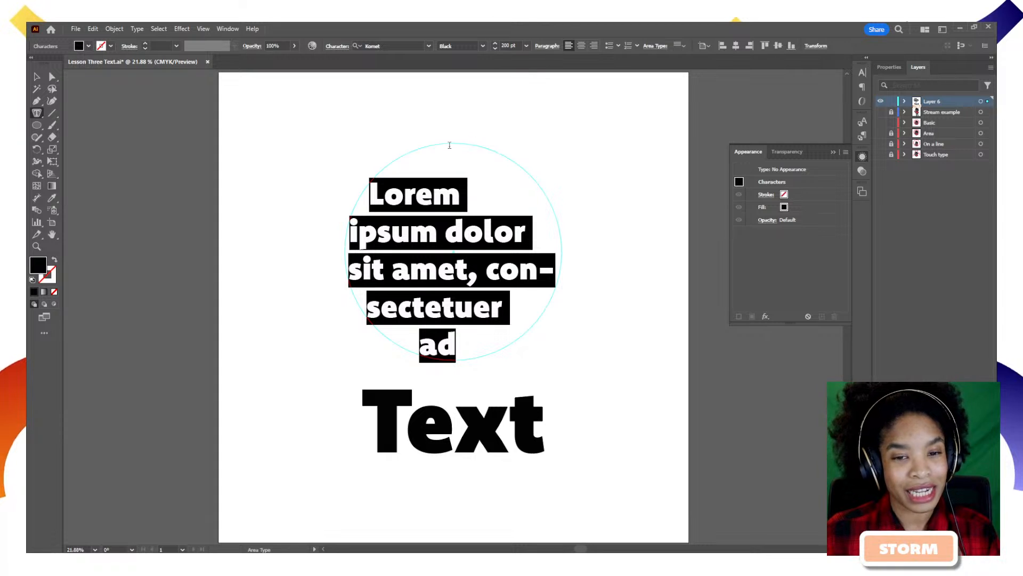
pyautogui.click(39, 113)
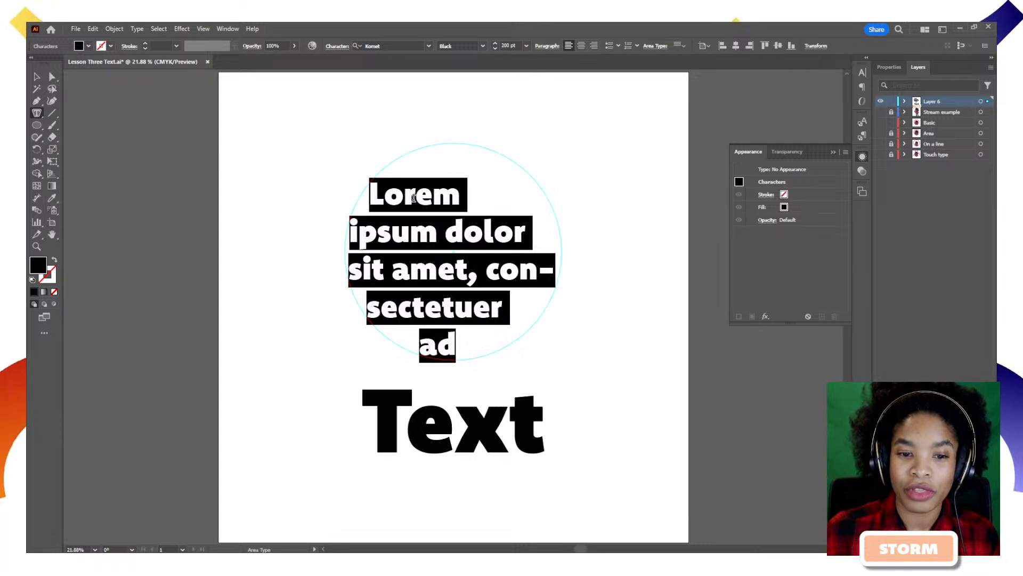
pyautogui.click(512, 45)
pyautogui.write('100')
pyautogui.press('Return')
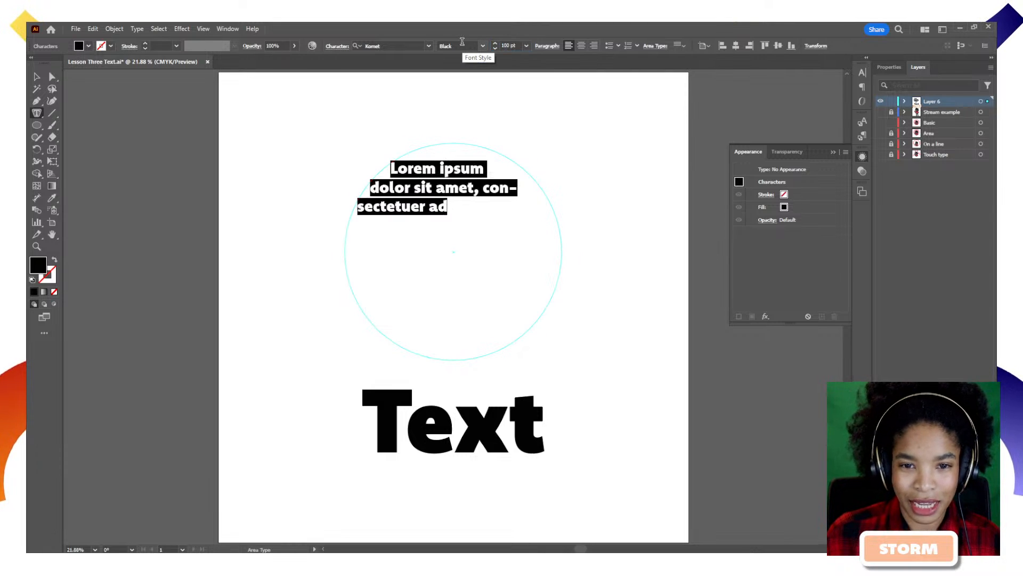
# Fill the circular type area with placeholder text, then deselect it.
pyautogui.rightClick(484, 194)
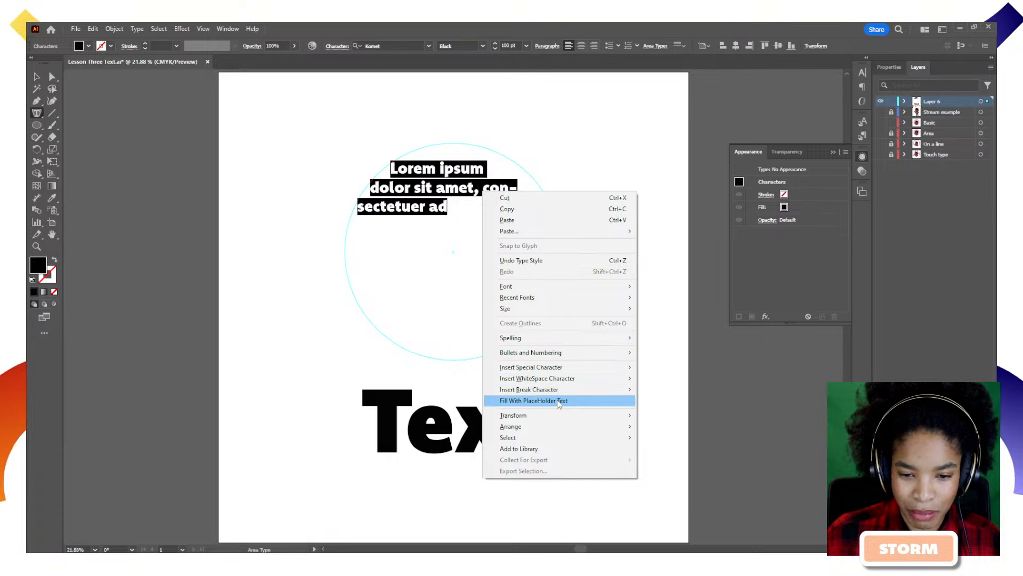
pyautogui.click(559, 401)
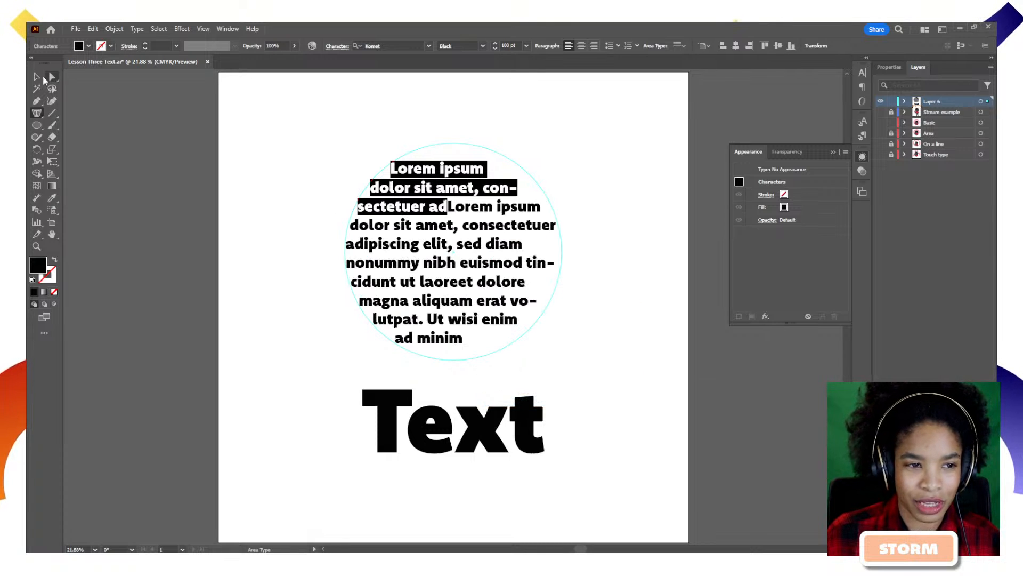
pyautogui.click(37, 76)
pyautogui.click(613, 228)
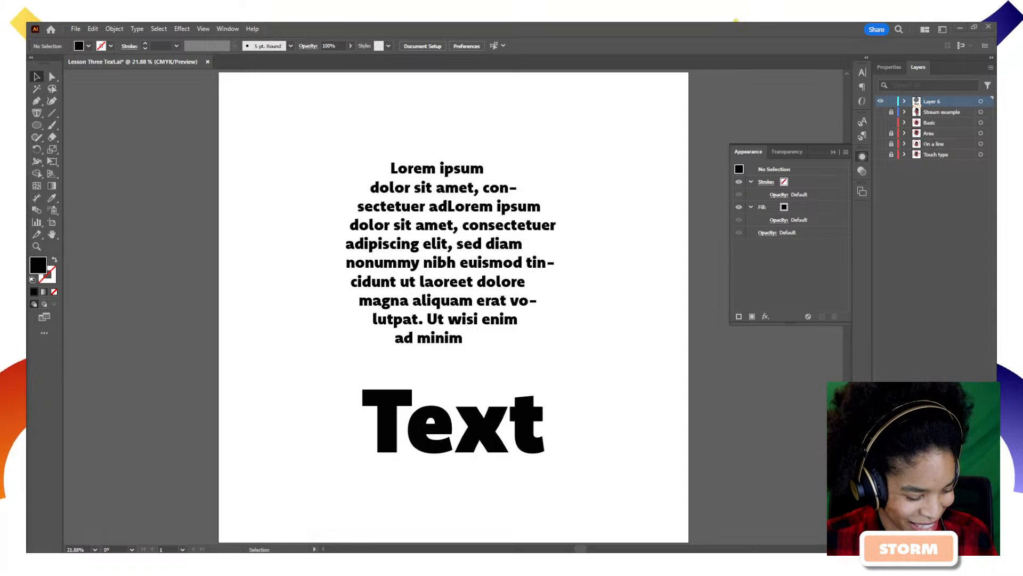
# Drag the circular Lorem ipsum paragraph down so it sits just above 'Text'.
pyautogui.hotkey('alt', 'Tab')
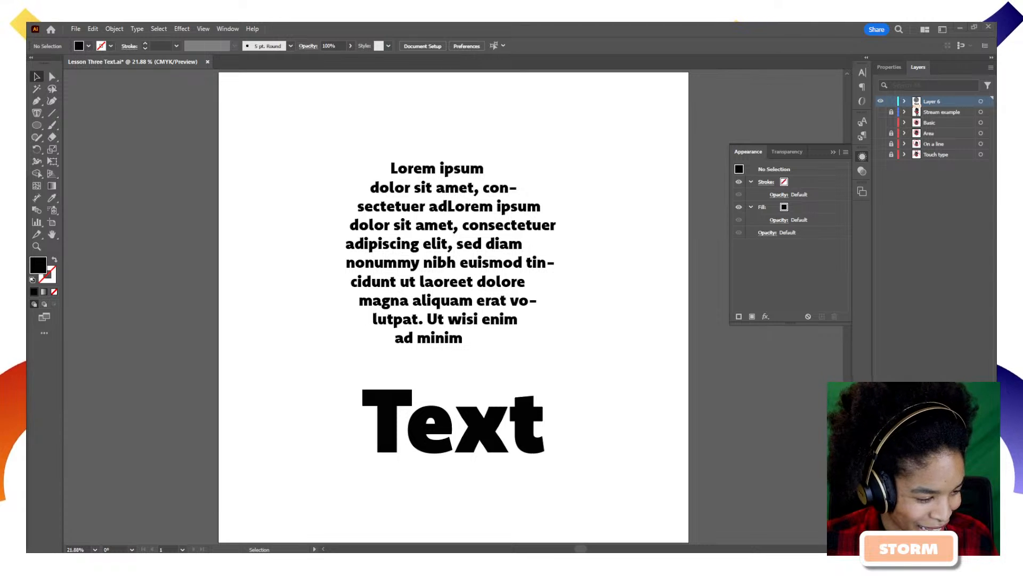
pyautogui.hotkey('alt', 'Tab')
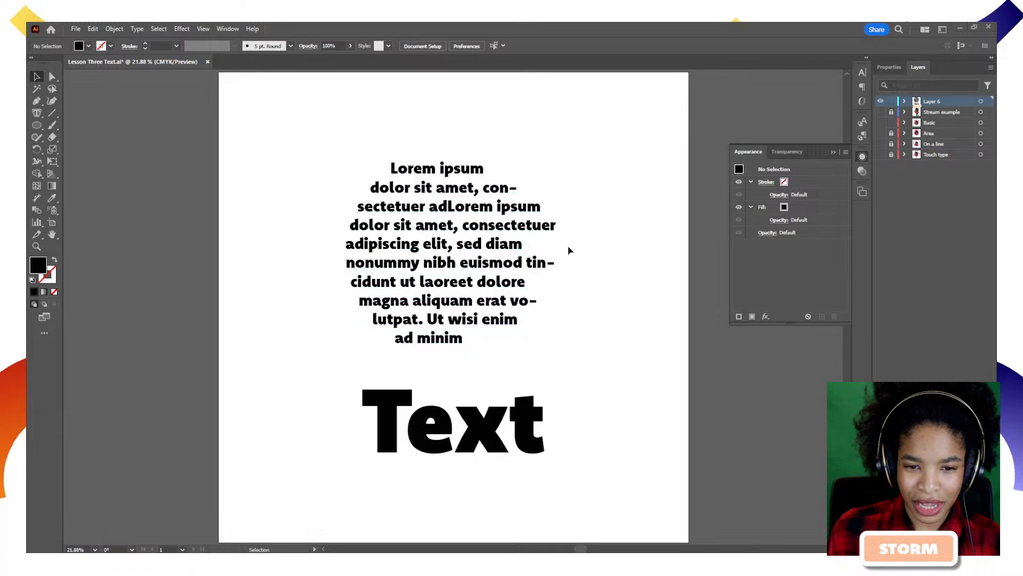
pyautogui.moveTo(427, 280); pyautogui.dragTo(427, 316)
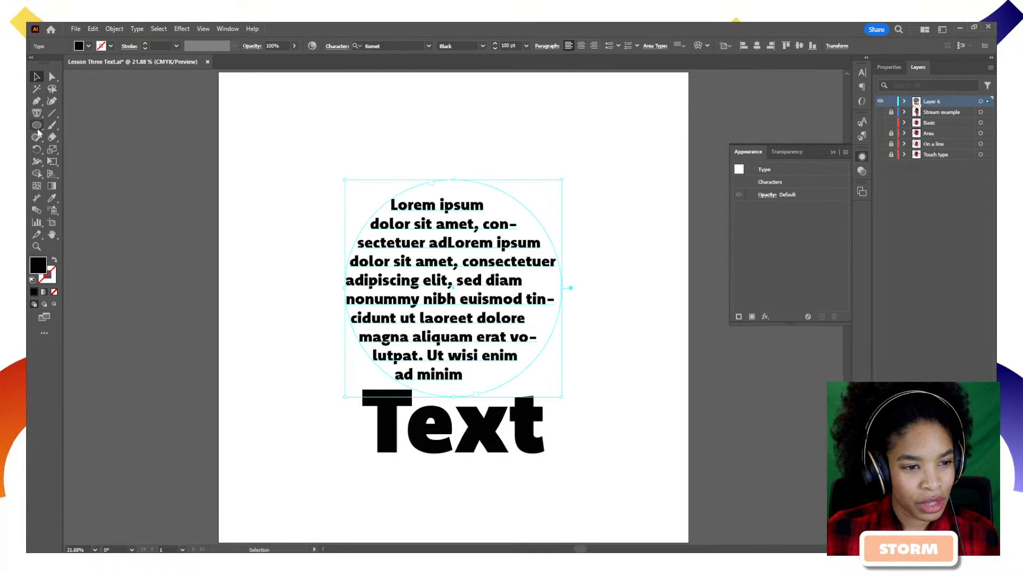
# Draw a five-anchor wavy Pen path across the top of the artboard.
pyautogui.moveTo(37, 114); pyautogui.dragTo(70, 136)
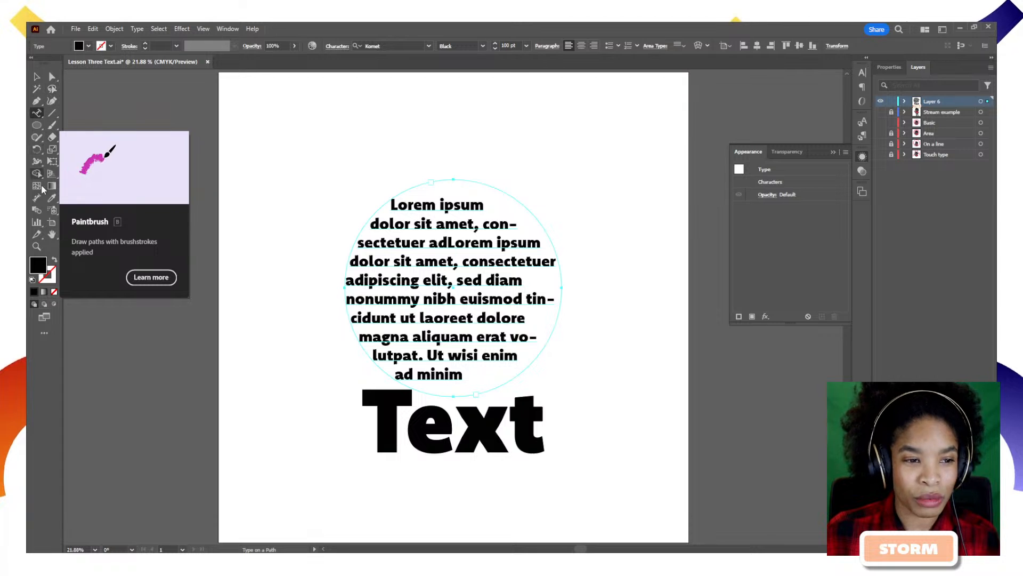
pyautogui.click(52, 103)
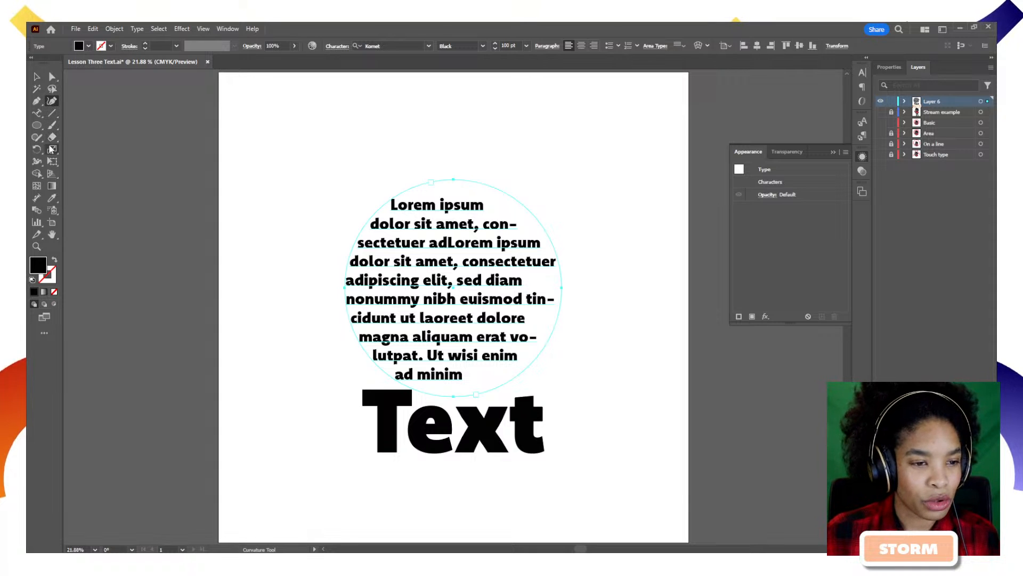
pyautogui.click(36, 101)
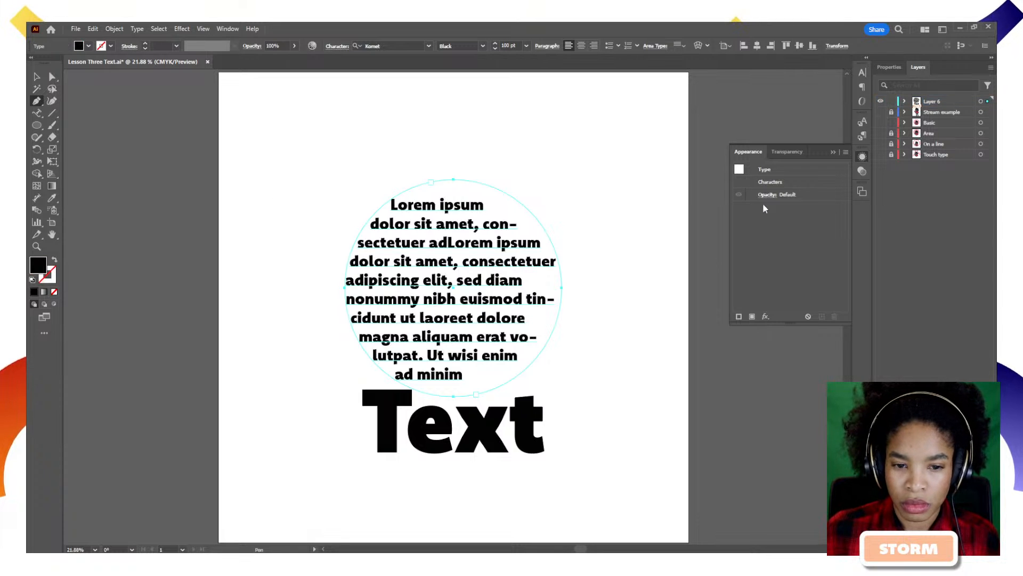
pyautogui.keyDown('ctrl'); pyautogui.click(548, 204); pyautogui.keyUp('ctrl')
pyautogui.moveTo(270, 173); pyautogui.dragTo(302, 199)
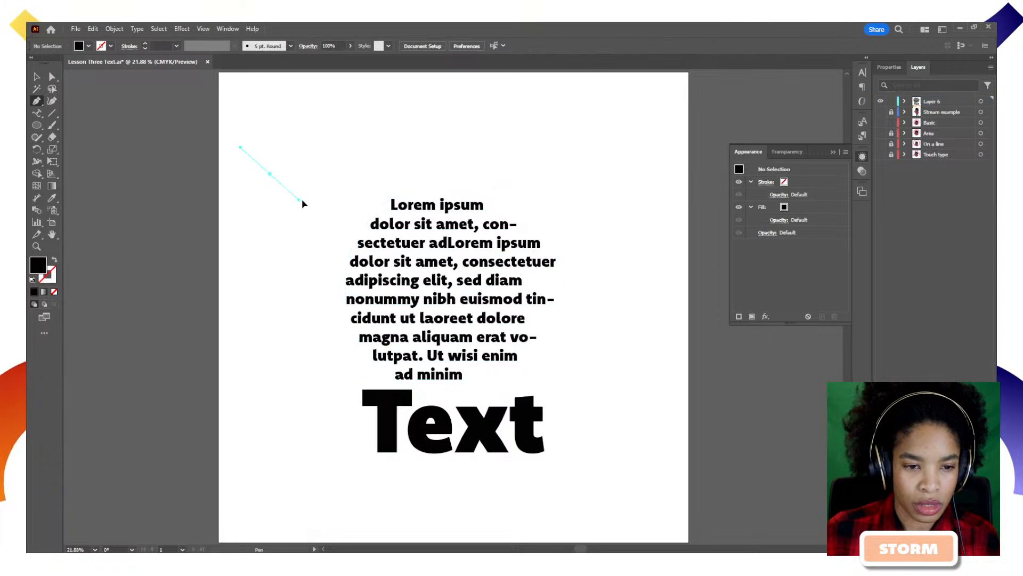
pyautogui.moveTo(383, 179); pyautogui.dragTo(436, 139)
pyautogui.moveTo(526, 134); pyautogui.dragTo(568, 171)
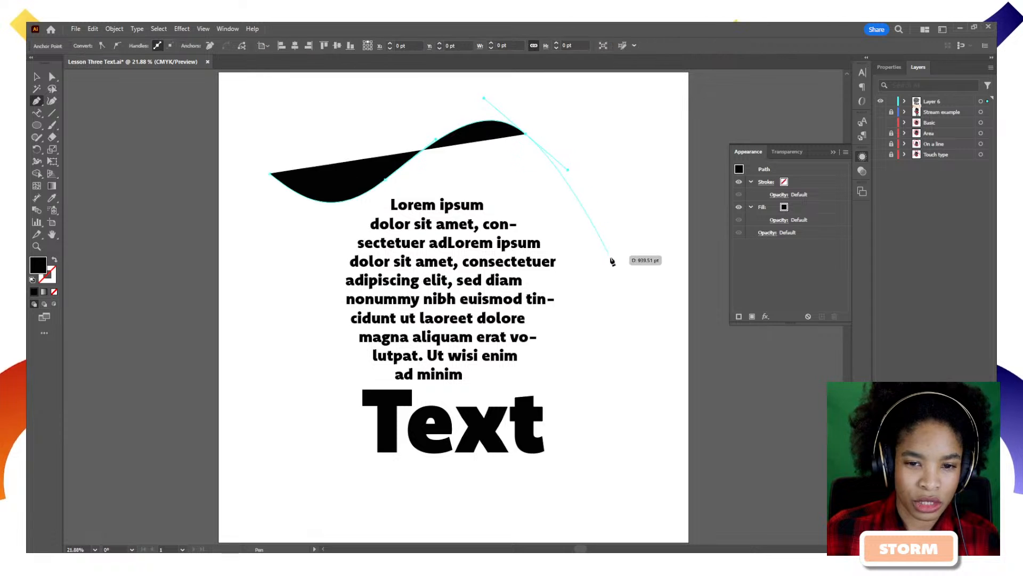
pyautogui.moveTo(610, 255); pyautogui.dragTo(624, 267)
pyautogui.click(663, 210)
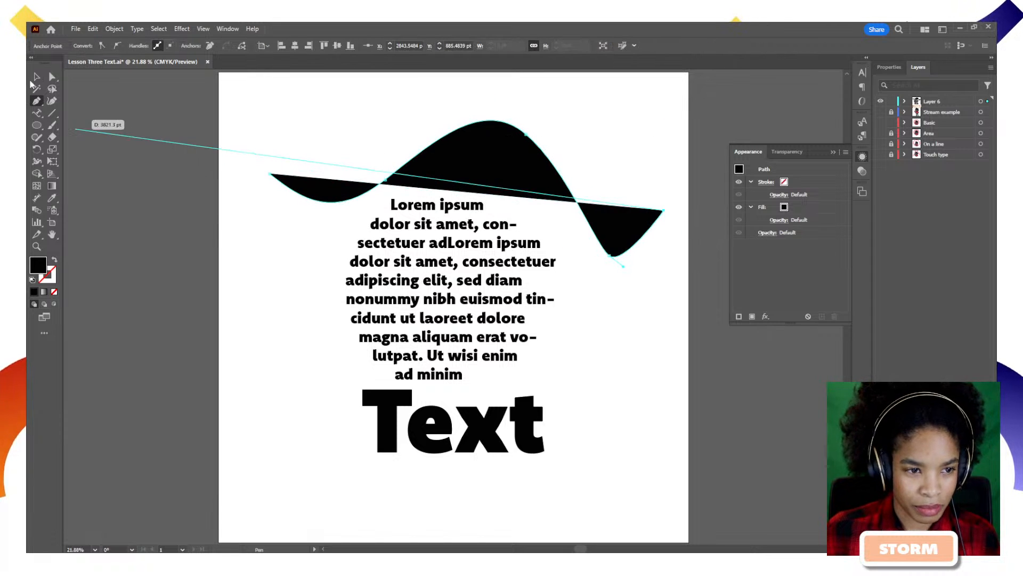
# Put placeholder Lorem ipsum text along the wavy path with Type on a Path.
pyautogui.keyDown('ctrl'); pyautogui.click(282, 257); pyautogui.keyUp('ctrl')
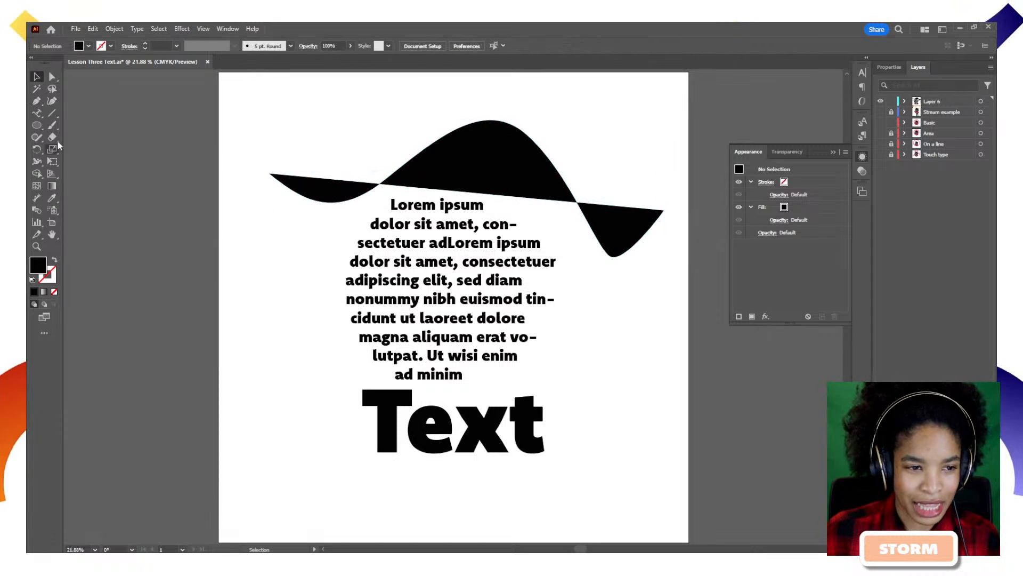
pyautogui.click(38, 114)
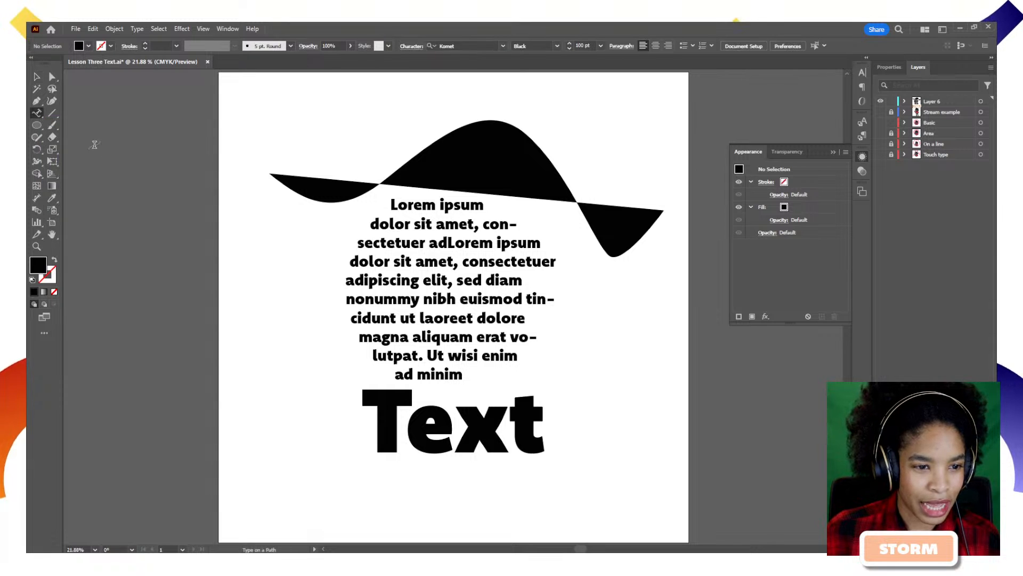
pyautogui.click(306, 197)
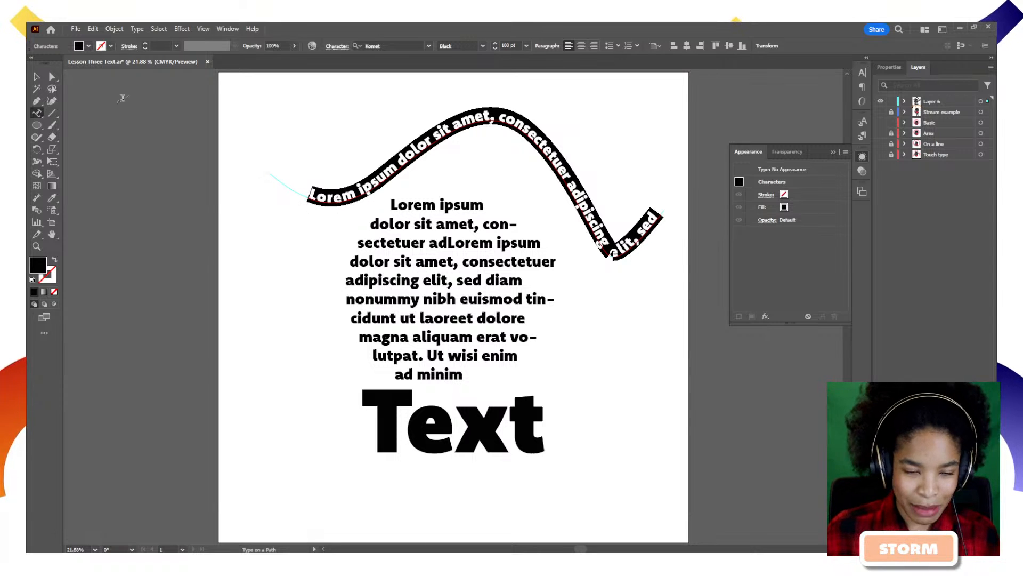
pyautogui.click(37, 76)
# Move the path text up and left and adjust one anchor of its curve.
pyautogui.click(284, 261)
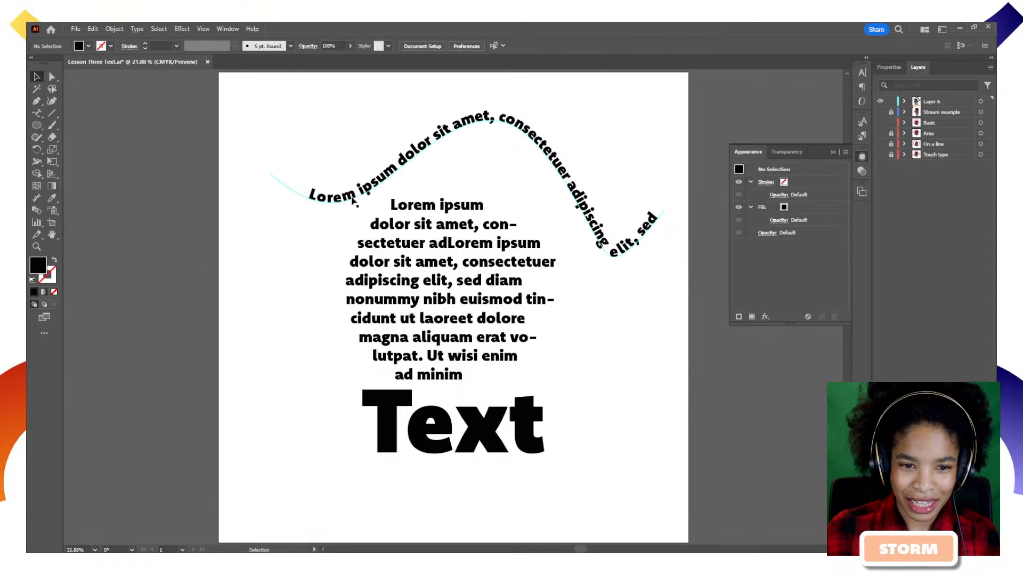
pyautogui.moveTo(352, 200); pyautogui.dragTo(330, 189)
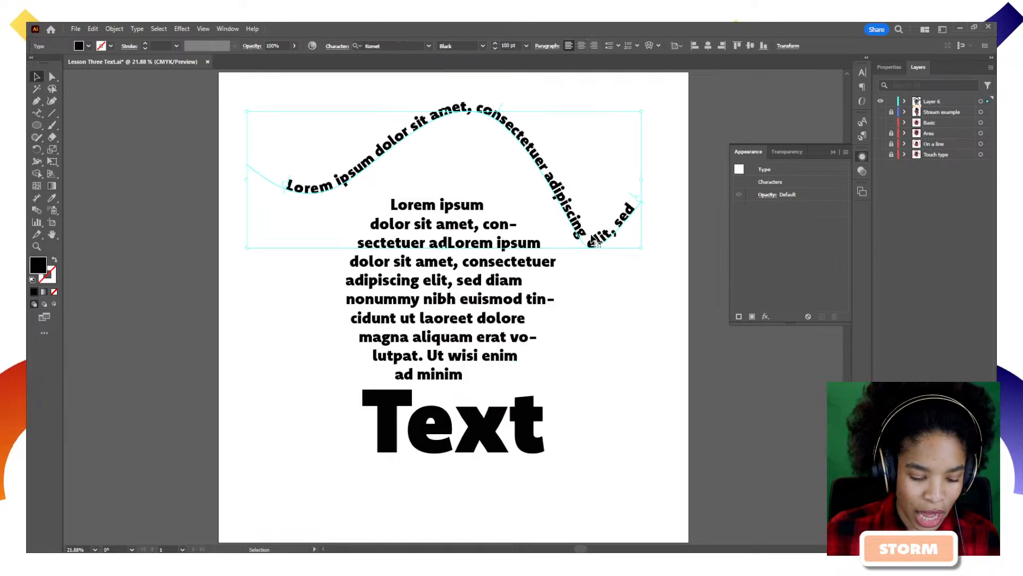
pyautogui.press('a')
pyautogui.moveTo(588, 247)
pyautogui.mouseDown()
pyautogui.moveTo(585, 228)
pyautogui.moveTo(589, 250)
pyautogui.mouseUp()
pyautogui.click(602, 269)
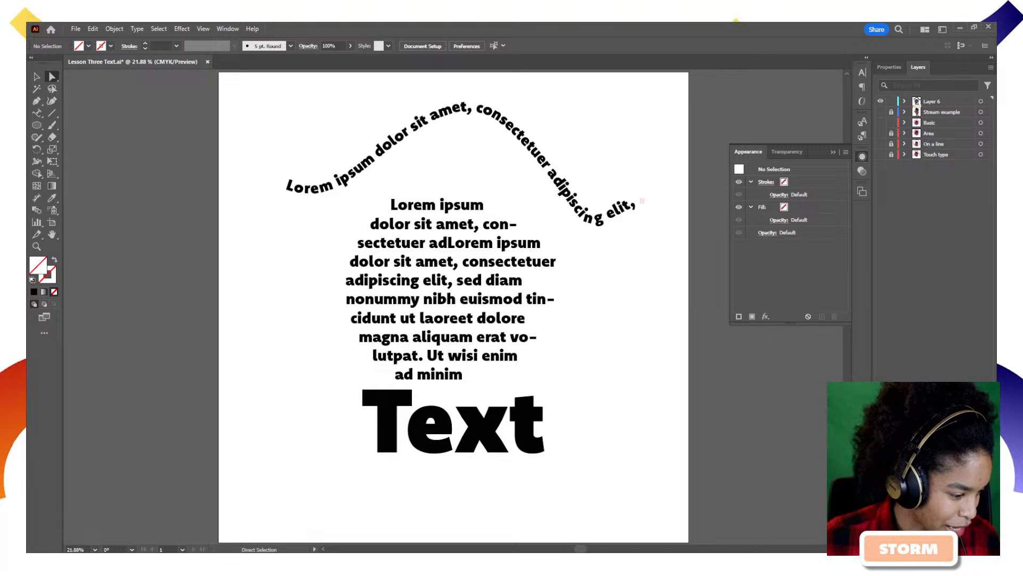
# Uncheck Hyphenate for the circular paragraph and drag the big 'Text' word lower.
pyautogui.click(418, 360)
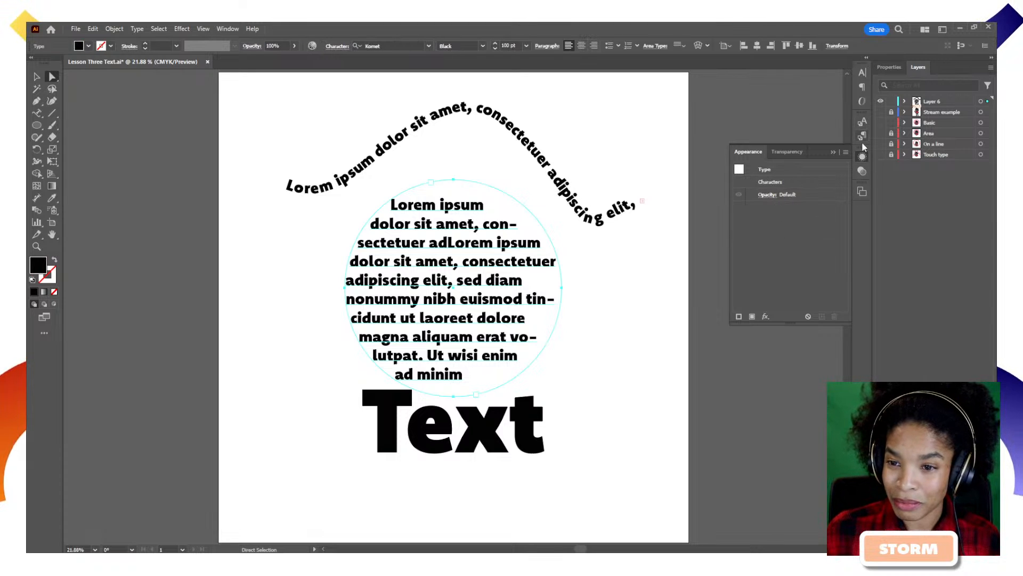
pyautogui.click(865, 73)
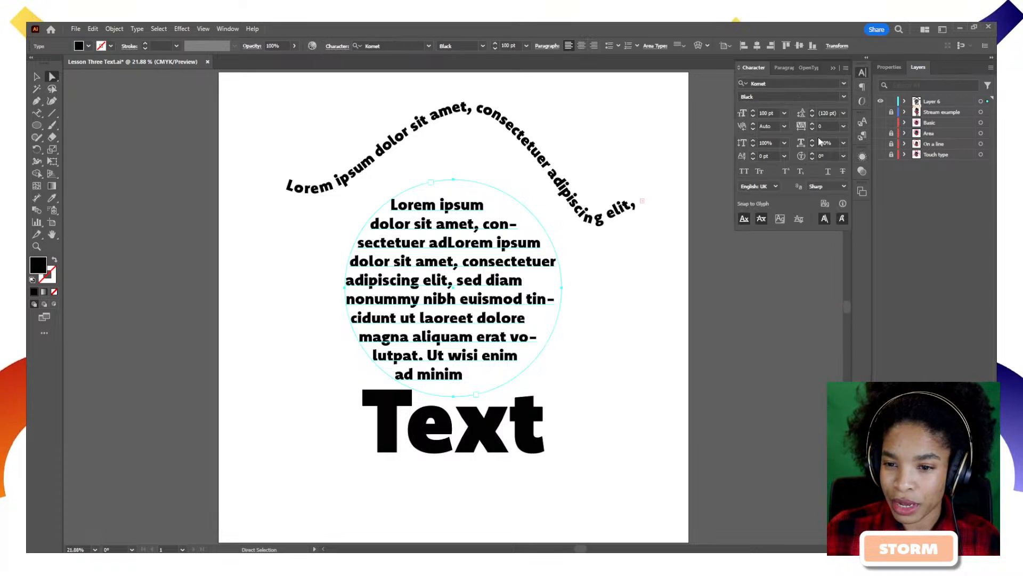
pyautogui.click(808, 68)
pyautogui.click(782, 73)
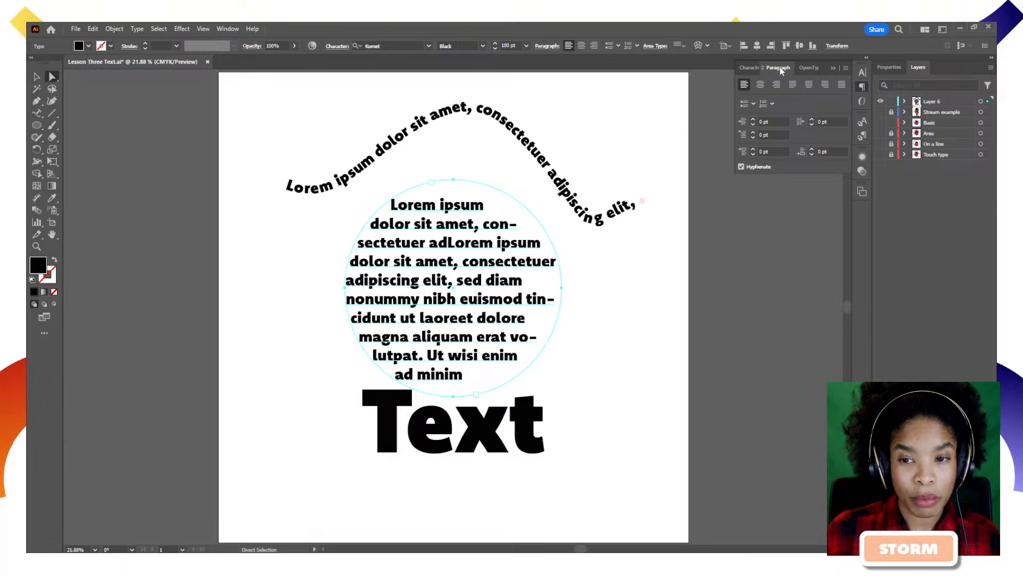
pyautogui.click(741, 167)
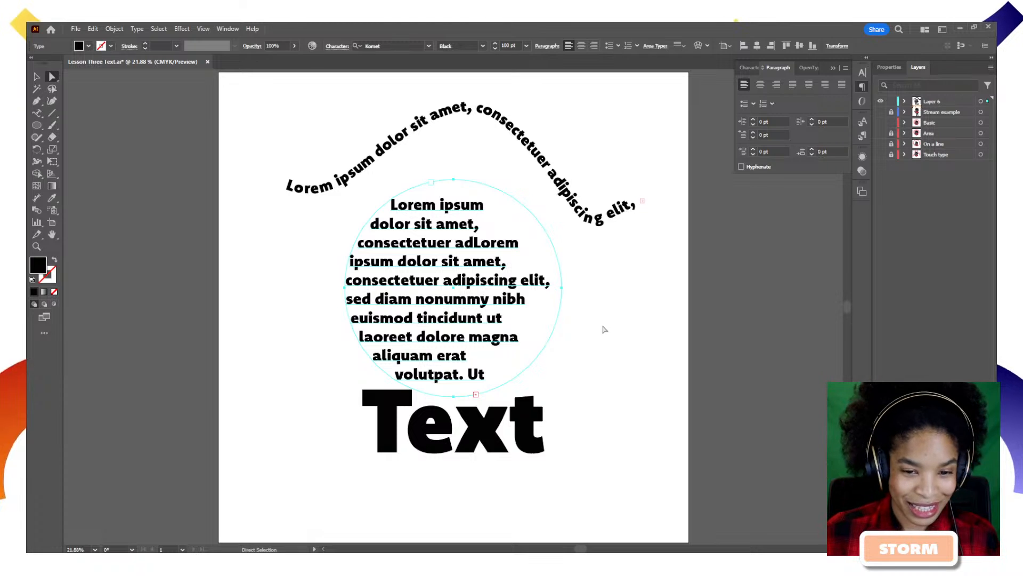
pyautogui.click(528, 333)
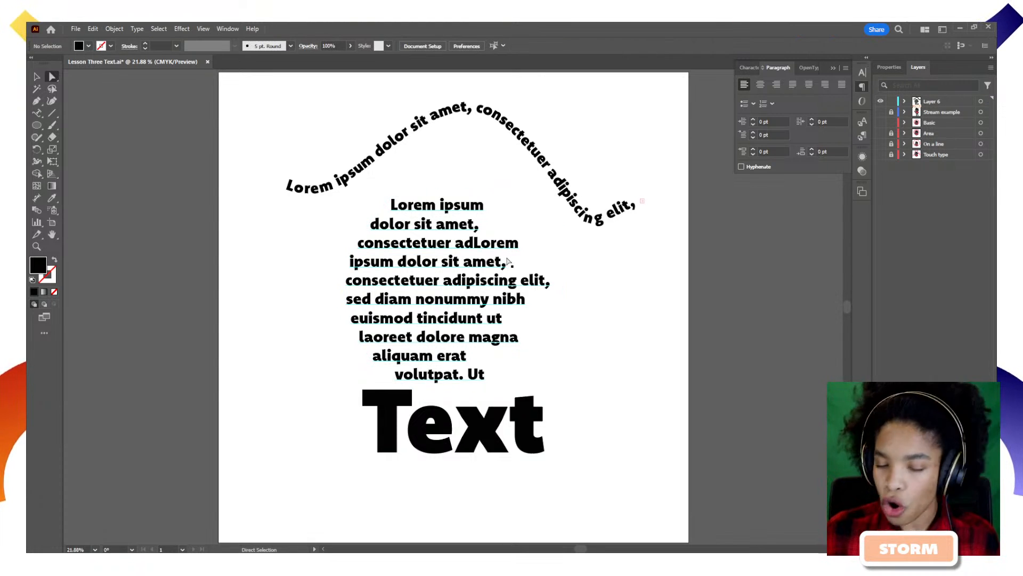
pyautogui.moveTo(437, 439); pyautogui.dragTo(436, 469)
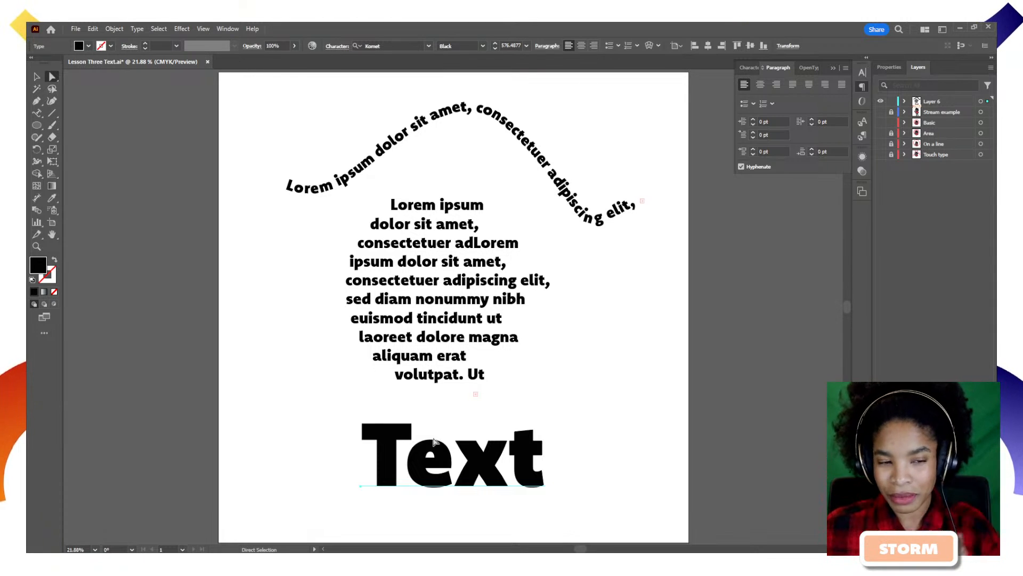
# Stagger the letters with Touch Type: raise the T and final t, drop the x.
pyautogui.click(36, 112)
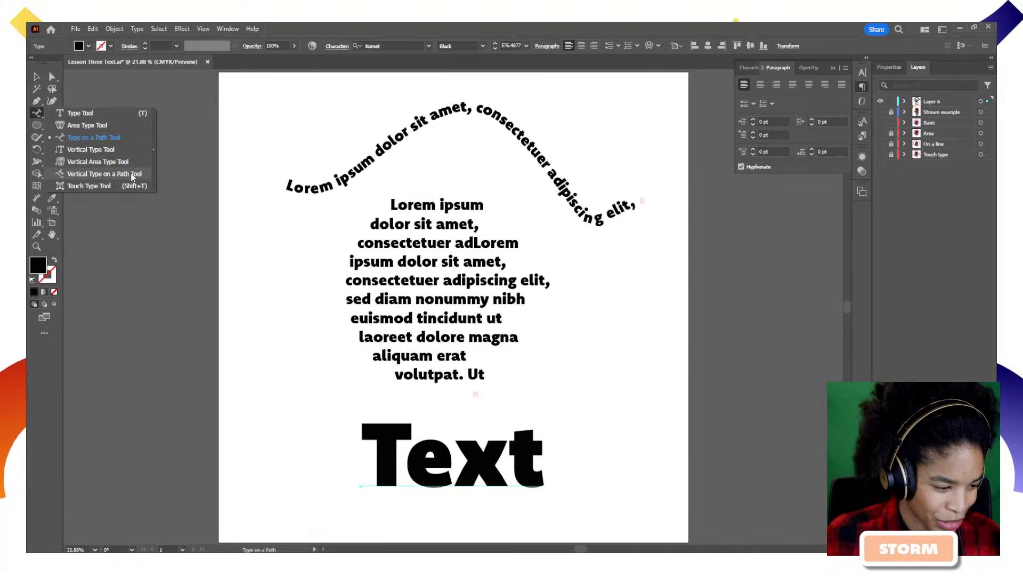
pyautogui.click(115, 185)
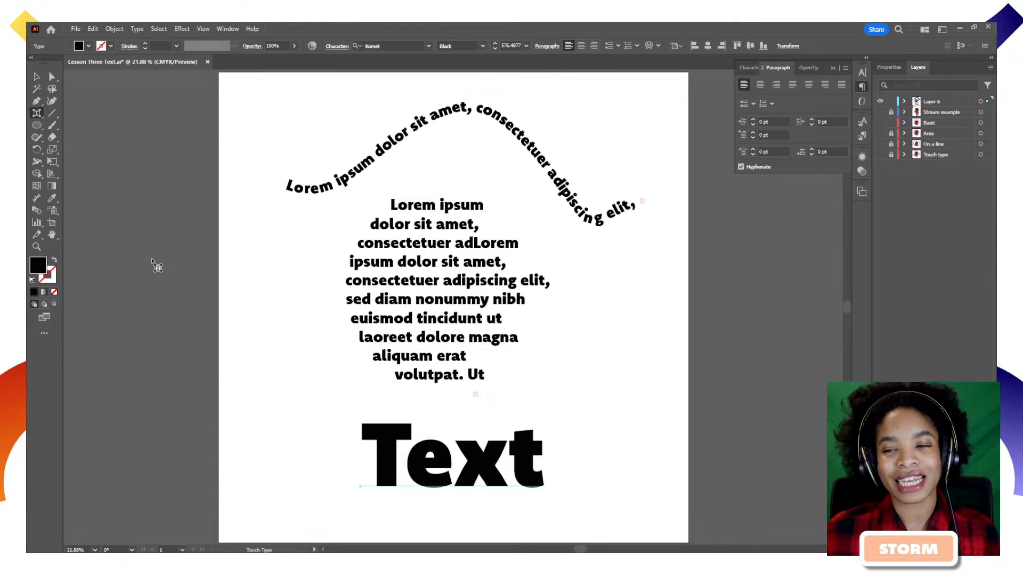
pyautogui.click(390, 457)
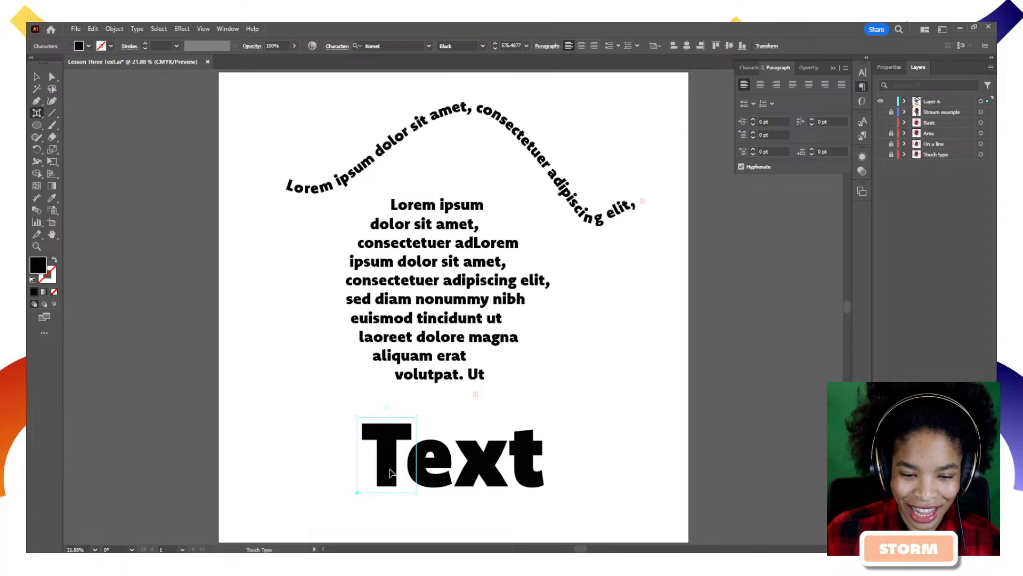
pyautogui.moveTo(389, 471); pyautogui.dragTo(372, 440)
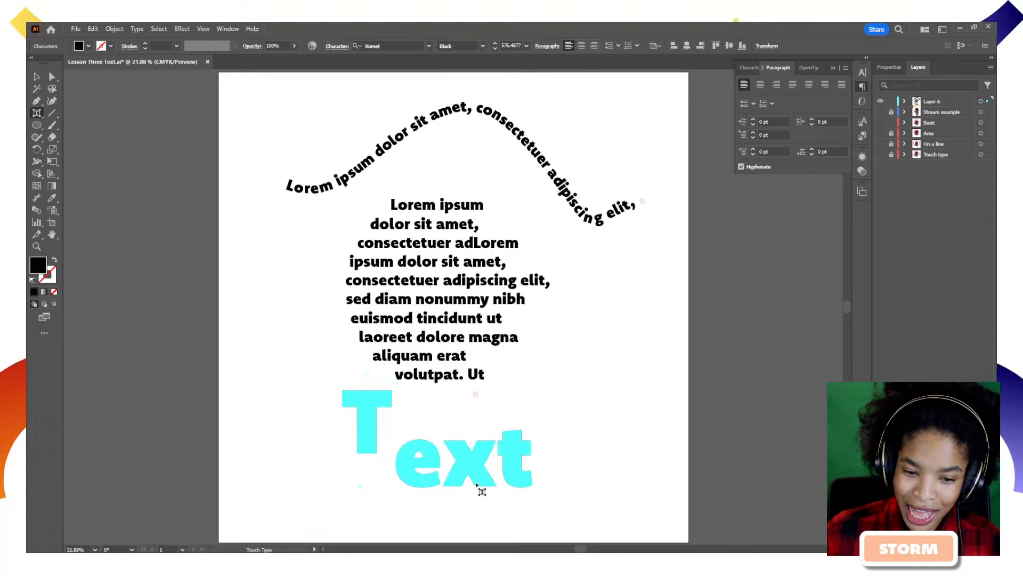
pyautogui.click(474, 467)
pyautogui.moveTo(474, 466); pyautogui.dragTo(474, 496)
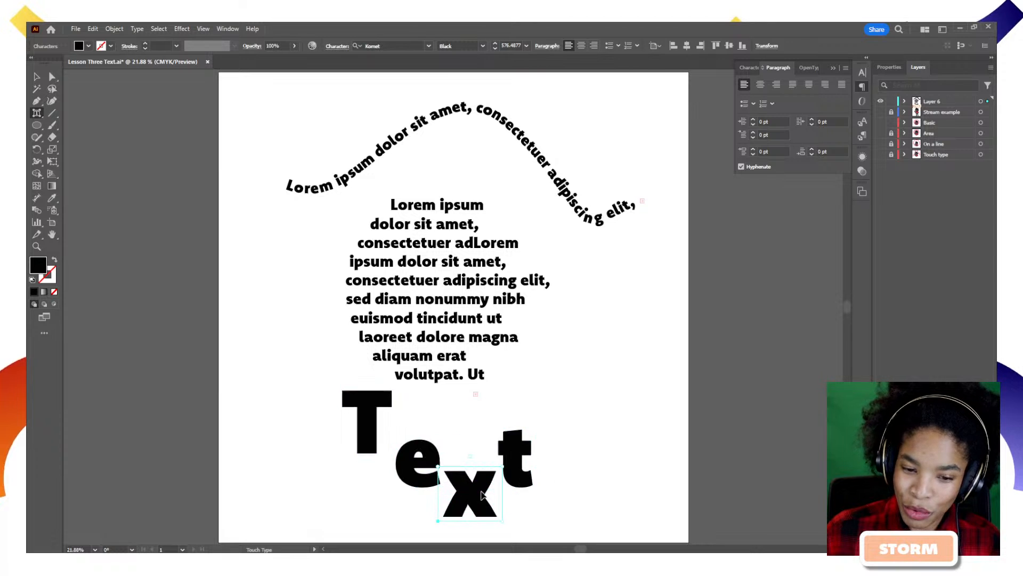
pyautogui.click(515, 464)
pyautogui.moveTo(515, 465); pyautogui.dragTo(517, 440)
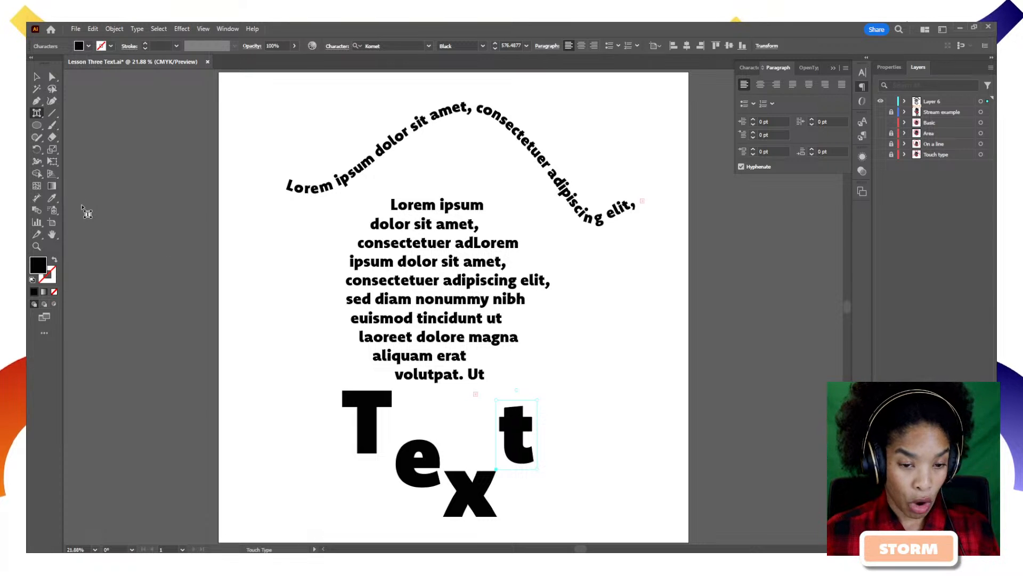
# Move the 'Text' letter group and the Lorem ipsum paragraph higher on the artboard.
pyautogui.click(36, 76)
pyautogui.click(472, 486)
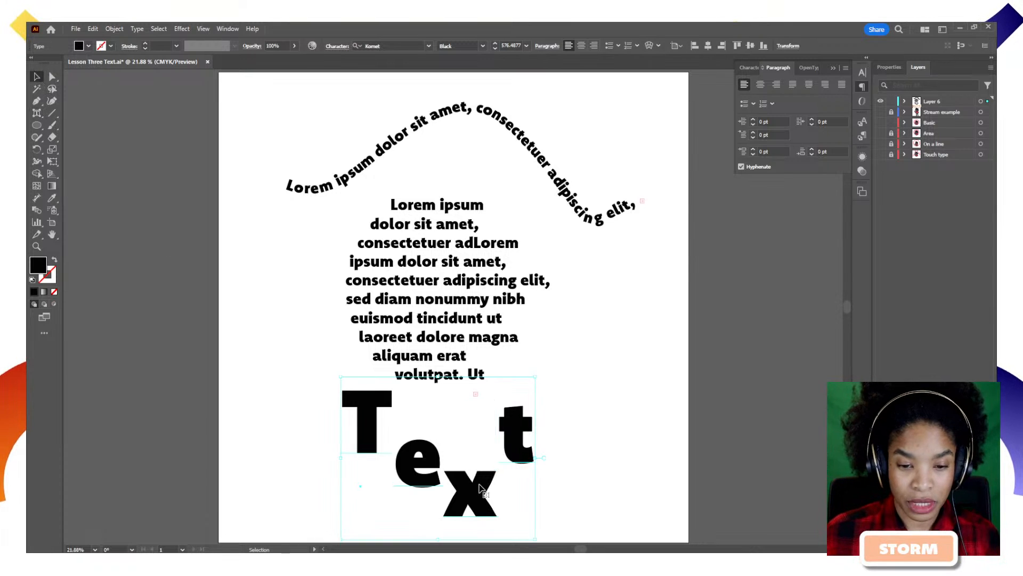
pyautogui.moveTo(472, 486); pyautogui.dragTo(472, 443)
pyautogui.moveTo(450, 337); pyautogui.dragTo(461, 296)
pyautogui.moveTo(470, 464); pyautogui.dragTo(475, 443)
# In the Layers panel, reveal Touch type, On a line and Area, and hide Layer 6.
pyautogui.click(591, 451)
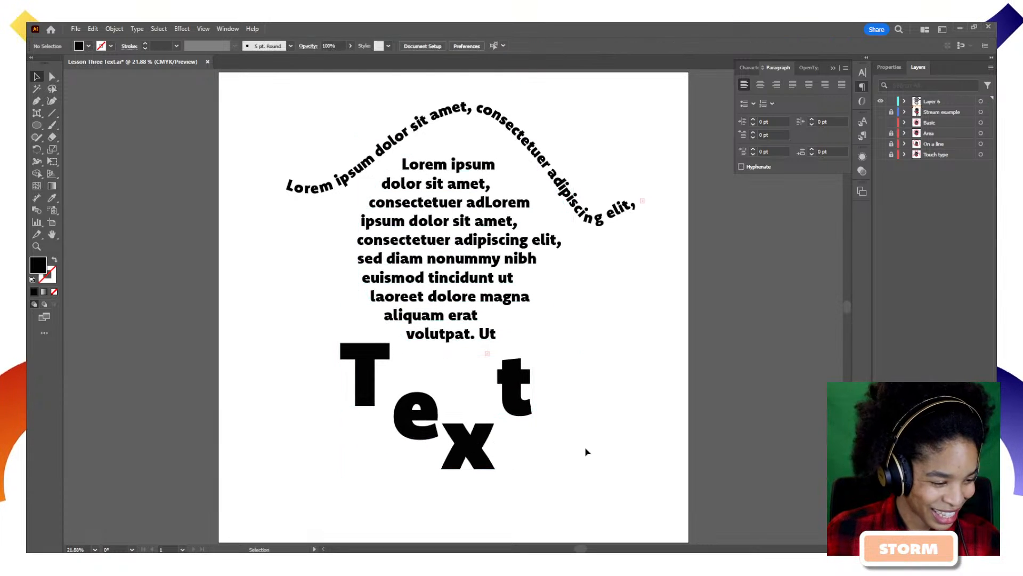
pyautogui.click(482, 458)
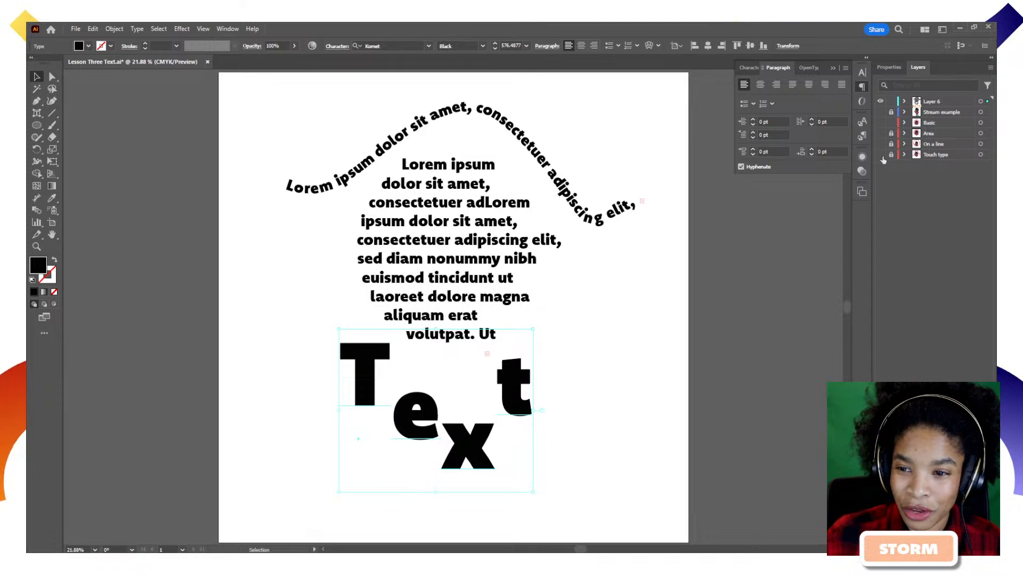
pyautogui.moveTo(882, 155); pyautogui.dragTo(881, 96)
pyautogui.click(881, 101)
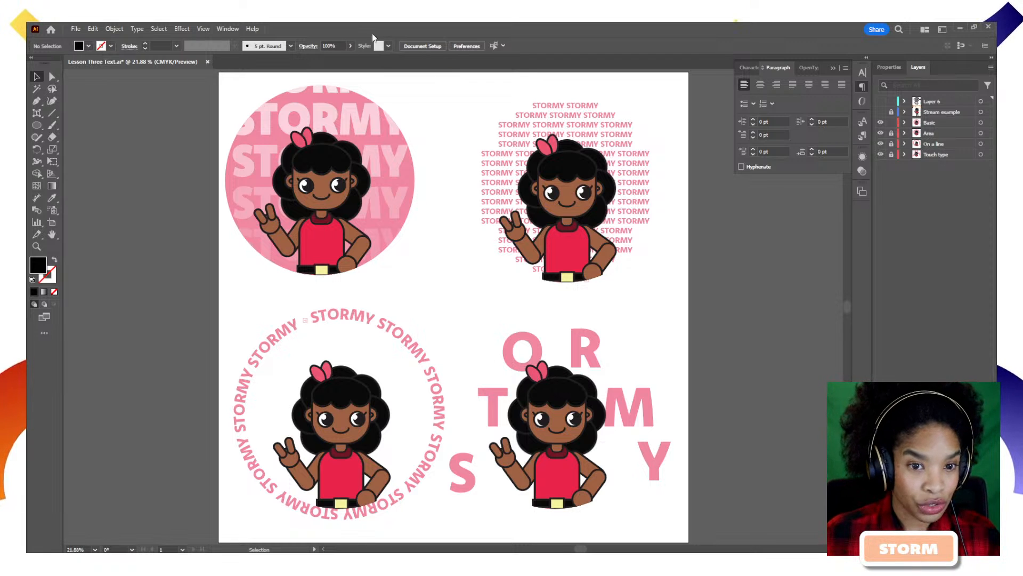
# Browse Window > Toolbars, try the Touch Type and Type tools, then return to the Selection tool.
pyautogui.click(228, 28)
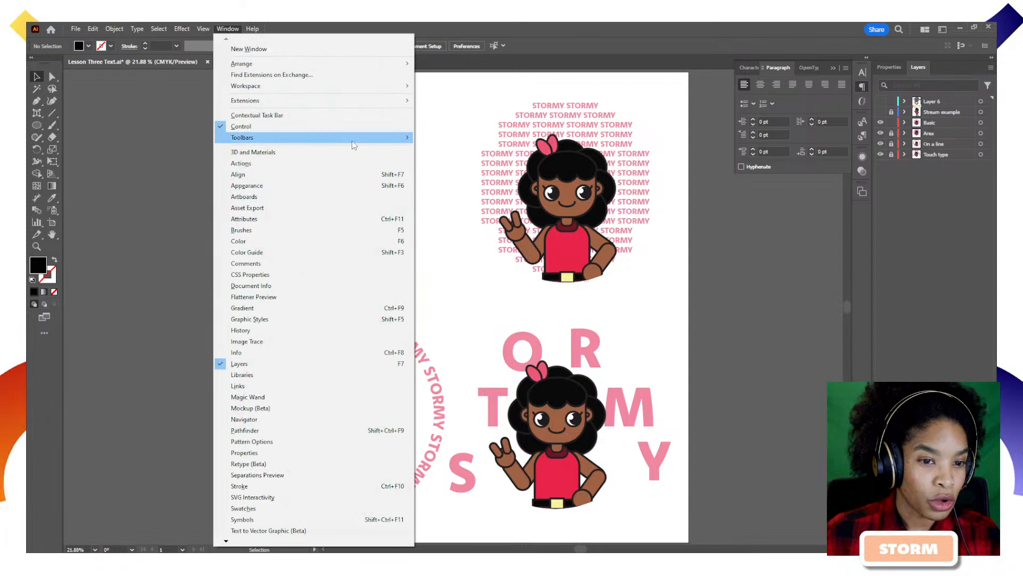
pyautogui.moveTo(352, 142)
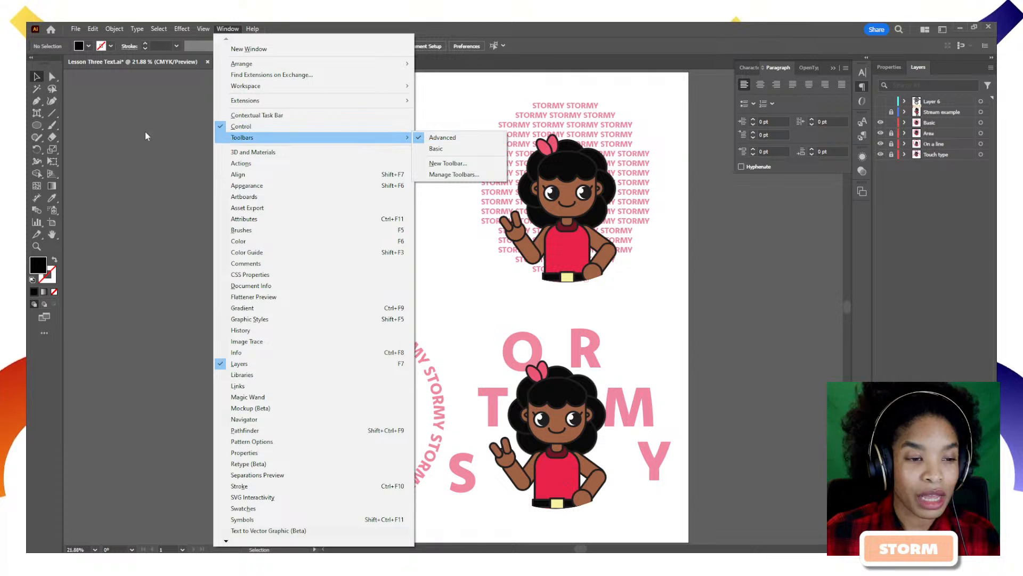
pyautogui.click(64, 159)
pyautogui.click(35, 113)
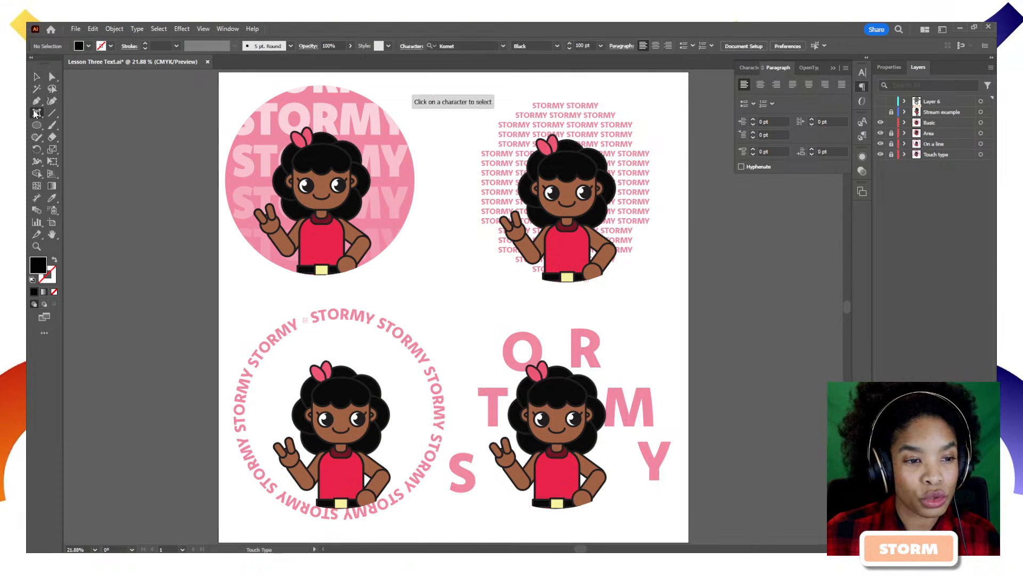
pyautogui.press('t')
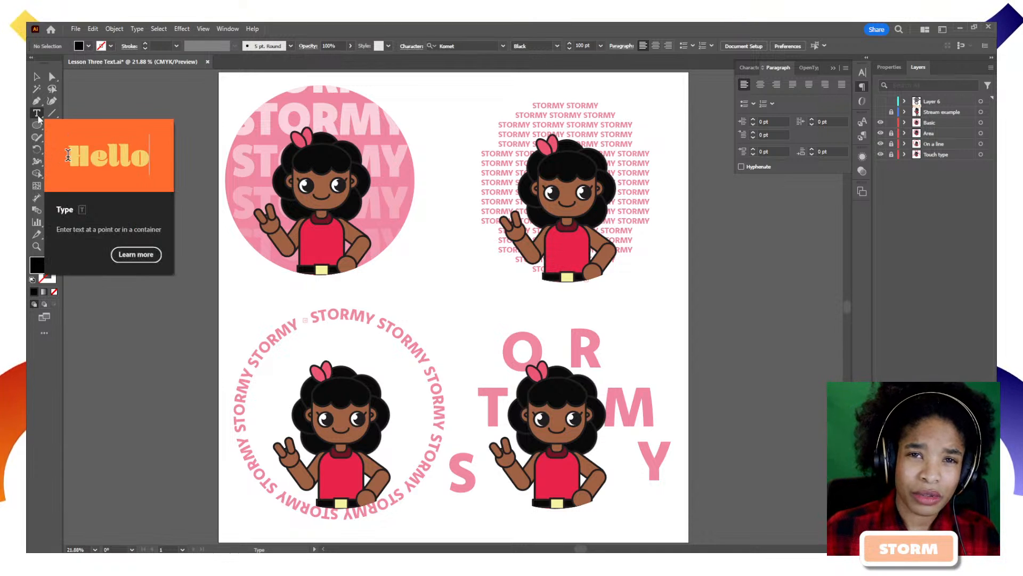
pyautogui.click(39, 117)
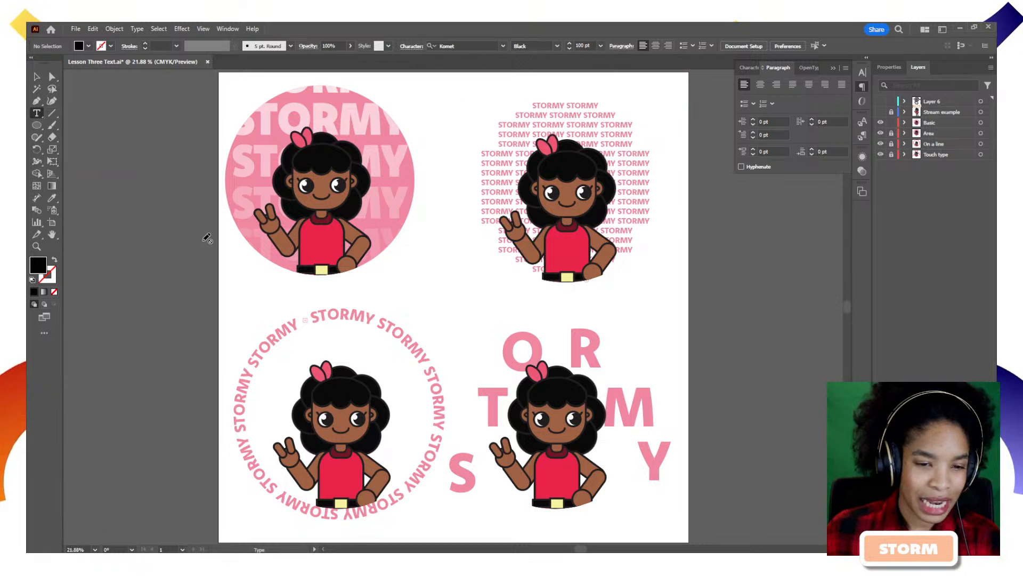
pyautogui.press('v')
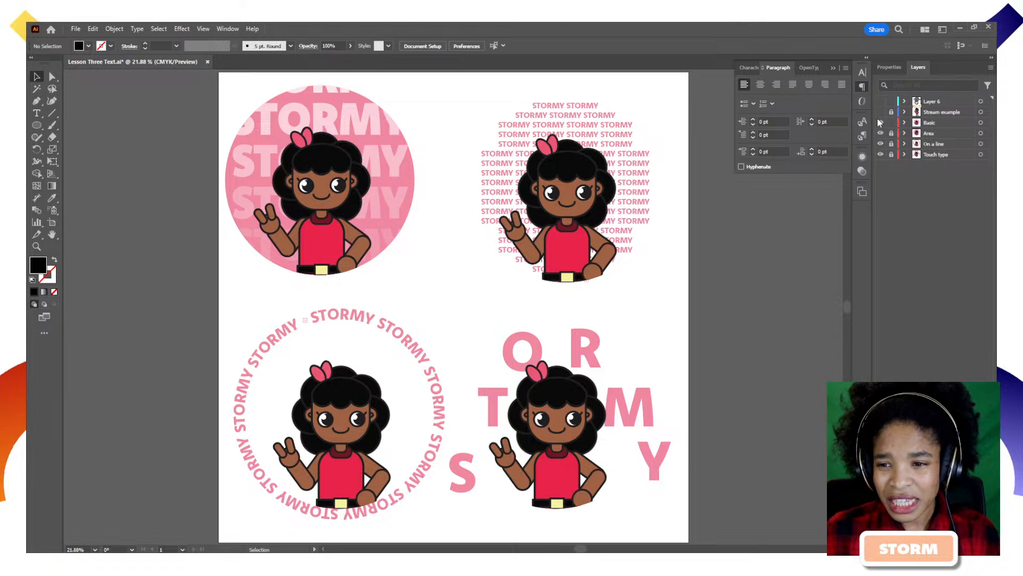
# Hide the Touch type example layer, then show and select the Stream example character.
pyautogui.click(880, 154)
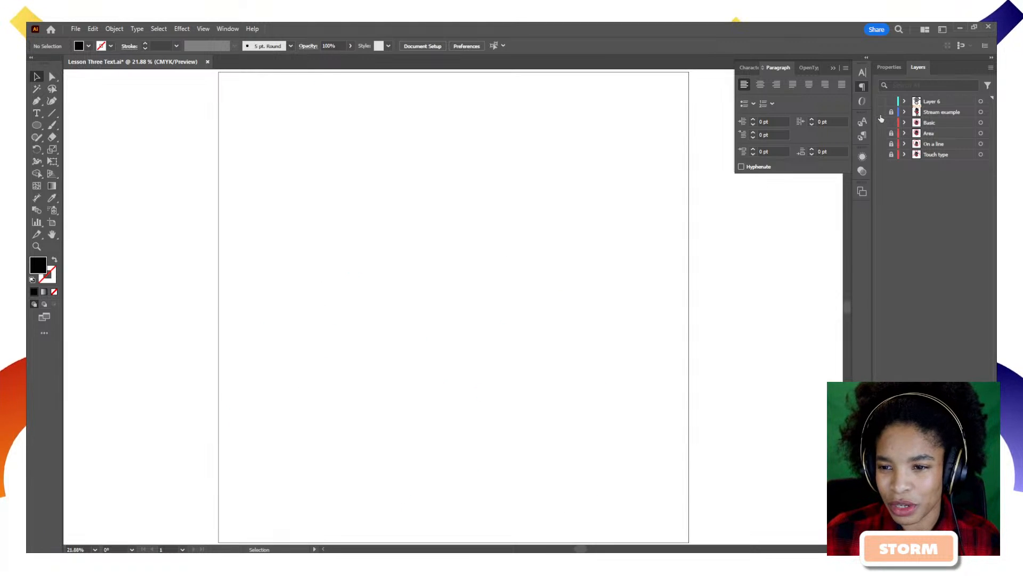
pyautogui.click(880, 112)
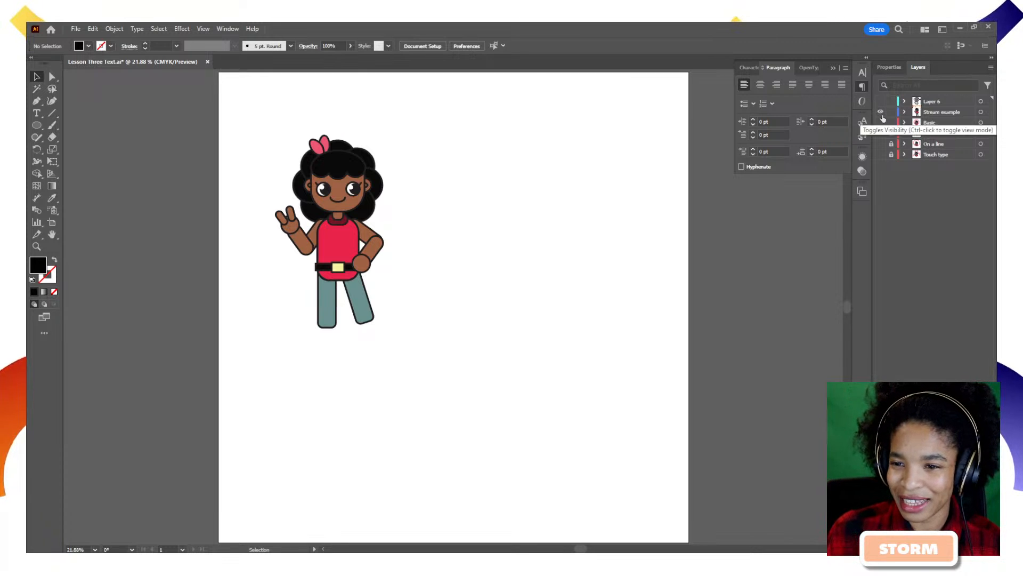
pyautogui.click(981, 112)
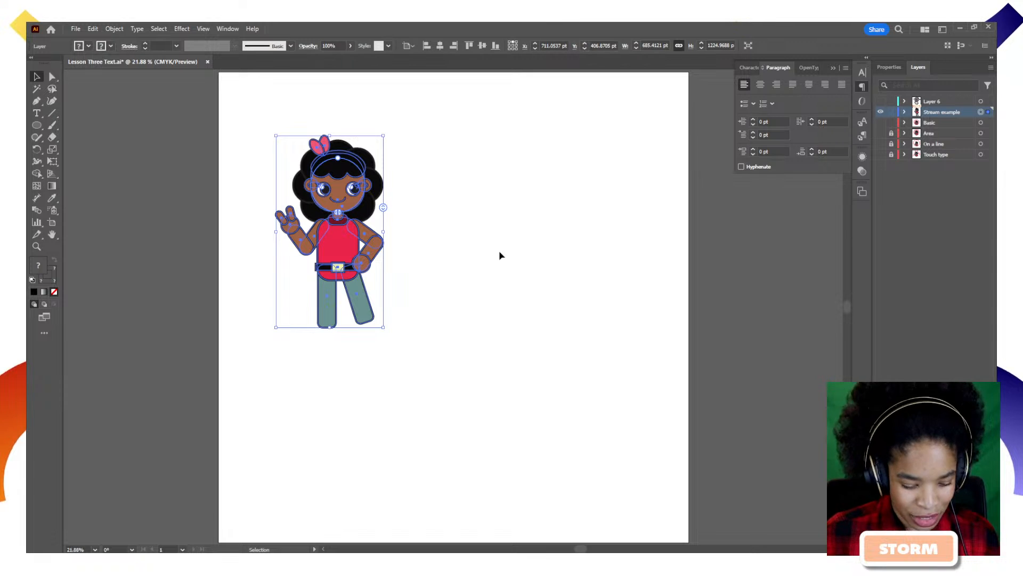
# Move the character to the artboard centre and scale it up proportionally.
pyautogui.moveTo(355, 245); pyautogui.dragTo(449, 321)
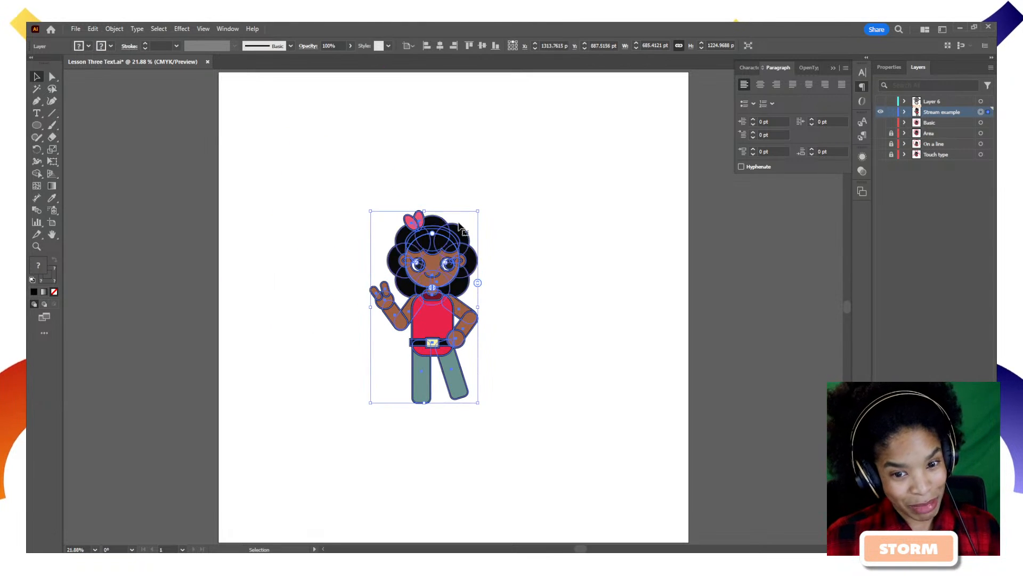
pyautogui.moveTo(478, 211); pyautogui.dragTo(501, 167)
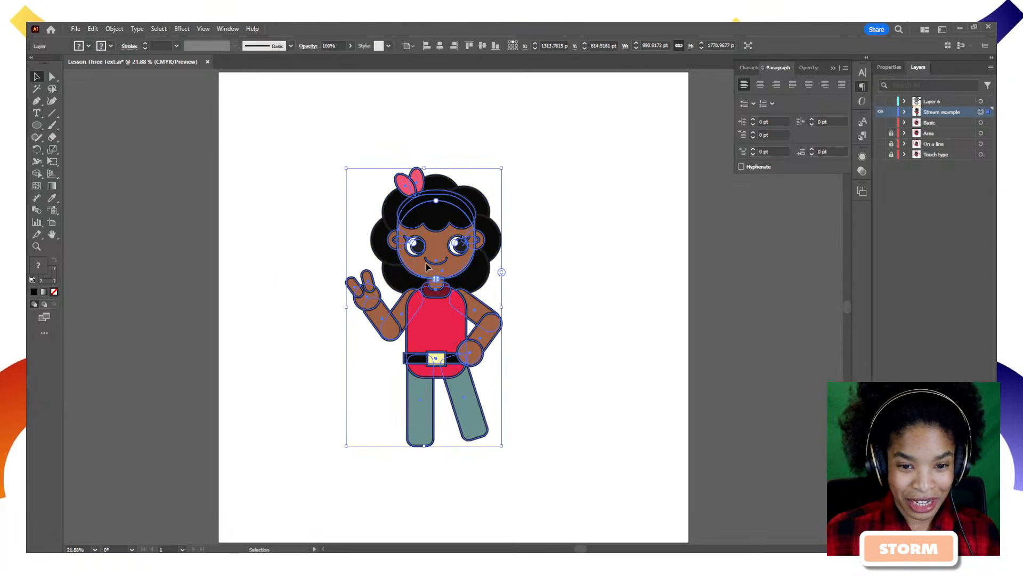
pyautogui.moveTo(426, 263); pyautogui.dragTo(433, 270)
pyautogui.click(549, 284)
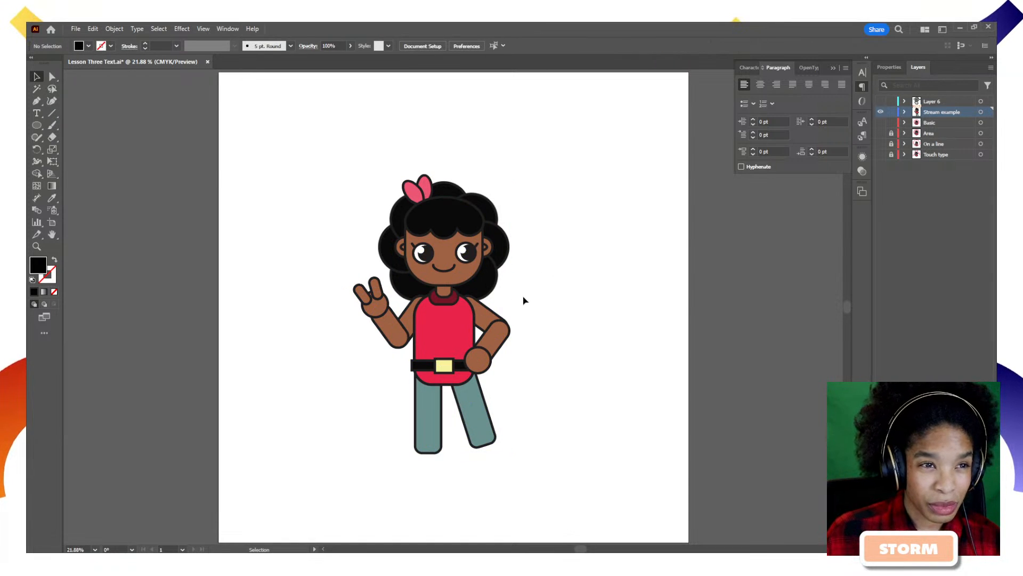
pyautogui.moveTo(570, 167); pyautogui.dragTo(455, 331)
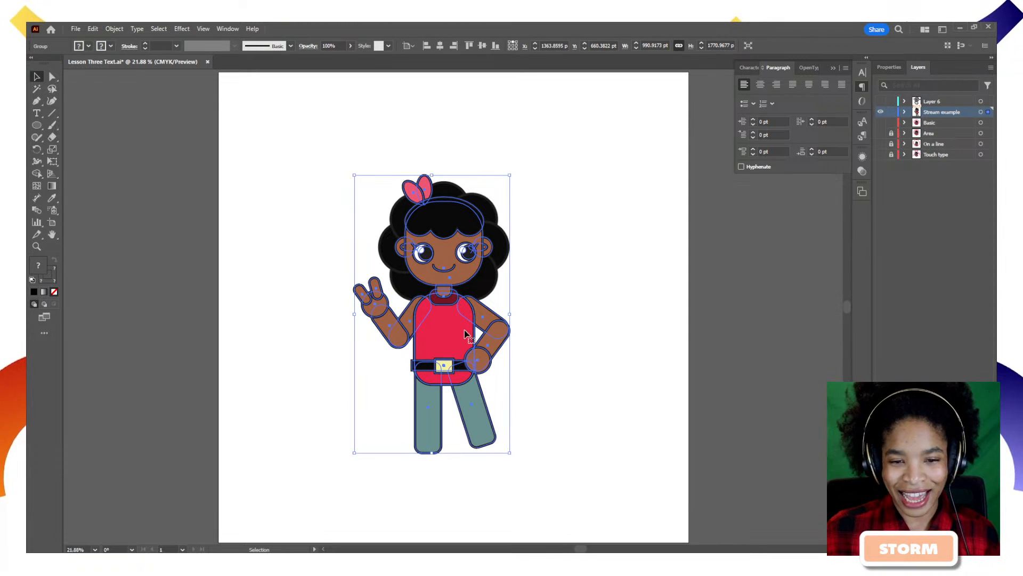
pyautogui.click(569, 317)
pyautogui.moveTo(546, 167); pyautogui.dragTo(354, 432)
pyautogui.moveTo(445, 356); pyautogui.dragTo(454, 367)
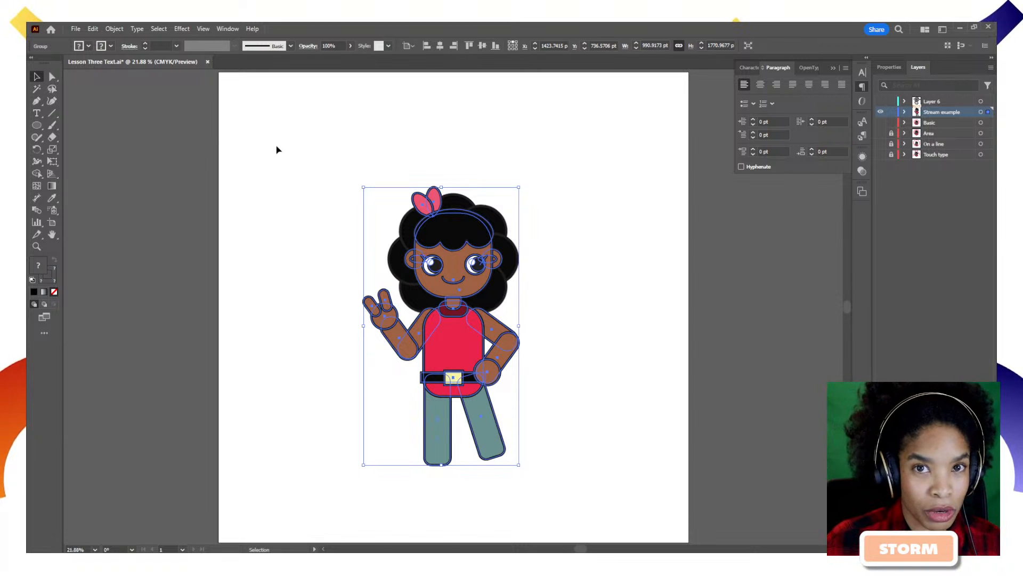
pyautogui.click(292, 215)
pyautogui.click(35, 126)
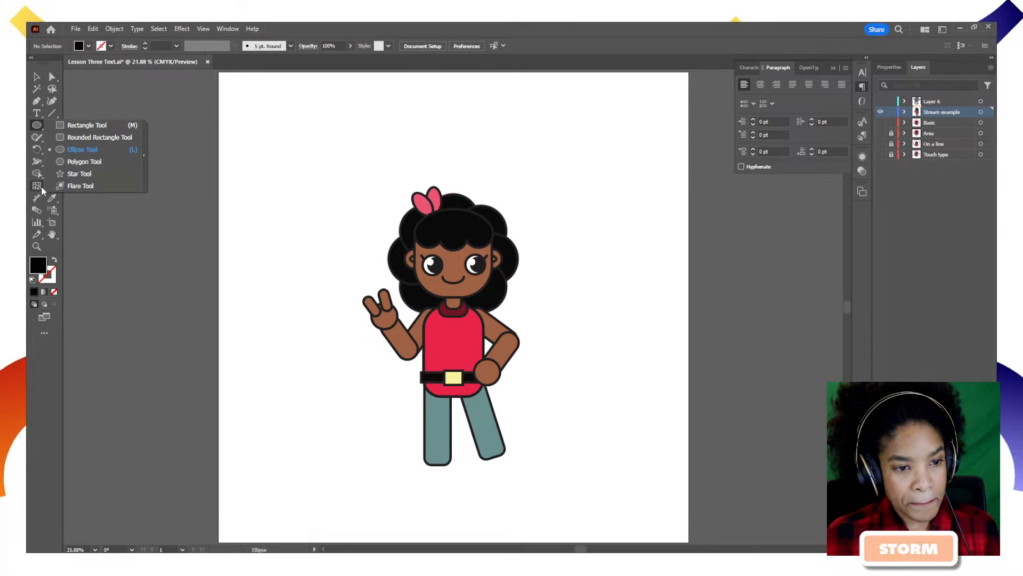
# Choose the Star tool and toggle the Character and Transparency panels.
pyautogui.click(75, 173)
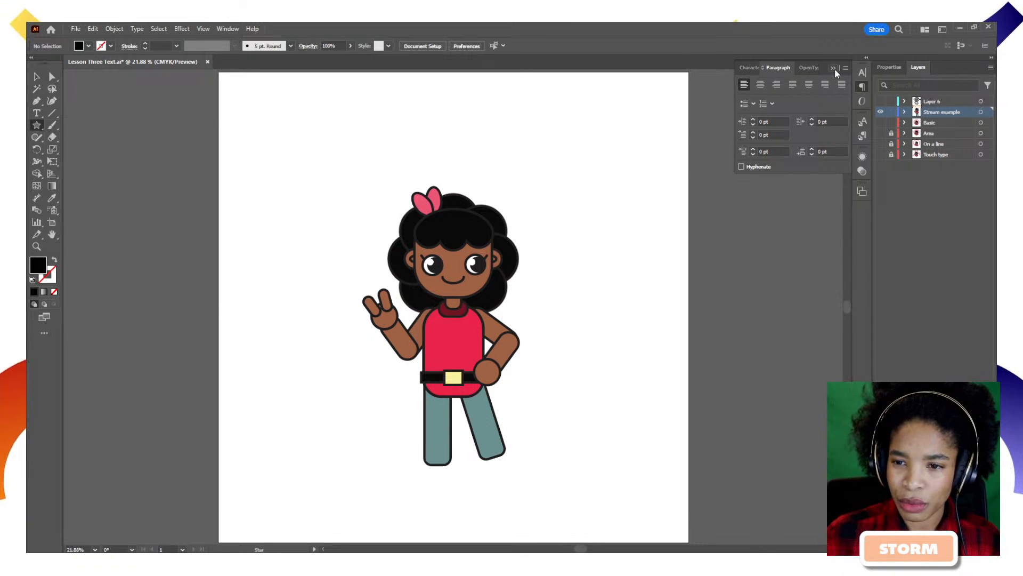
pyautogui.click(864, 73)
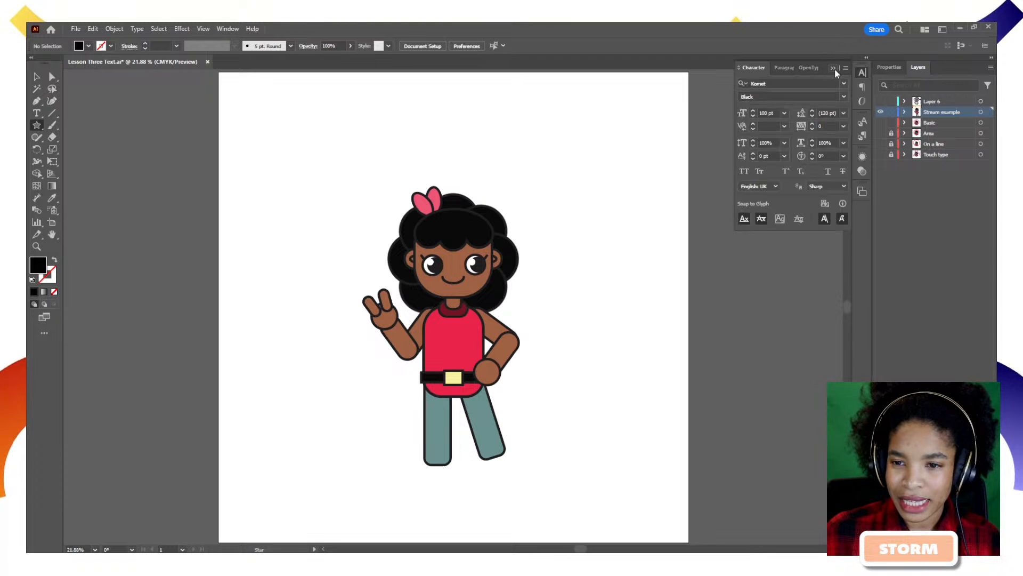
pyautogui.click(832, 67)
pyautogui.click(864, 76)
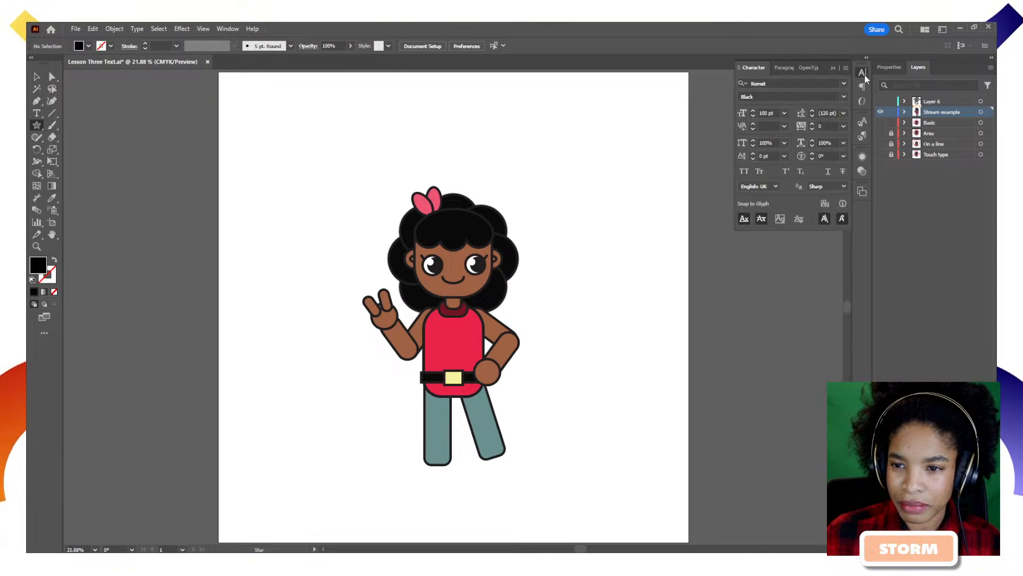
pyautogui.click(833, 68)
pyautogui.click(861, 72)
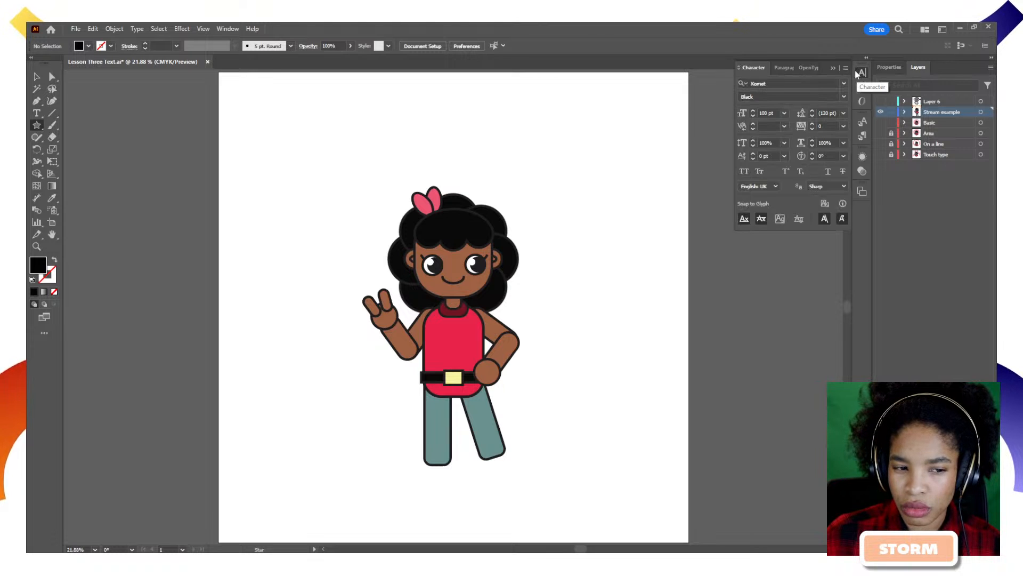
pyautogui.click(861, 172)
# Open the Color panel, switch to Swatches, and set the fill to orange.
pyautogui.click(227, 29)
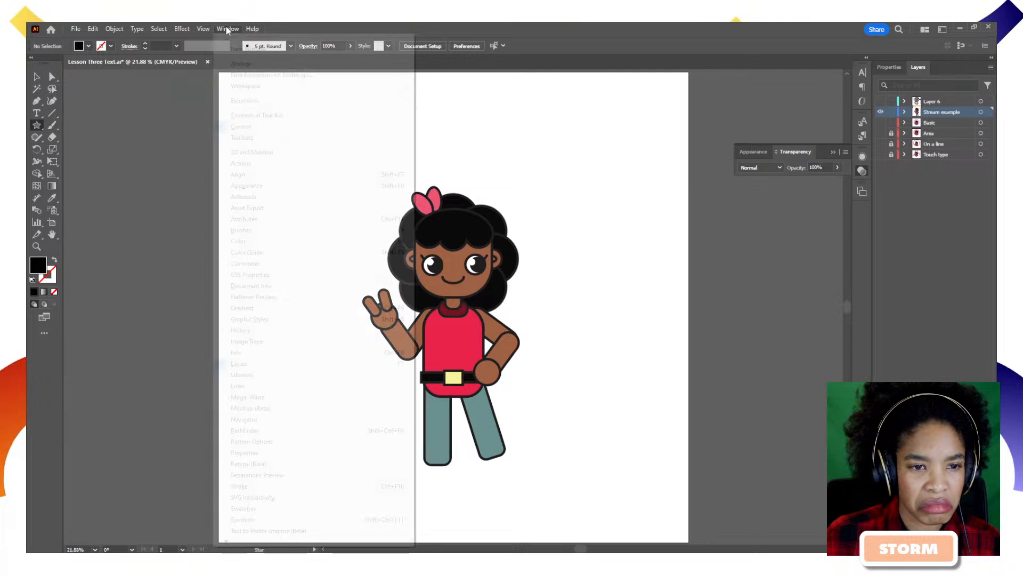
pyautogui.click(251, 241)
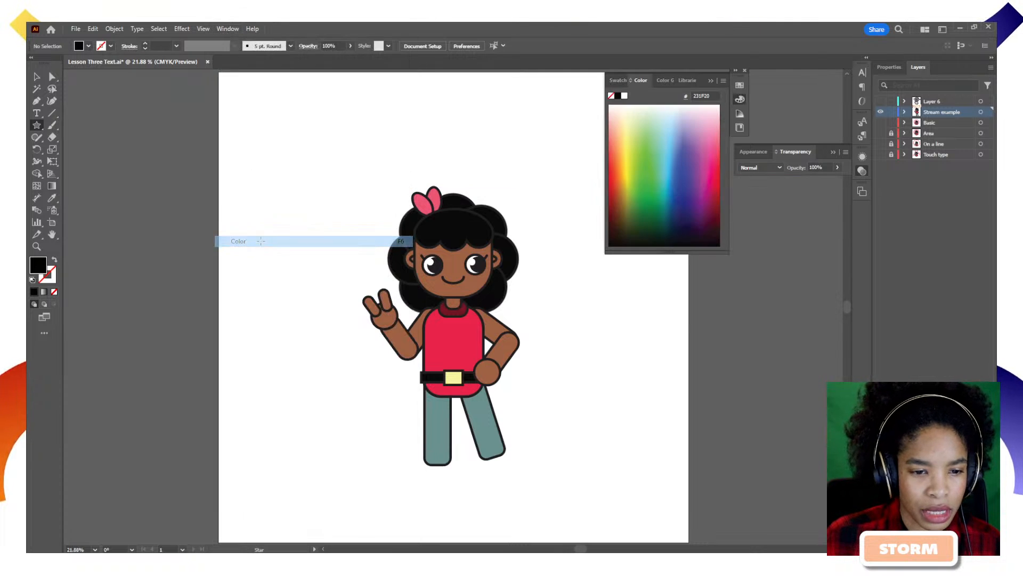
pyautogui.click(661, 81)
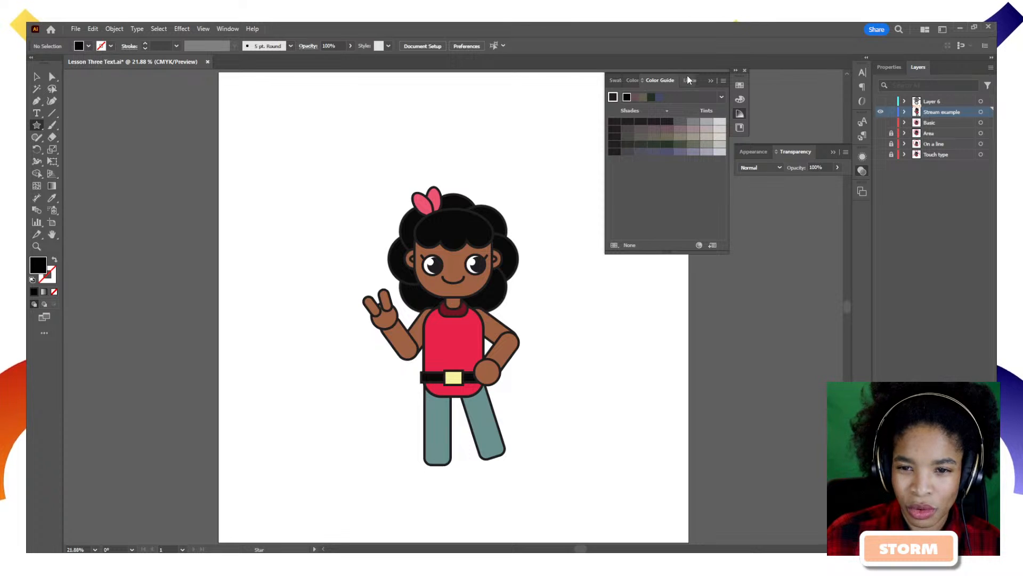
pyautogui.moveTo(708, 80)
pyautogui.mouseDown()
pyautogui.moveTo(707, 138)
pyautogui.moveTo(701, 82)
pyautogui.mouseUp()
pyautogui.click(631, 83)
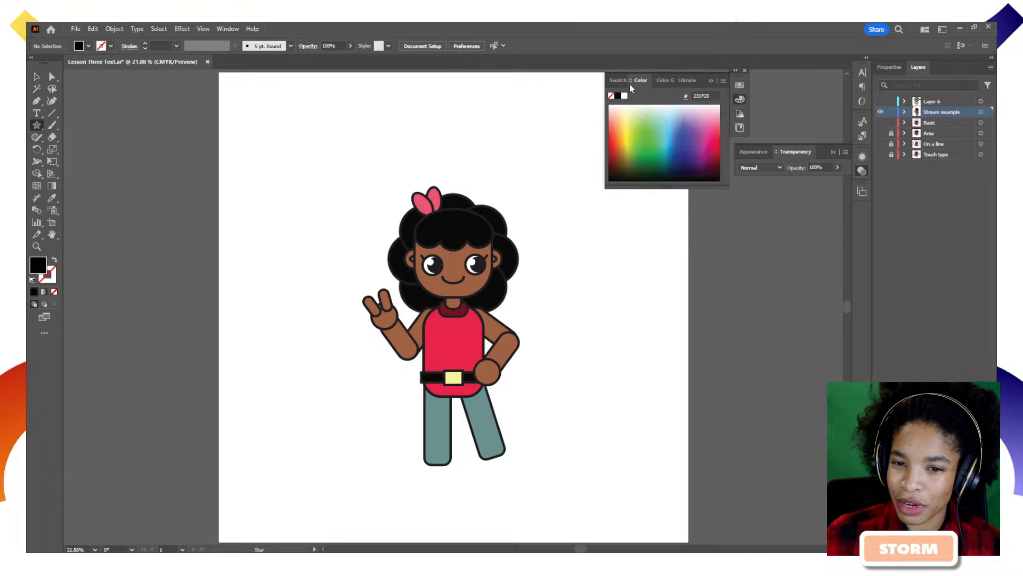
pyautogui.click(627, 81)
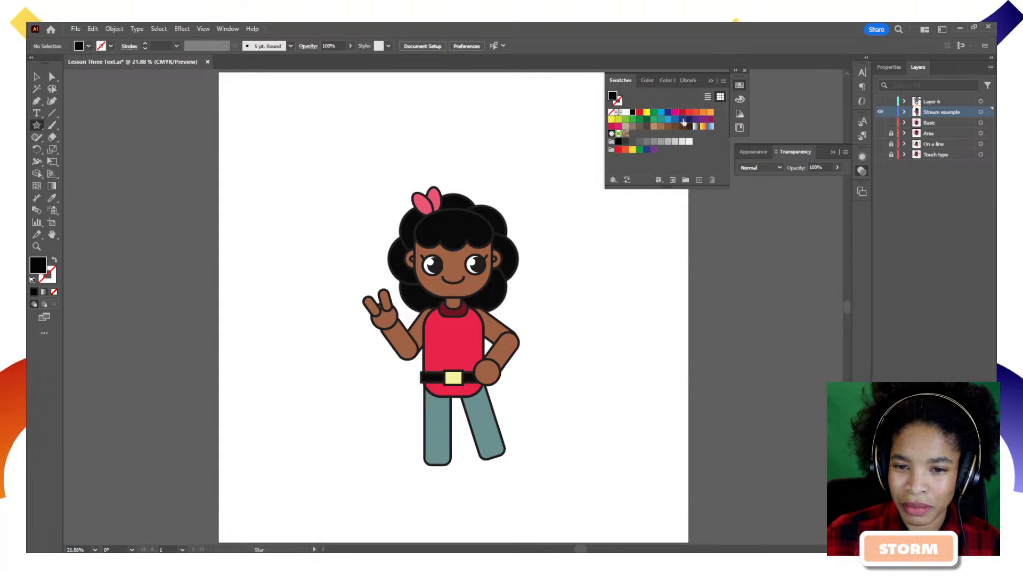
pyautogui.click(711, 111)
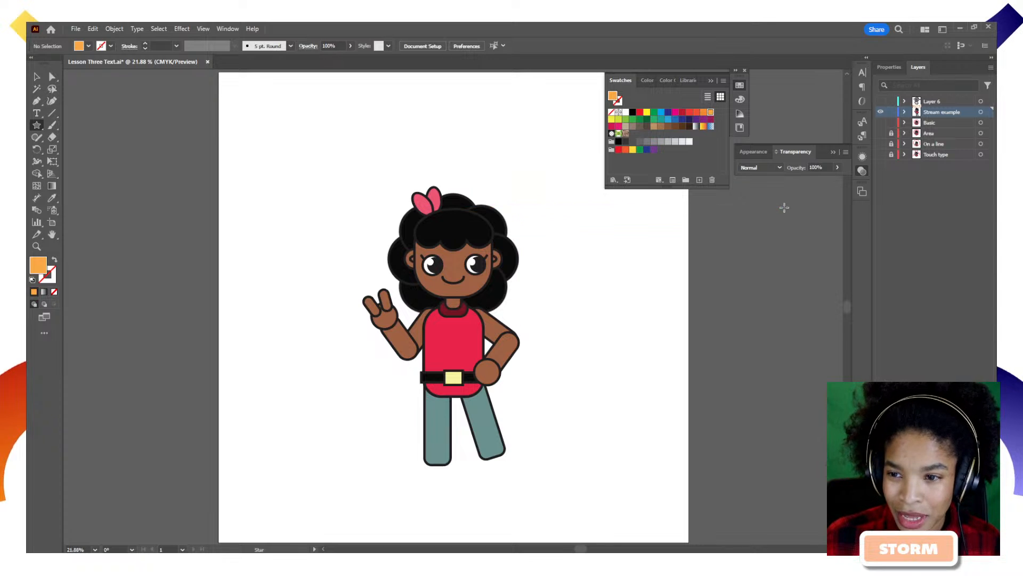
pyautogui.click(904, 111)
# Draw a large orange star over the character and centre it on the artboard.
pyautogui.moveTo(419, 193); pyautogui.dragTo(526, 342)
pyautogui.press('v')
pyautogui.moveTo(430, 202); pyautogui.dragTo(458, 274)
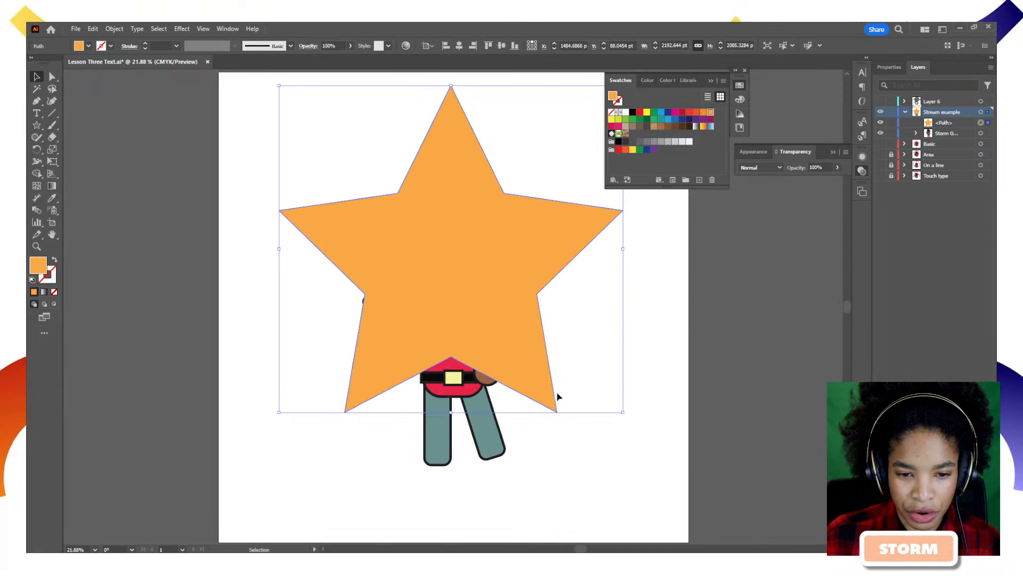
pyautogui.moveTo(623, 412); pyautogui.dragTo(635, 423)
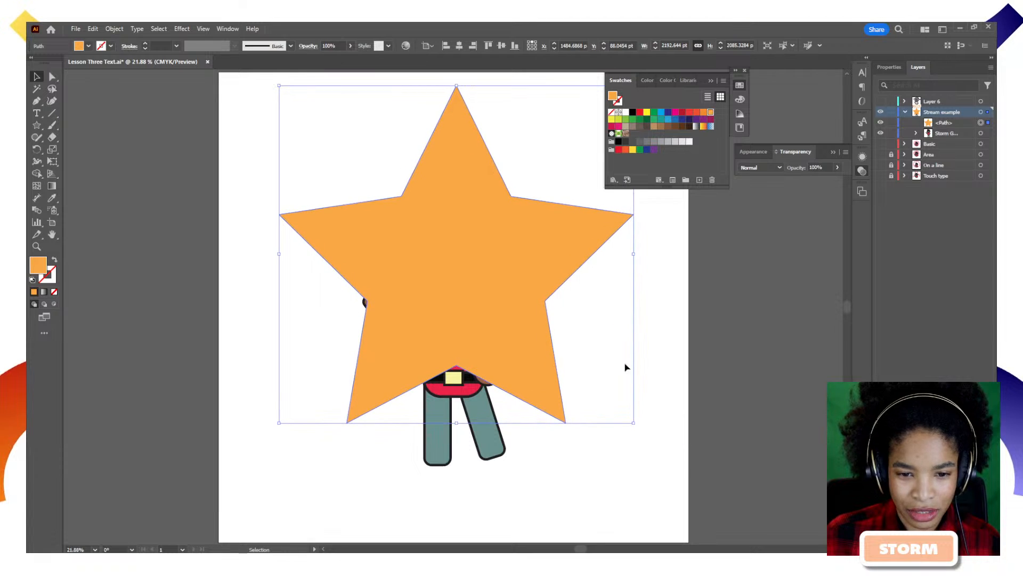
pyautogui.click(459, 46)
pyautogui.click(501, 47)
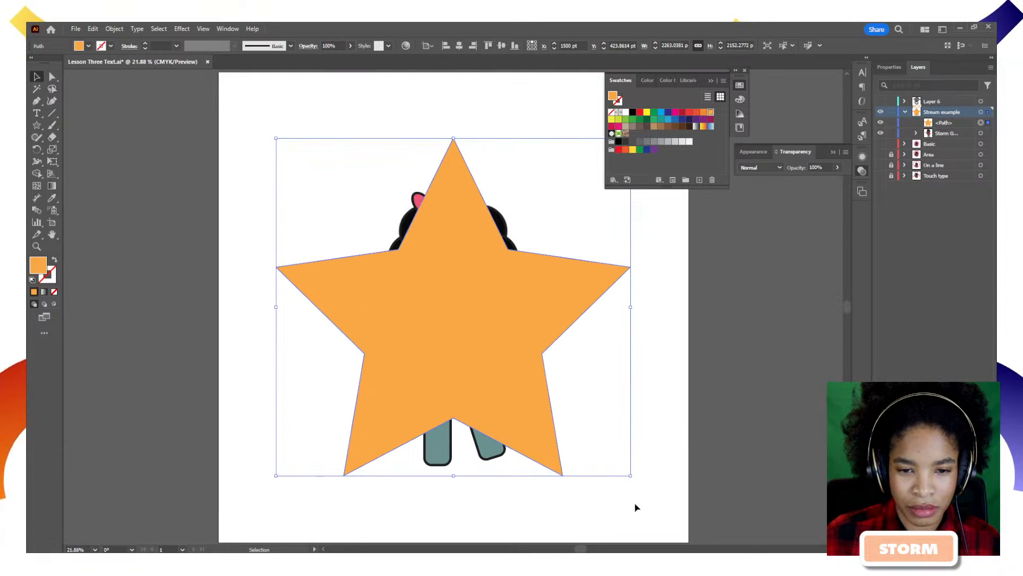
pyautogui.click(657, 432)
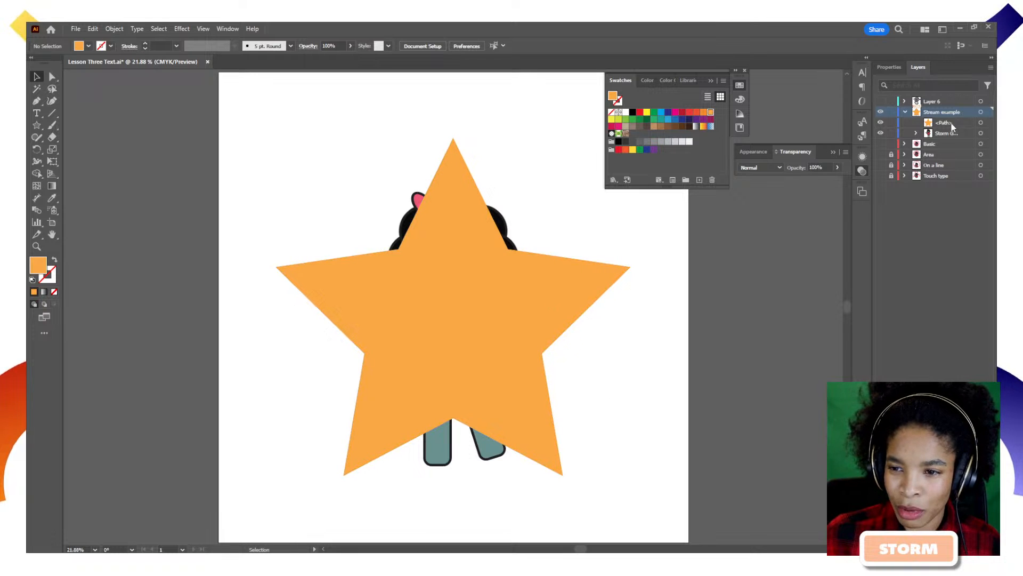
# Move the character above the star in Layers, nudge the star up, and paste a star copy in front.
pyautogui.moveTo(953, 126); pyautogui.dragTo(955, 139)
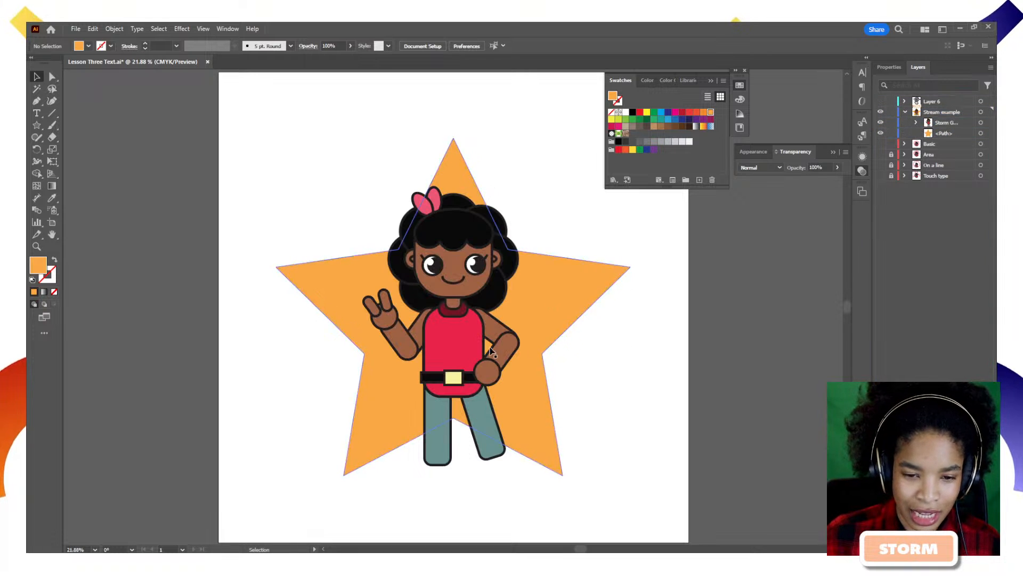
pyautogui.click(981, 134)
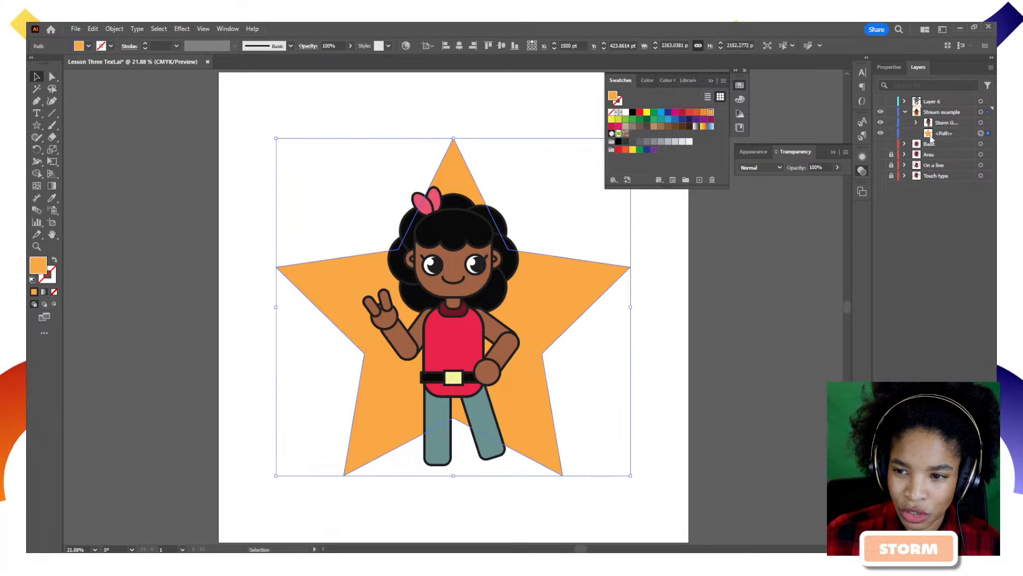
pyautogui.moveTo(546, 296); pyautogui.dragTo(549, 294)
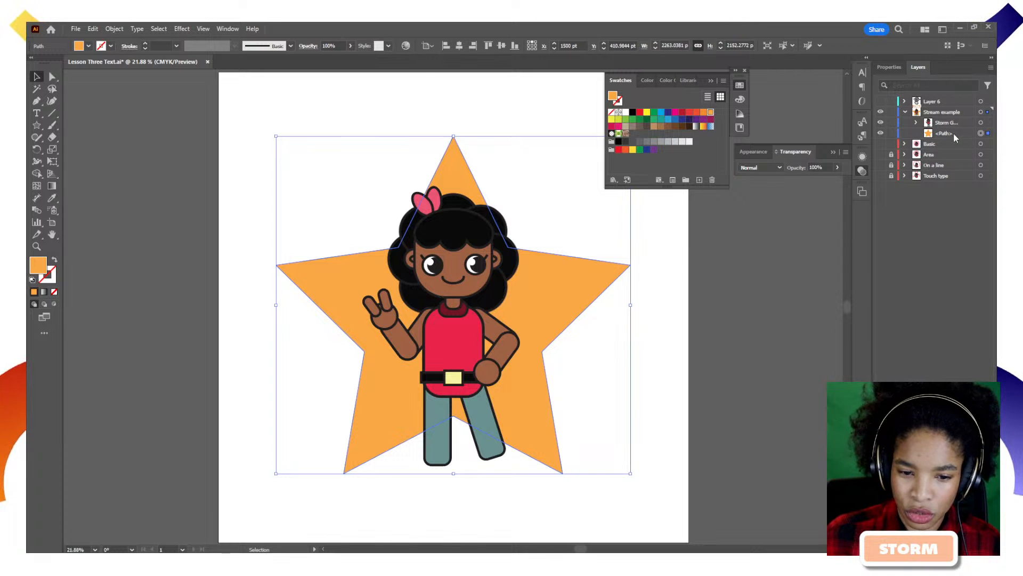
pyautogui.hotkey('ctrl', 'c')
pyautogui.hotkey('ctrl', 'f')
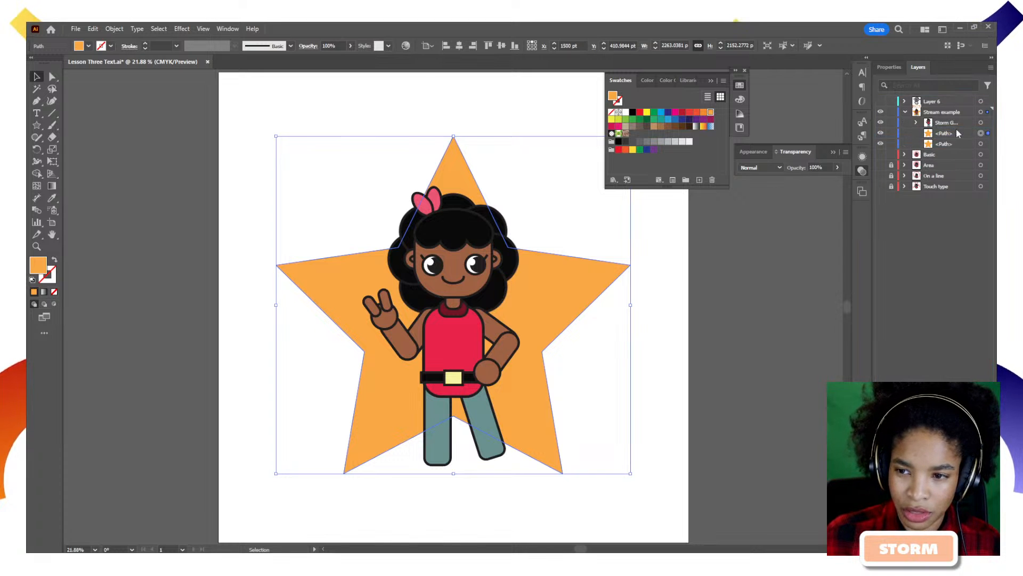
pyautogui.moveTo(956, 123); pyautogui.dragTo(949, 131)
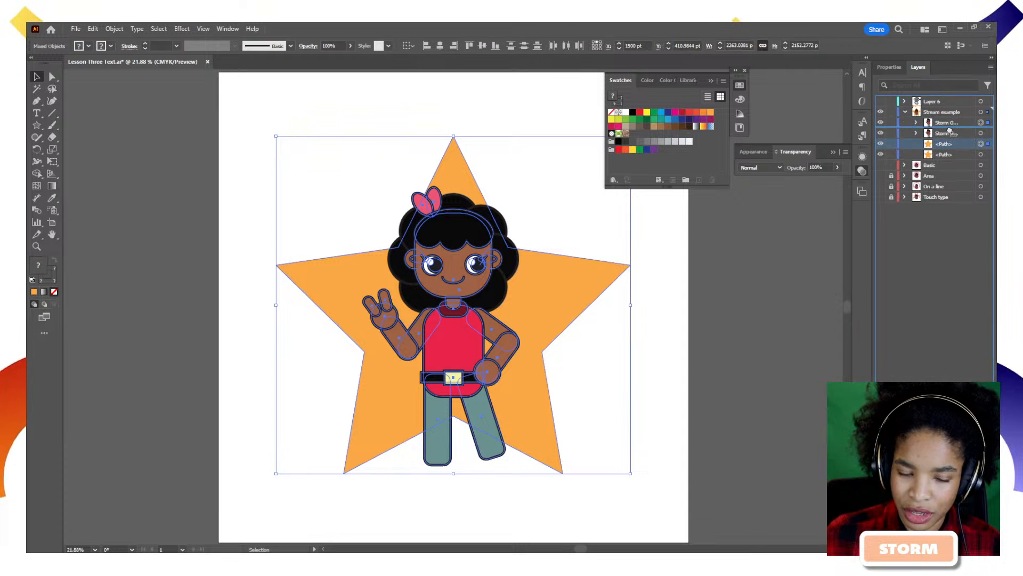
# Place the star copy between the two character copies and hide the upper copy.
pyautogui.moveTo(950, 131); pyautogui.dragTo(952, 144)
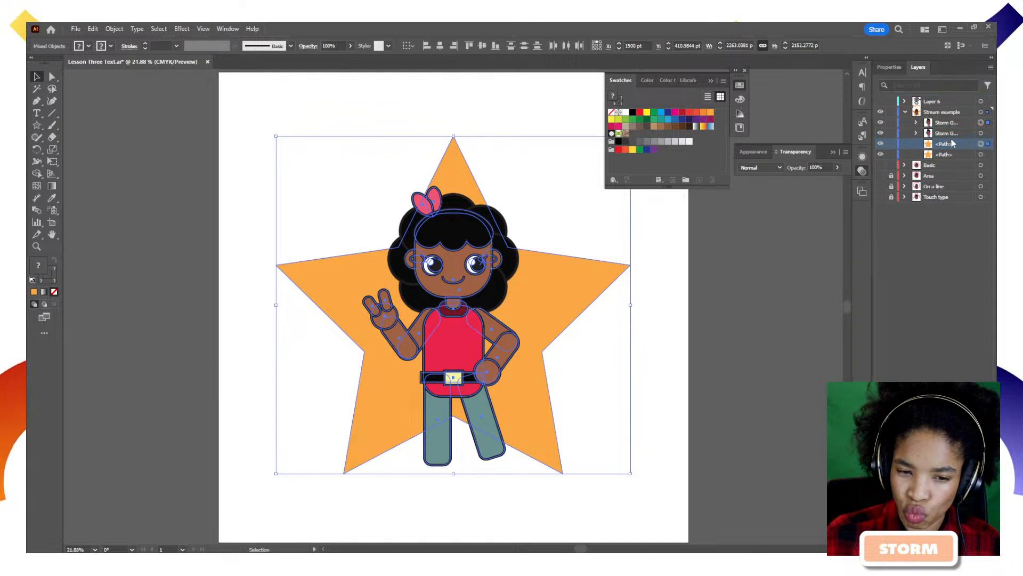
pyautogui.moveTo(963, 143); pyautogui.dragTo(960, 133)
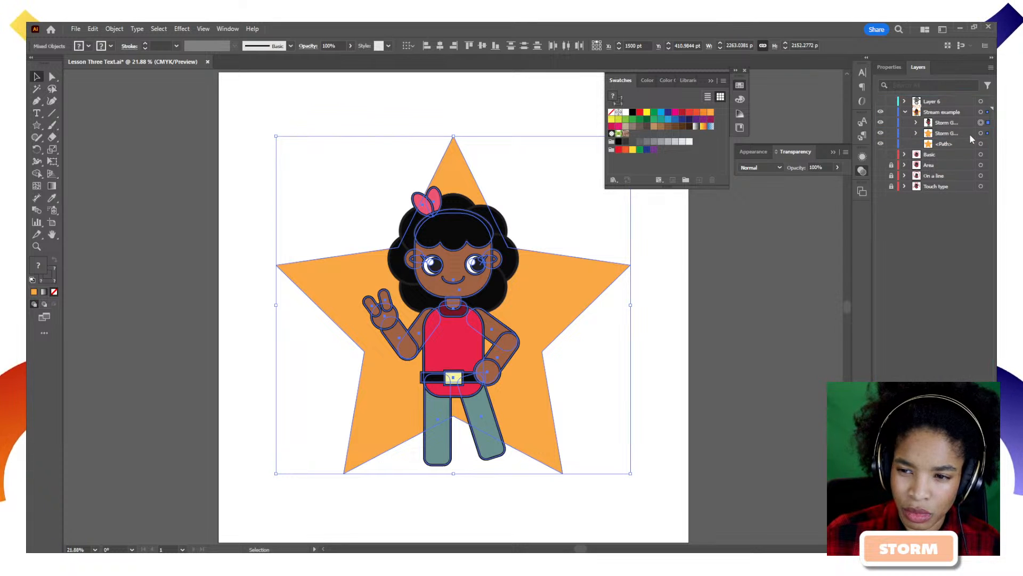
pyautogui.hotkey('ctrl', 'z')
pyautogui.moveTo(954, 142); pyautogui.dragTo(957, 130)
pyautogui.click(982, 145)
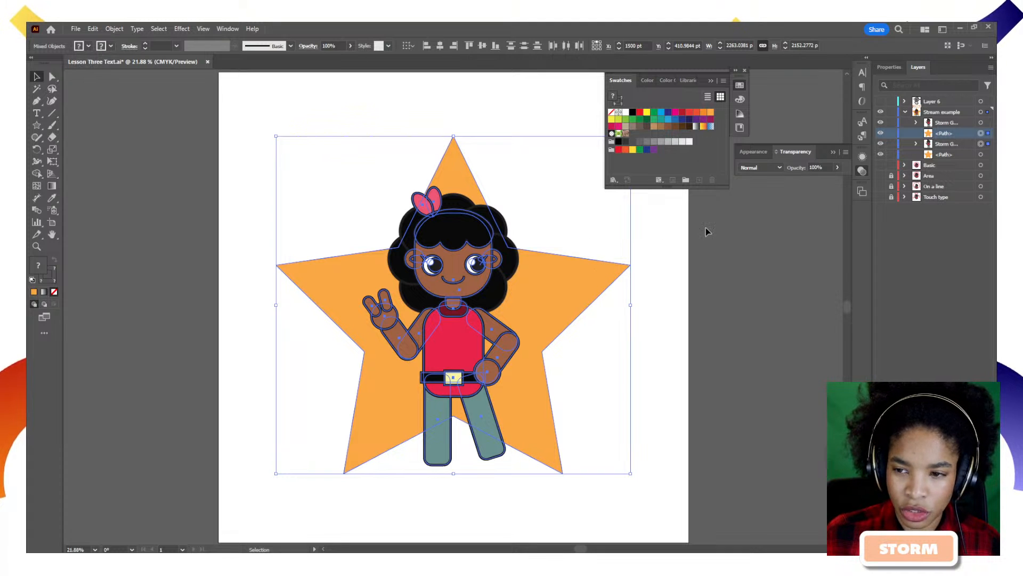
pyautogui.click(881, 124)
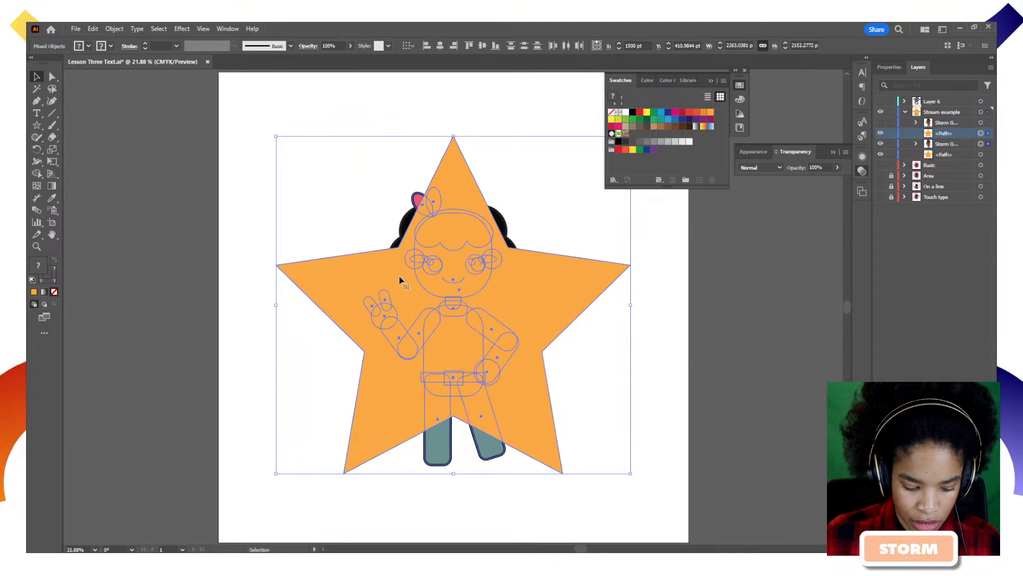
# Clip the lower character copy with the star and raise the clipped artwork slightly.
pyautogui.rightClick(434, 283)
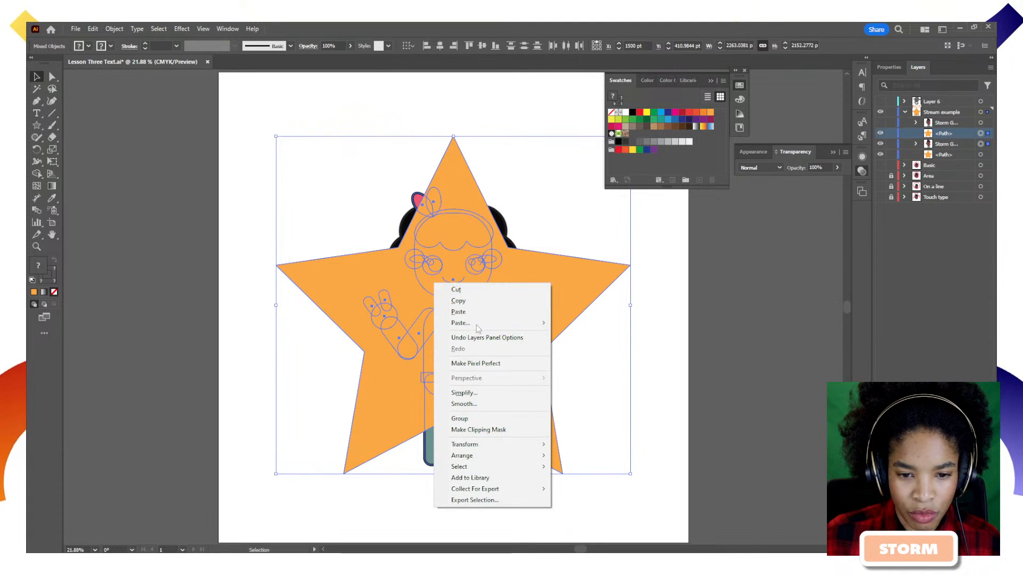
pyautogui.click(493, 429)
pyautogui.click(570, 367)
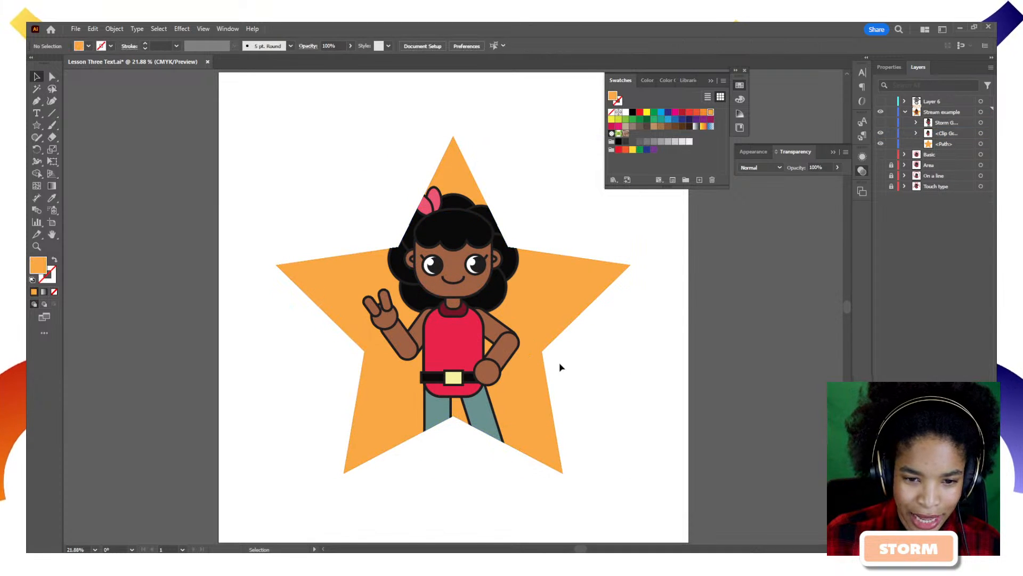
pyautogui.click(916, 134)
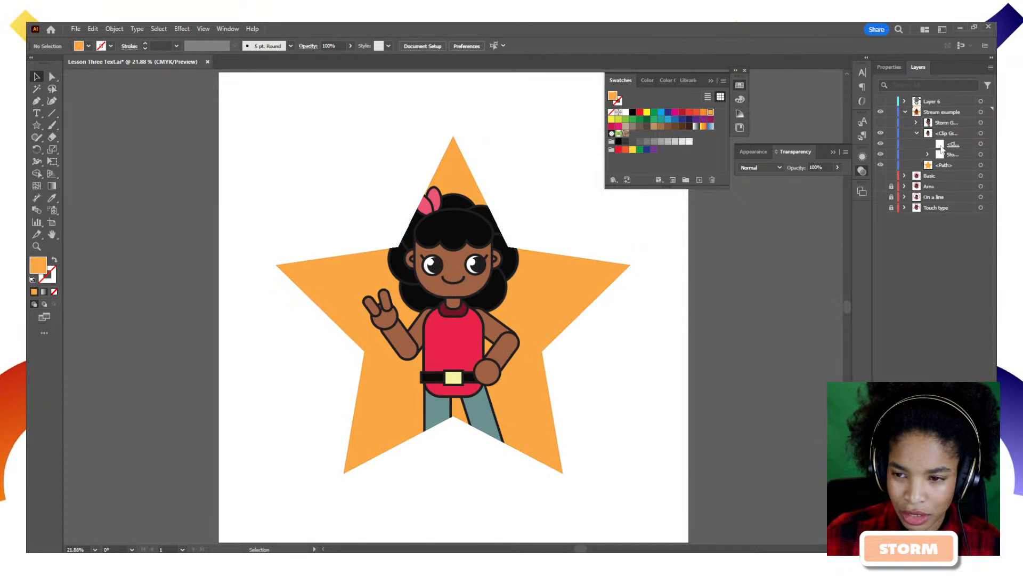
pyautogui.click(981, 144)
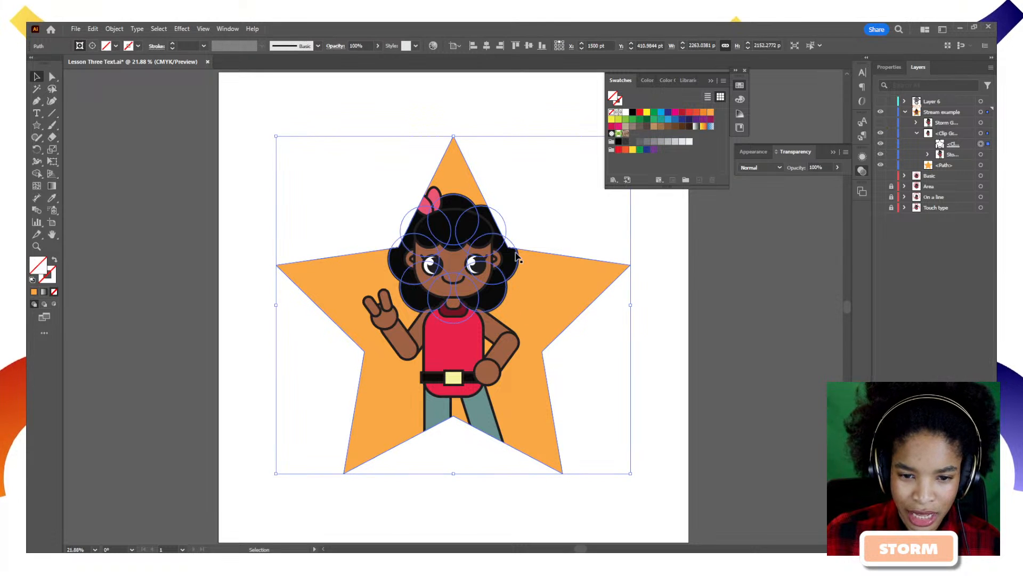
pyautogui.moveTo(524, 259); pyautogui.dragTo(520, 238)
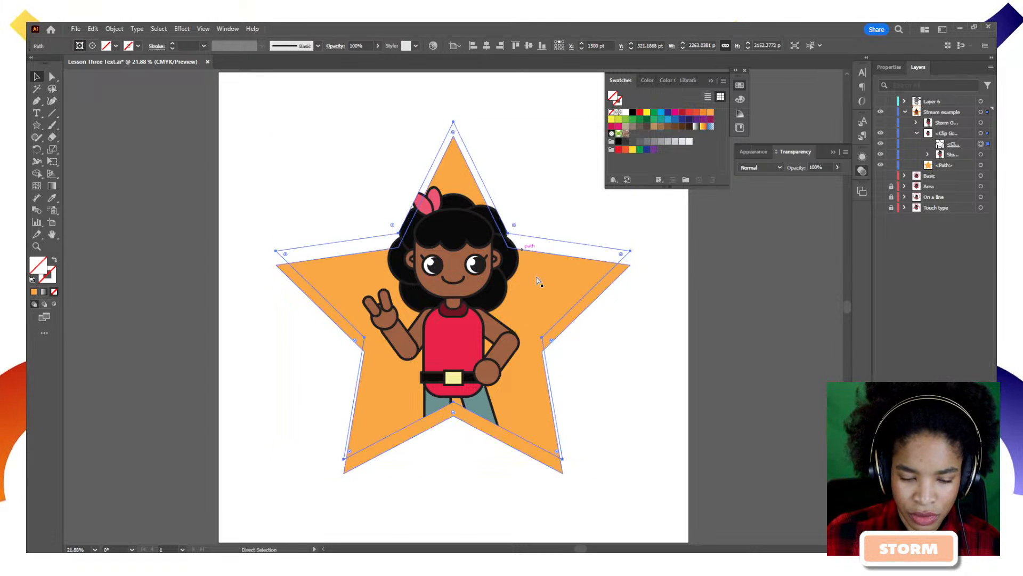
pyautogui.hotkey('ctrl', 'z')
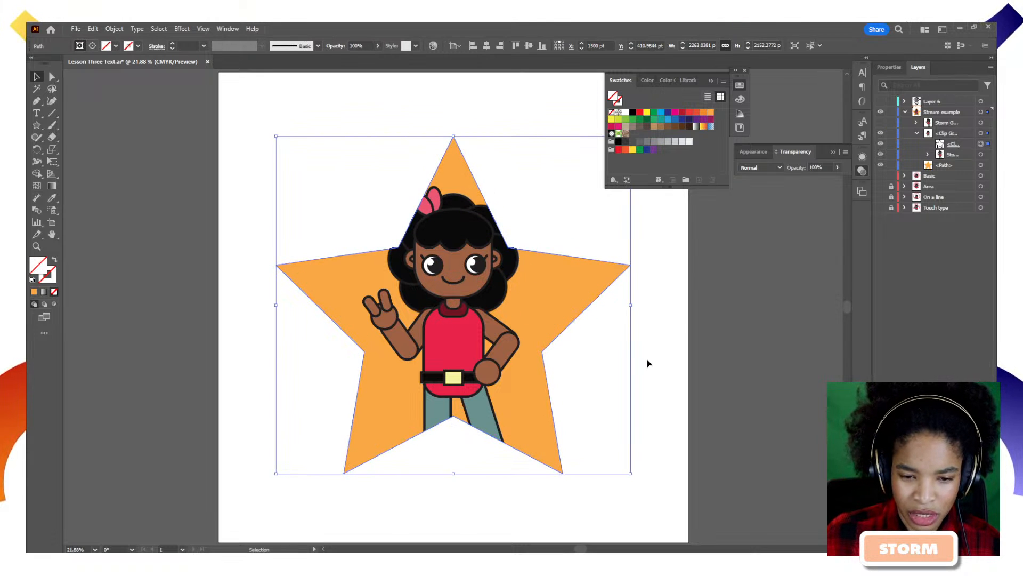
pyautogui.click(980, 133)
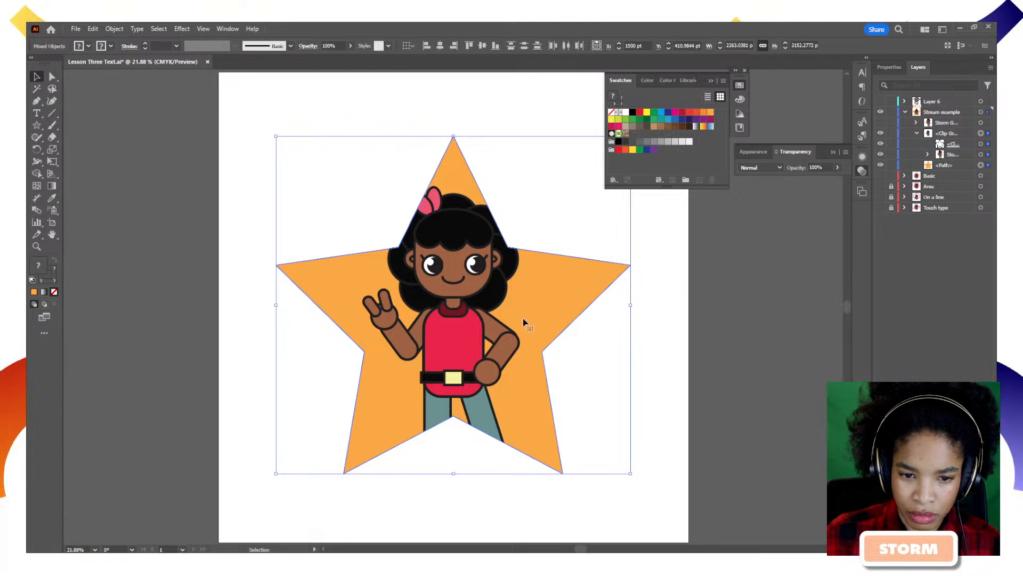
pyautogui.moveTo(522, 330); pyautogui.dragTo(501, 319)
pyautogui.click(706, 376)
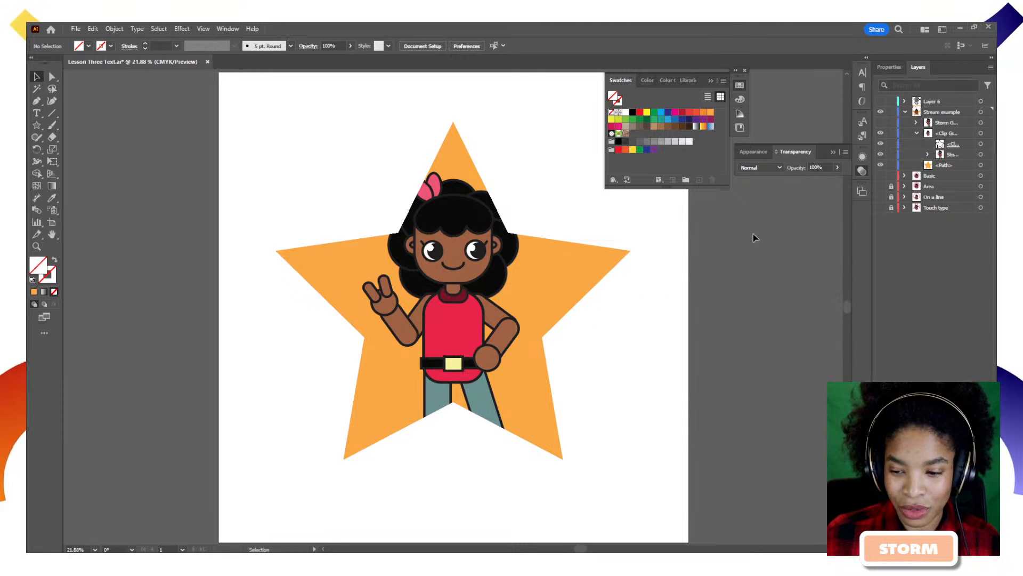
pyautogui.click(591, 288)
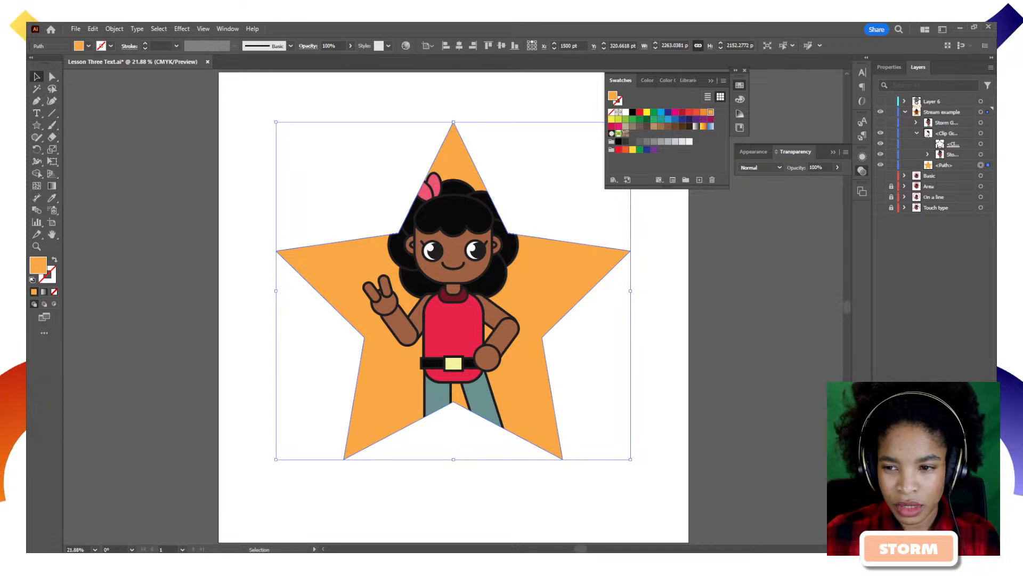
pyautogui.press('t')
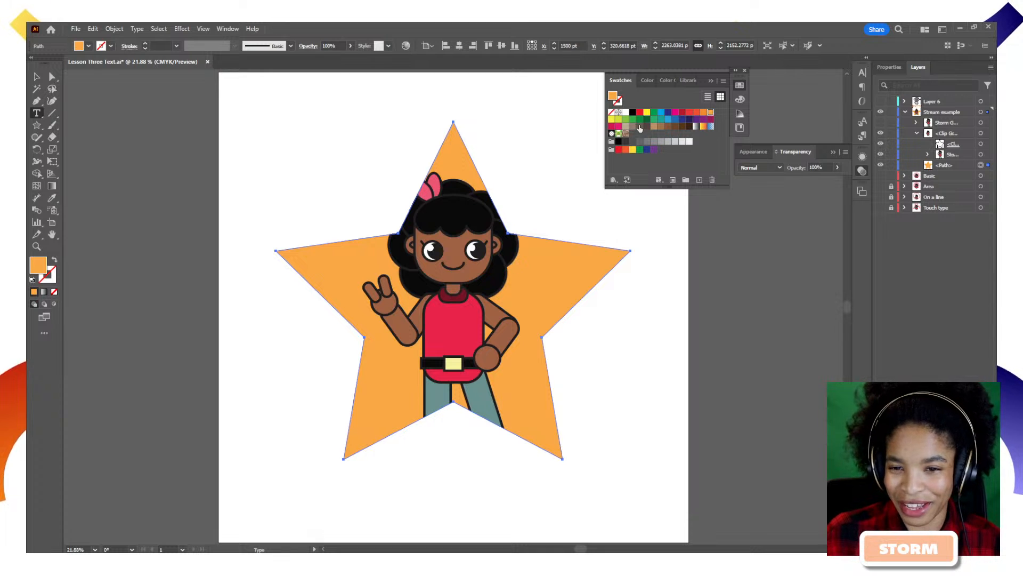
# Preview a dark brown shade on the star from the Color Guide, then undo it.
pyautogui.click(648, 80)
pyautogui.click(666, 80)
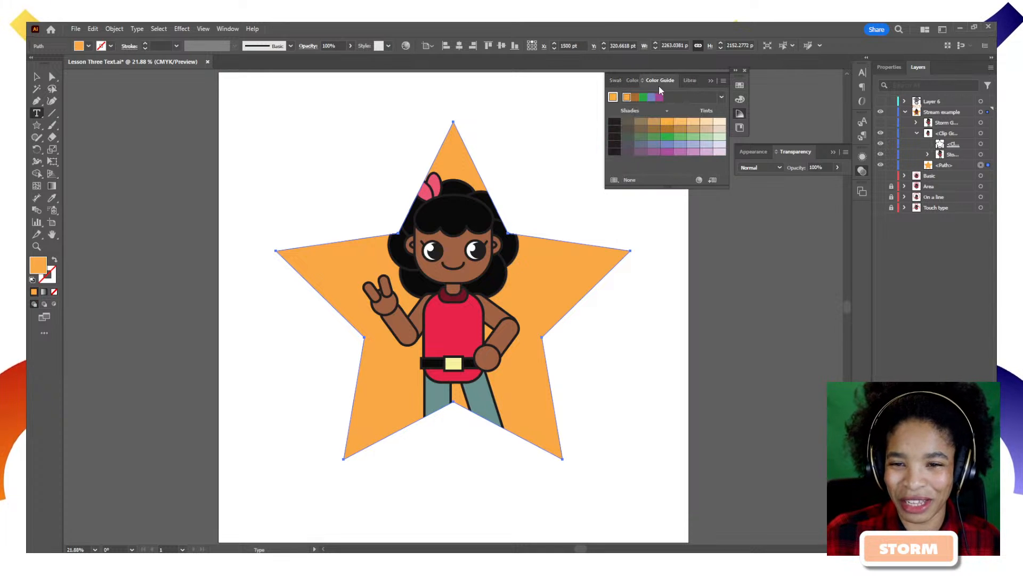
pyautogui.click(666, 134)
pyautogui.hotkey('ctrl', 'z')
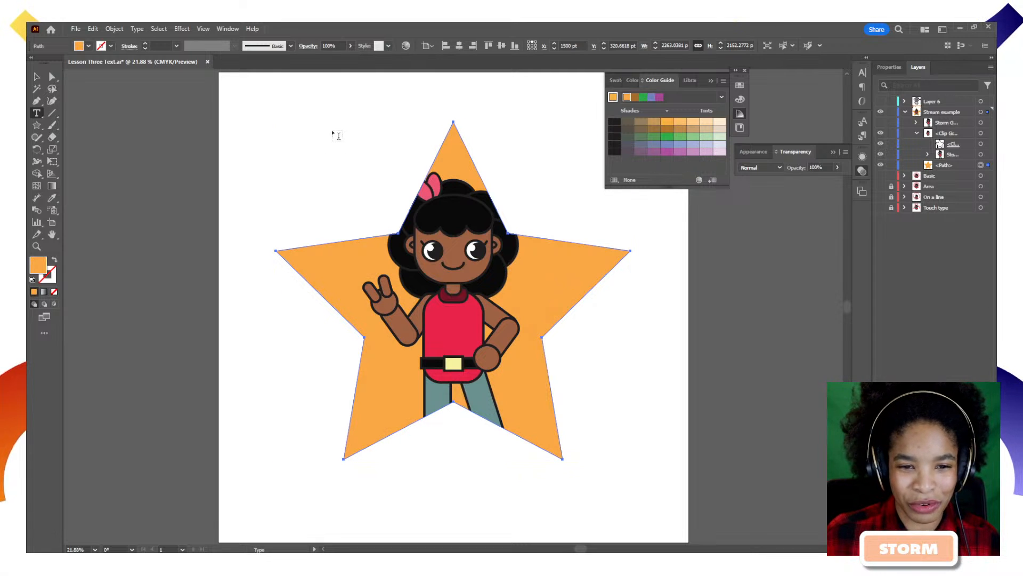
# Add a 'Stormy' text above the star and enlarge it.
pyautogui.click(336, 134)
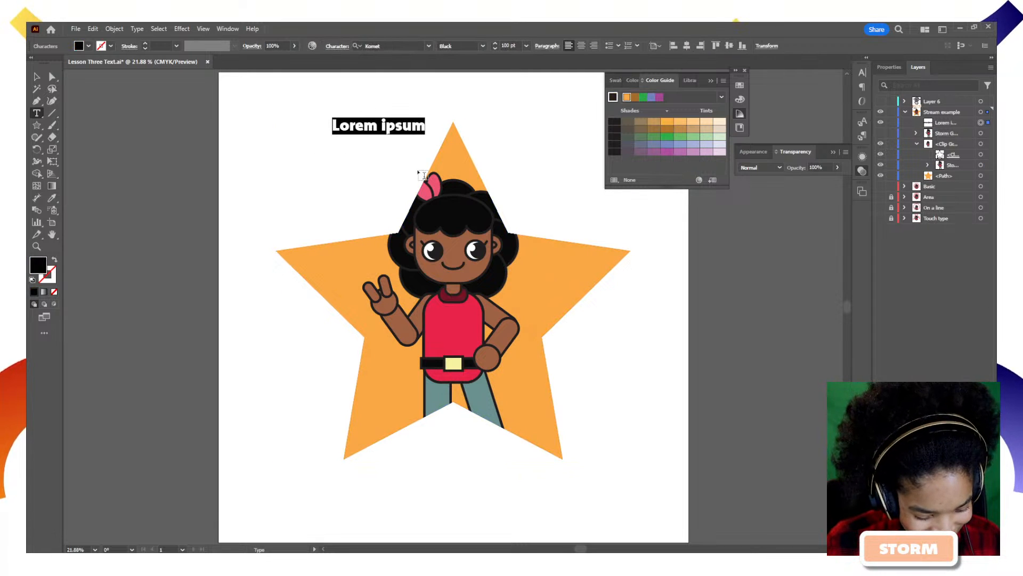
pyautogui.write('Stormy')
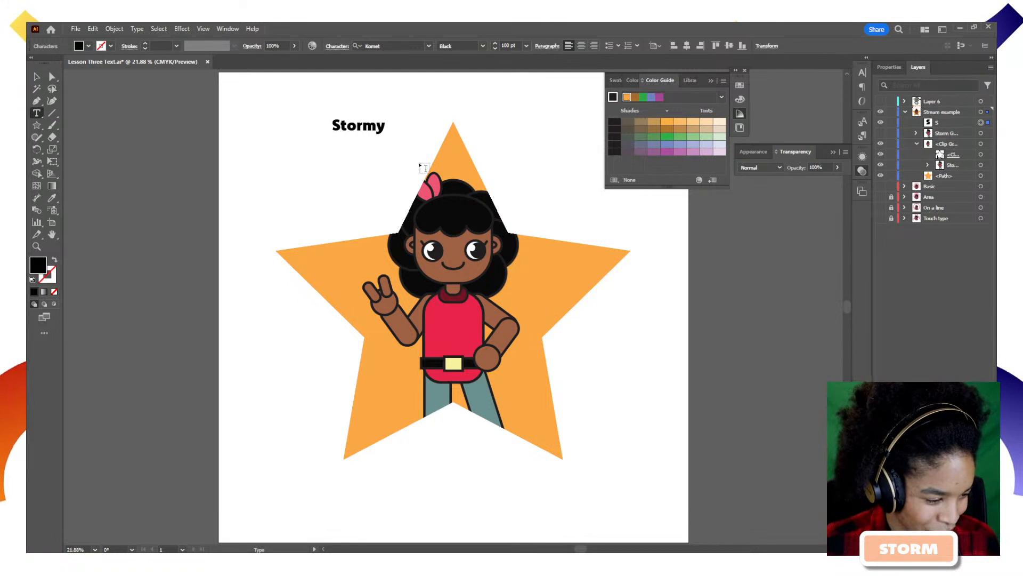
pyautogui.press('Escape')
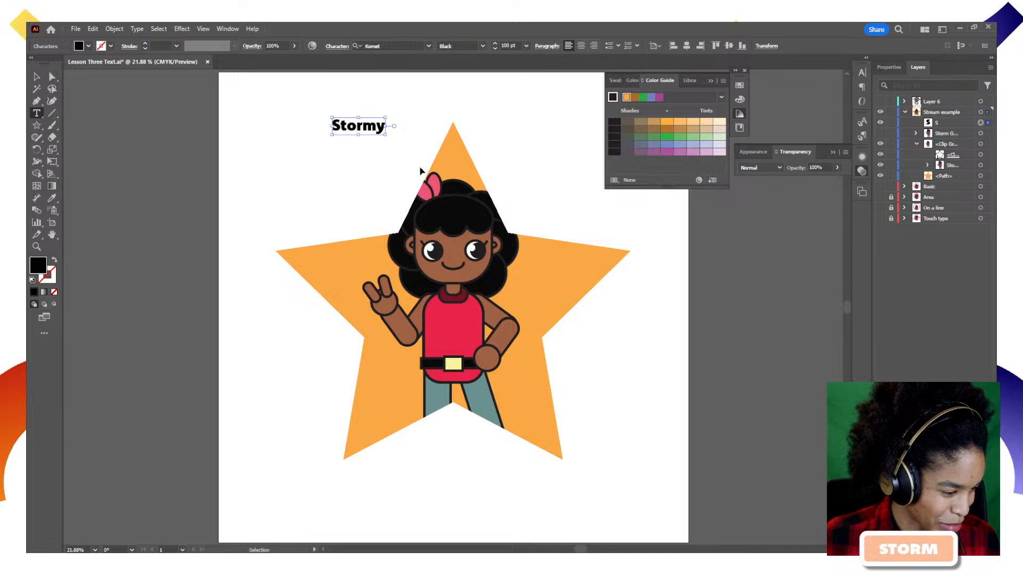
pyautogui.hotkey('ctrl', 'a')
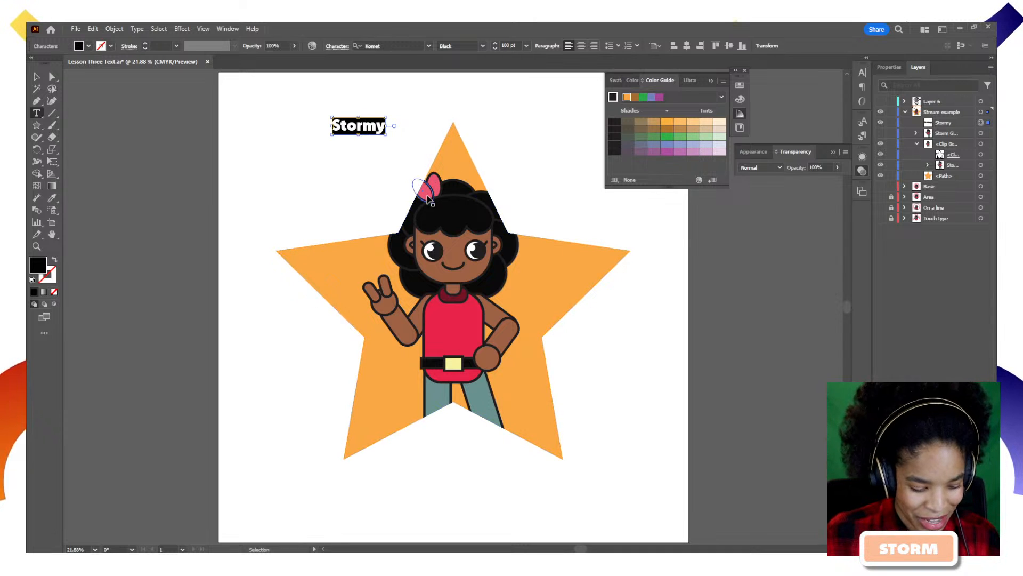
pyautogui.press('BackSpace')
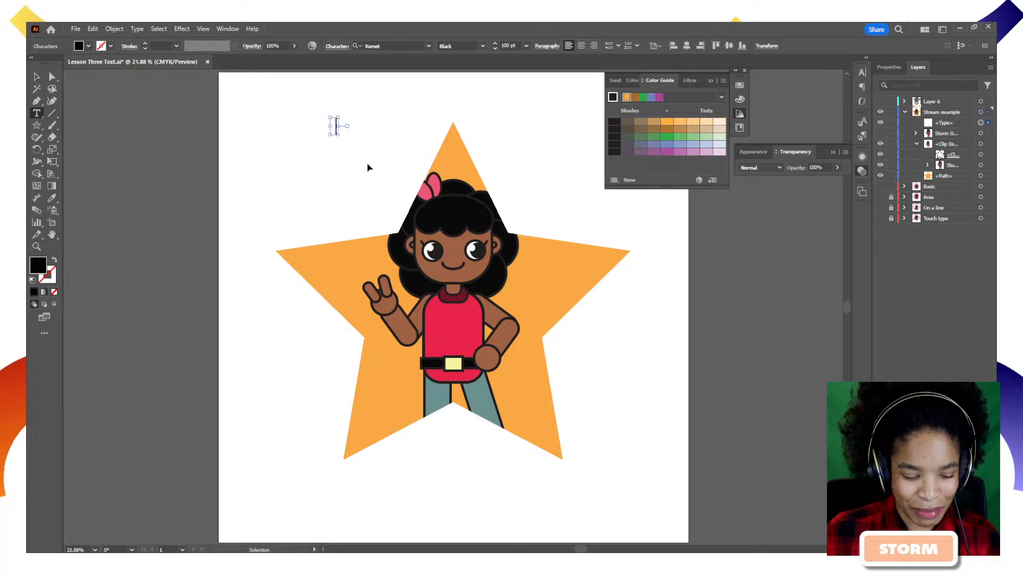
pyautogui.hotkey('ctrl', 'z')
pyautogui.click(42, 75)
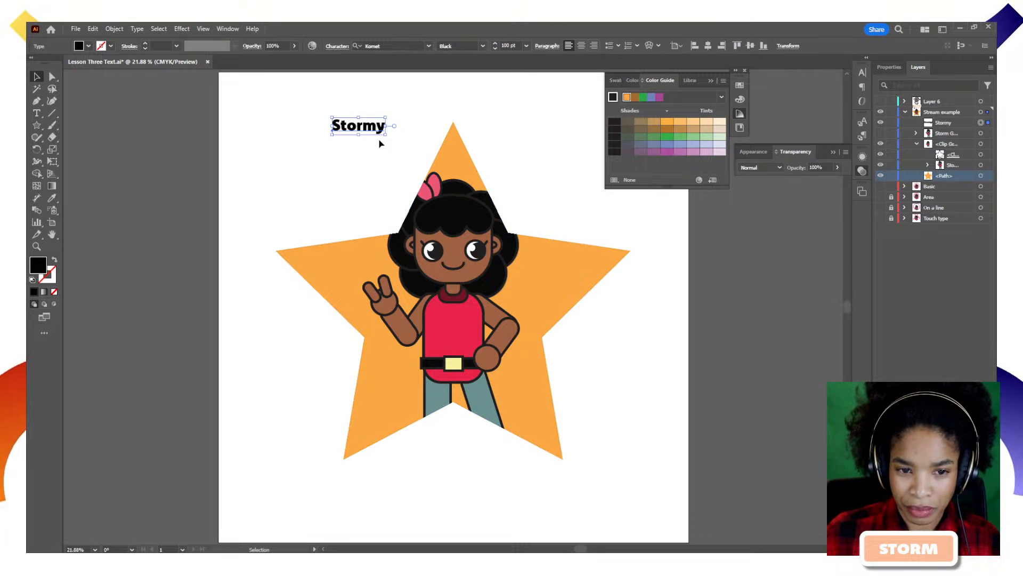
pyautogui.moveTo(388, 137); pyautogui.dragTo(575, 167)
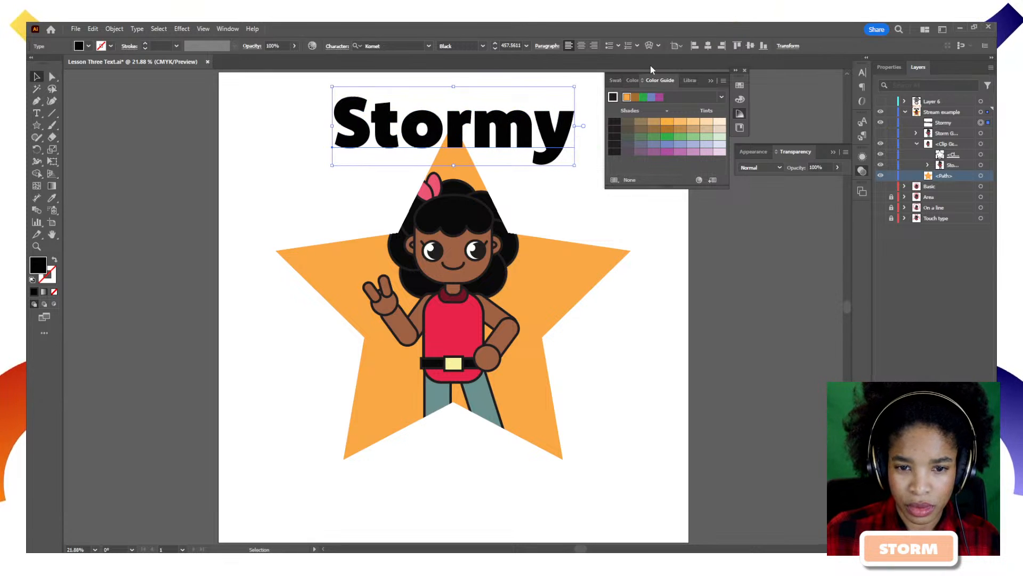
# Move the Color Guide panel aside and duplicate the Stormy text down to the star's base.
pyautogui.click(590, 279)
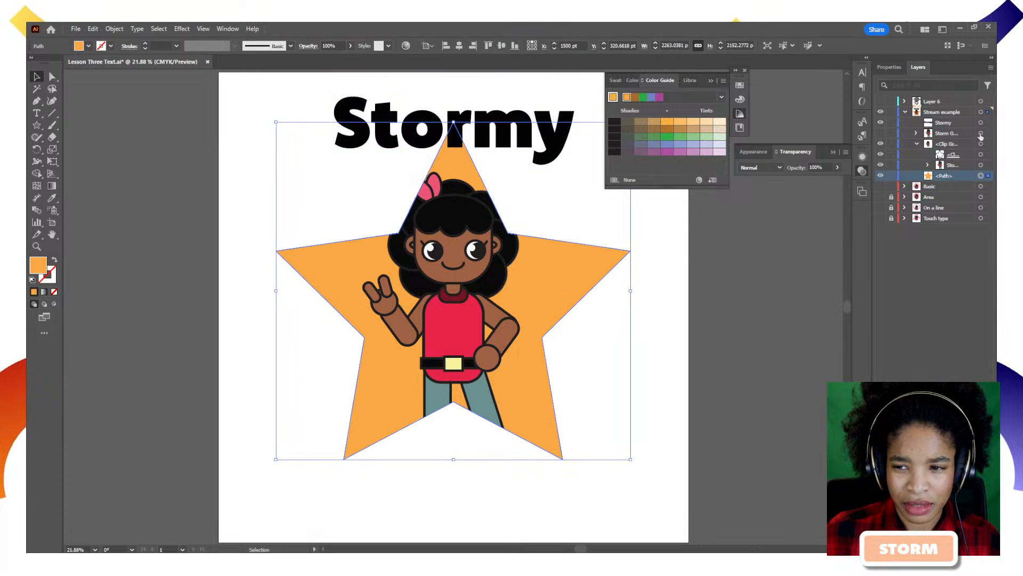
pyautogui.click(981, 112)
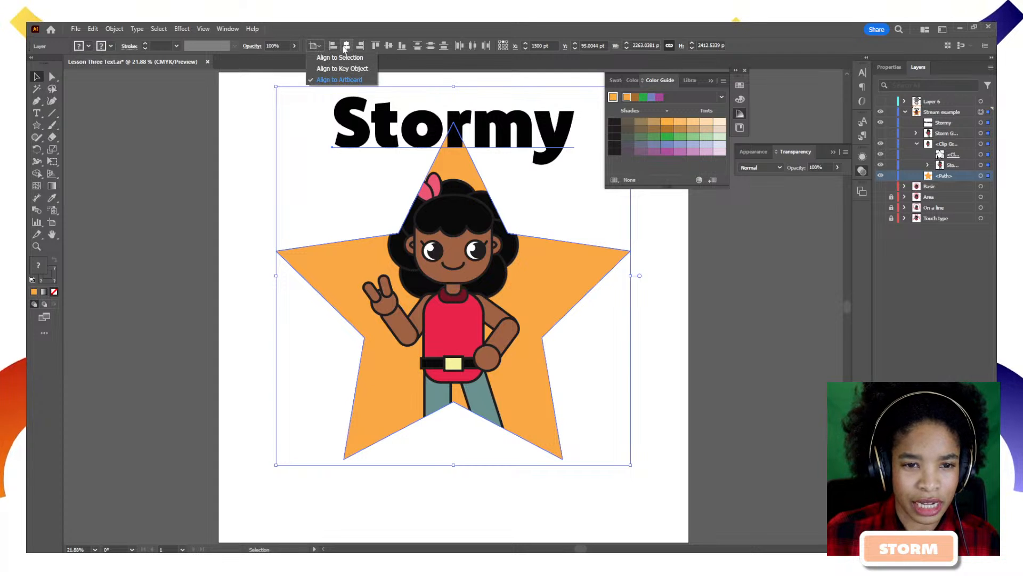
pyautogui.click(750, 263)
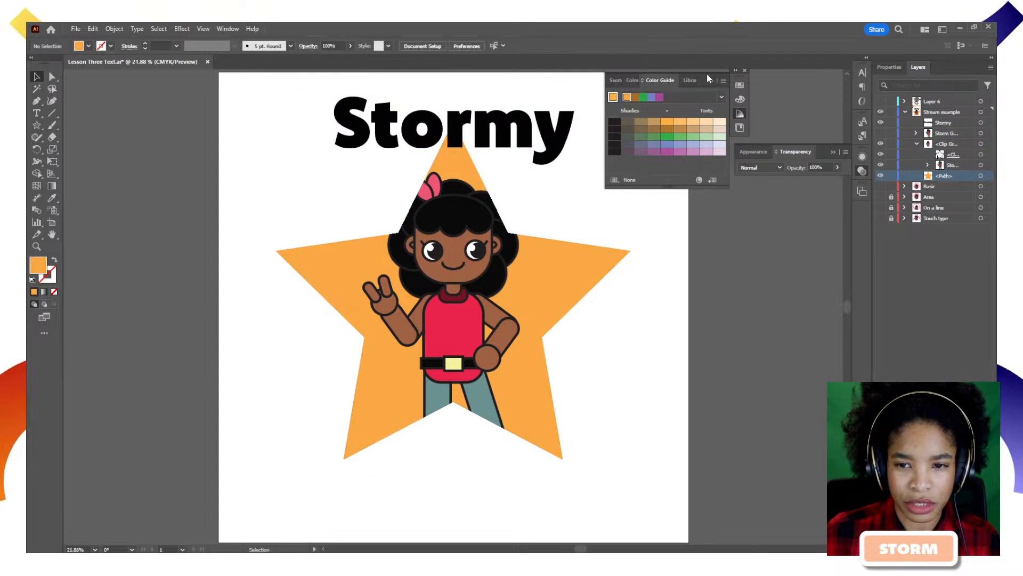
pyautogui.moveTo(711, 71); pyautogui.dragTo(801, 208)
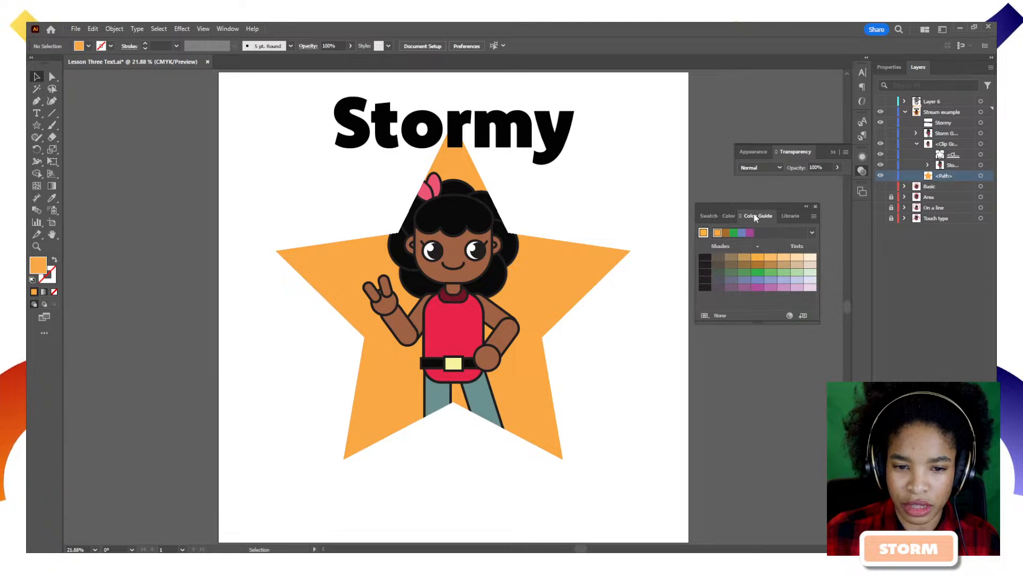
pyautogui.moveTo(502, 143); pyautogui.dragTo(482, 455)
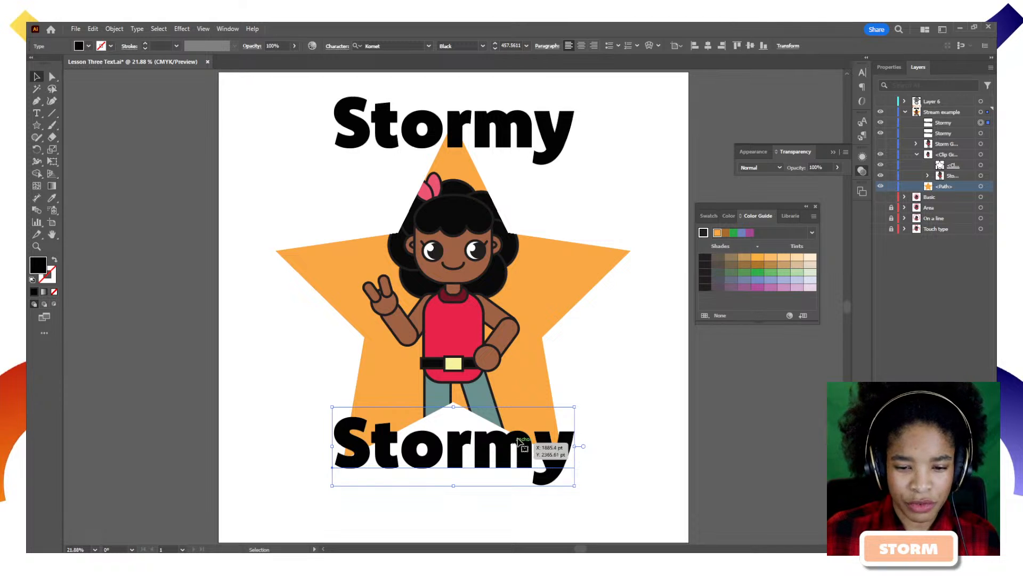
pyautogui.click(524, 136)
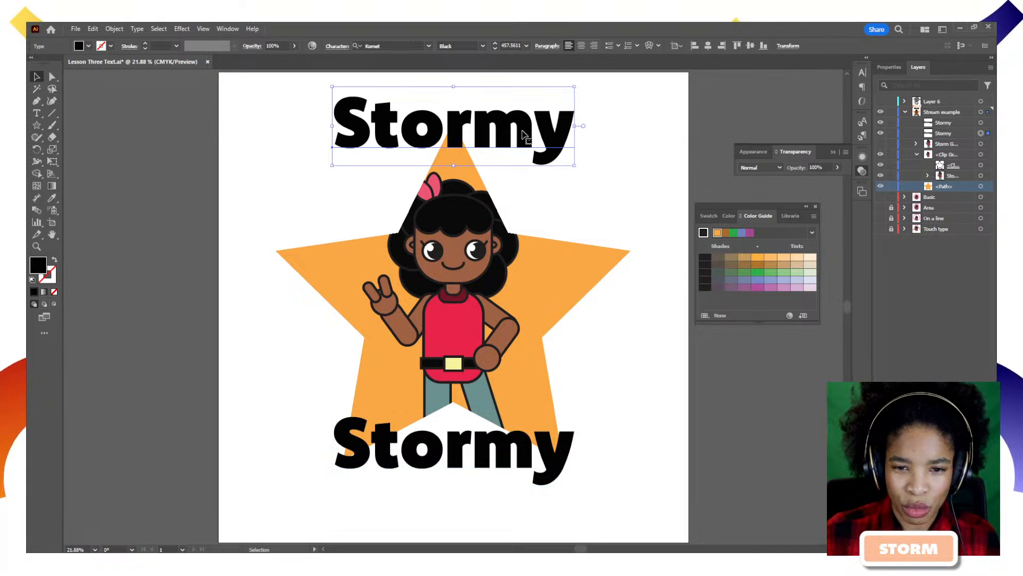
# Give the top Stormy text a pale peach tint from the Color Guide swatches.
pyautogui.click(796, 259)
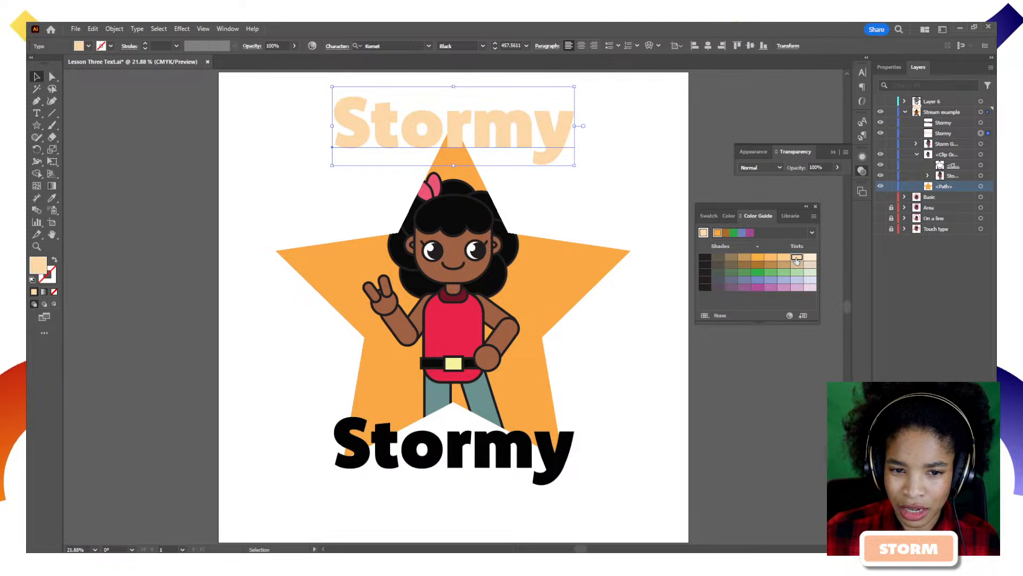
pyautogui.click(810, 258)
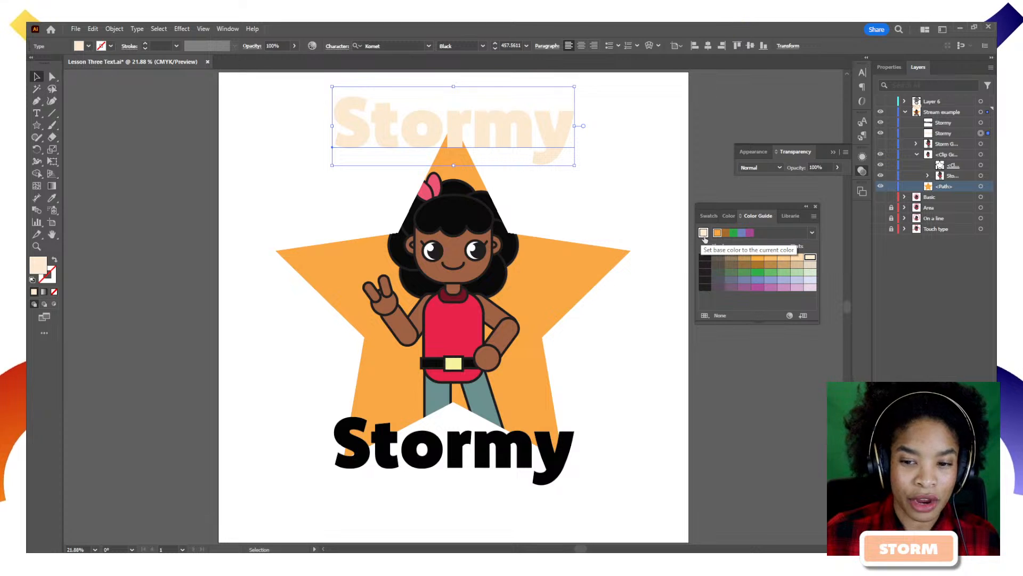
pyautogui.click(539, 283)
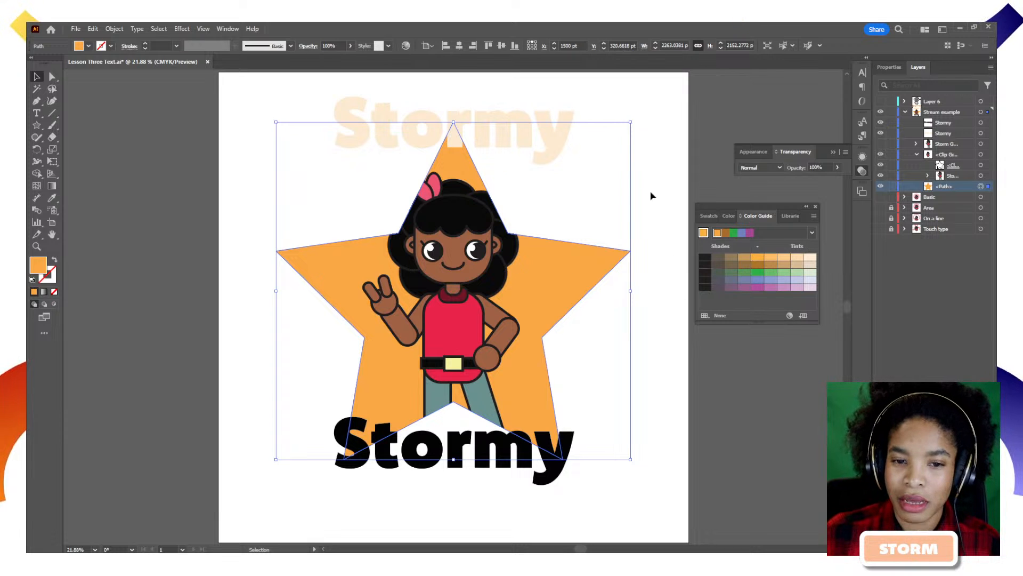
pyautogui.click(528, 456)
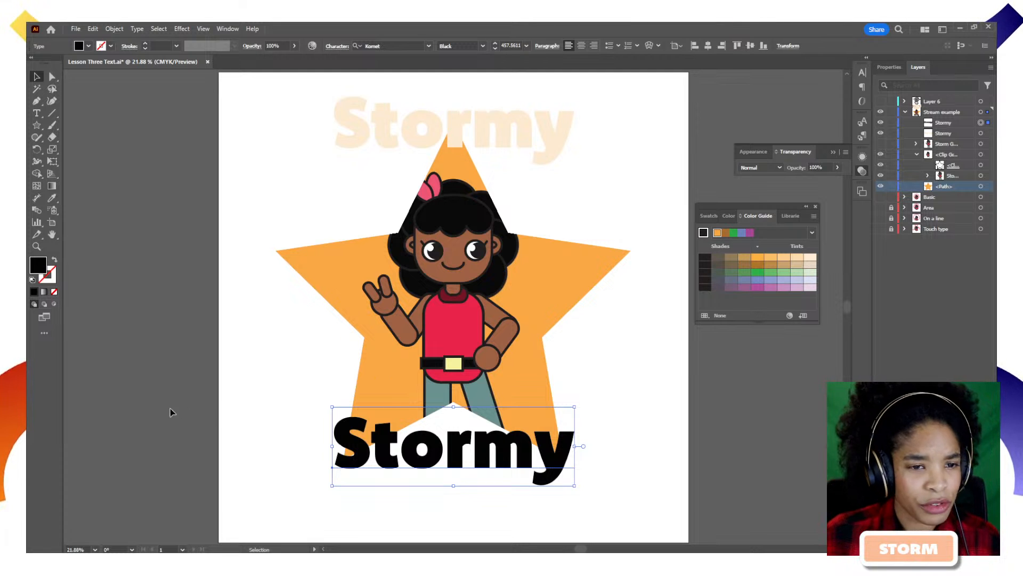
pyautogui.click(76, 28)
pyautogui.click(94, 39)
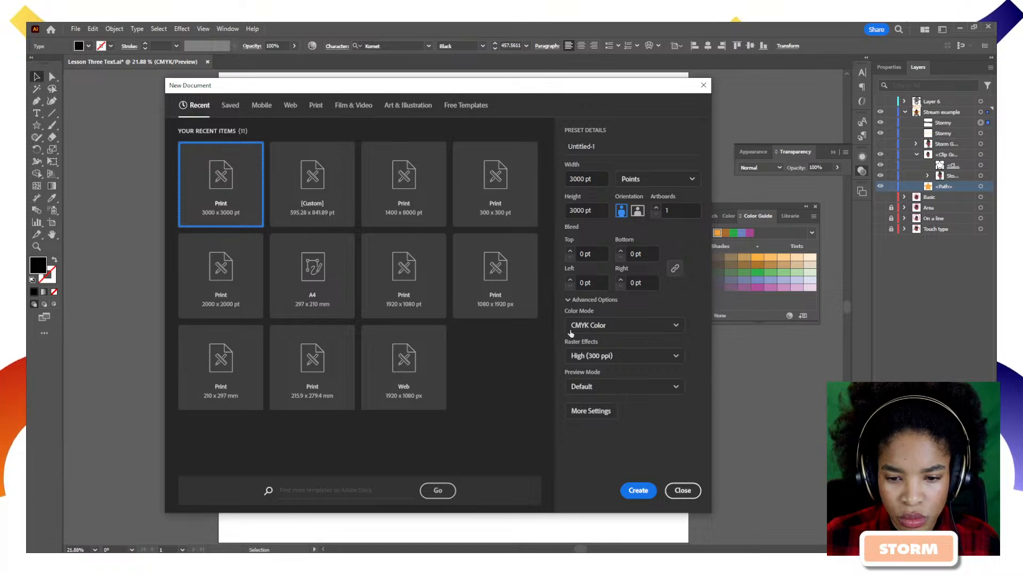
pyautogui.click(601, 417)
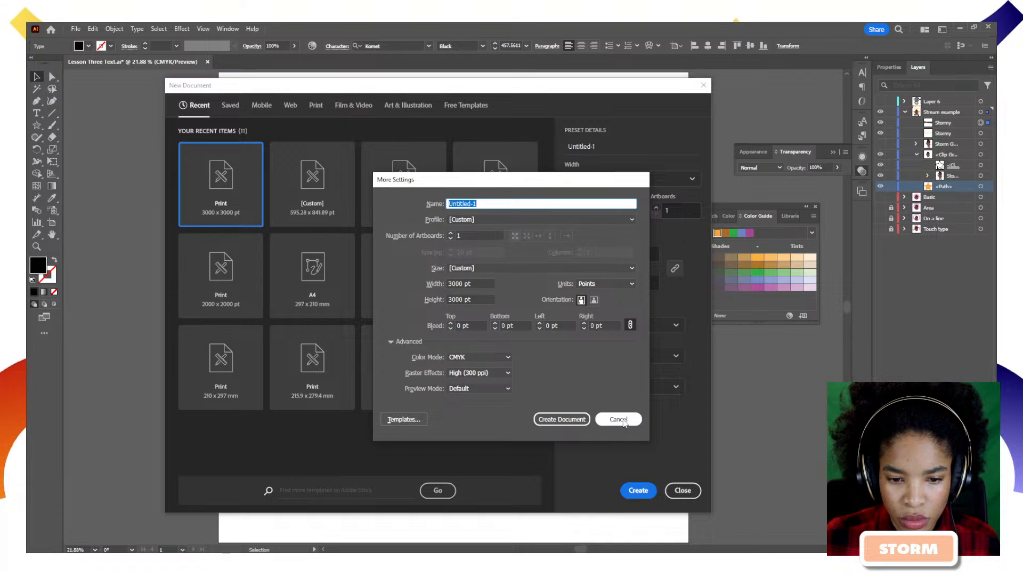
pyautogui.click(619, 419)
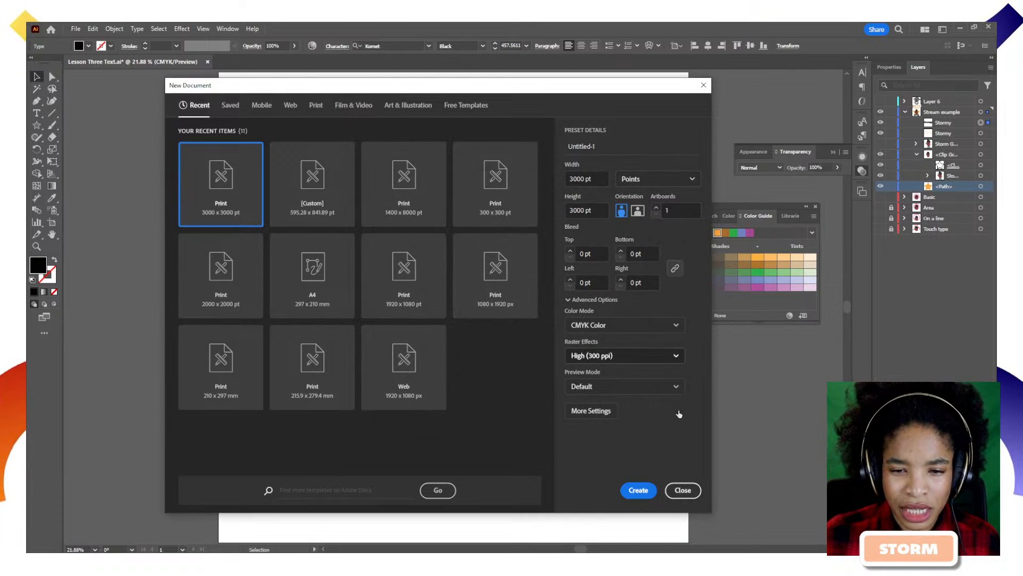
pyautogui.click(682, 490)
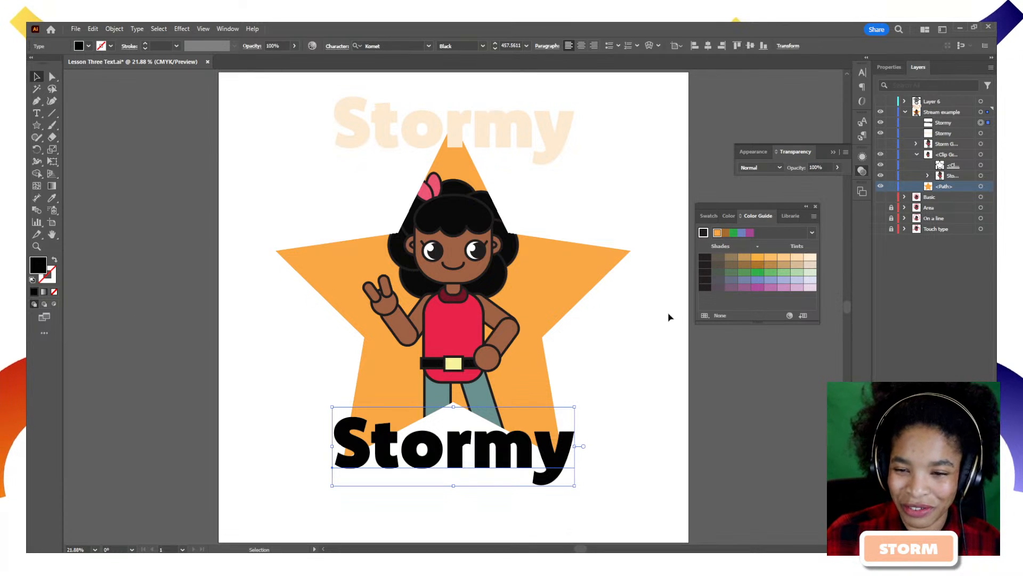
# Fill the bottom Stormy text with dark brown #754816.
pyautogui.click(755, 266)
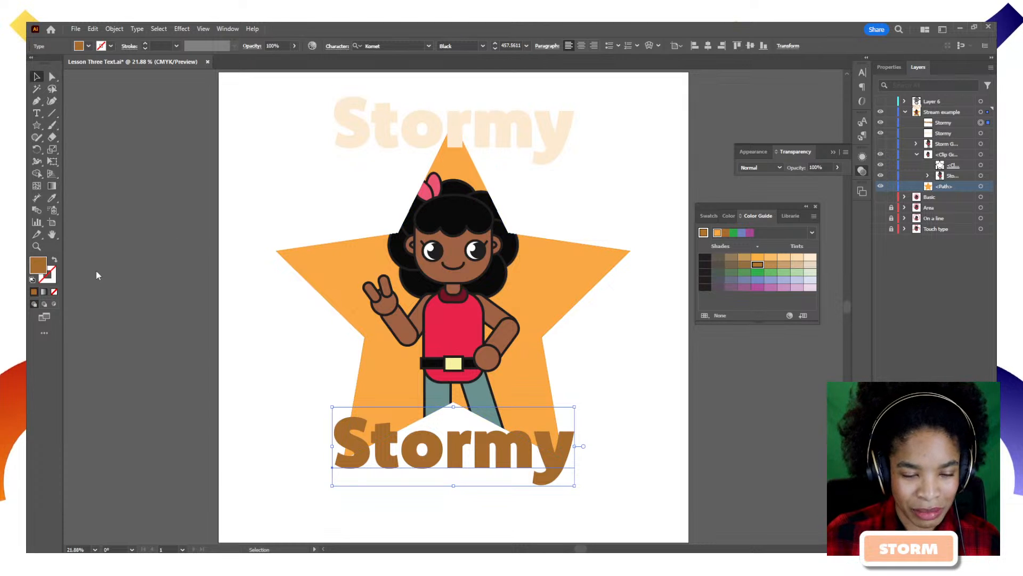
pyautogui.doubleClick(37, 265)
pyautogui.moveTo(171, 378); pyautogui.dragTo(182, 384)
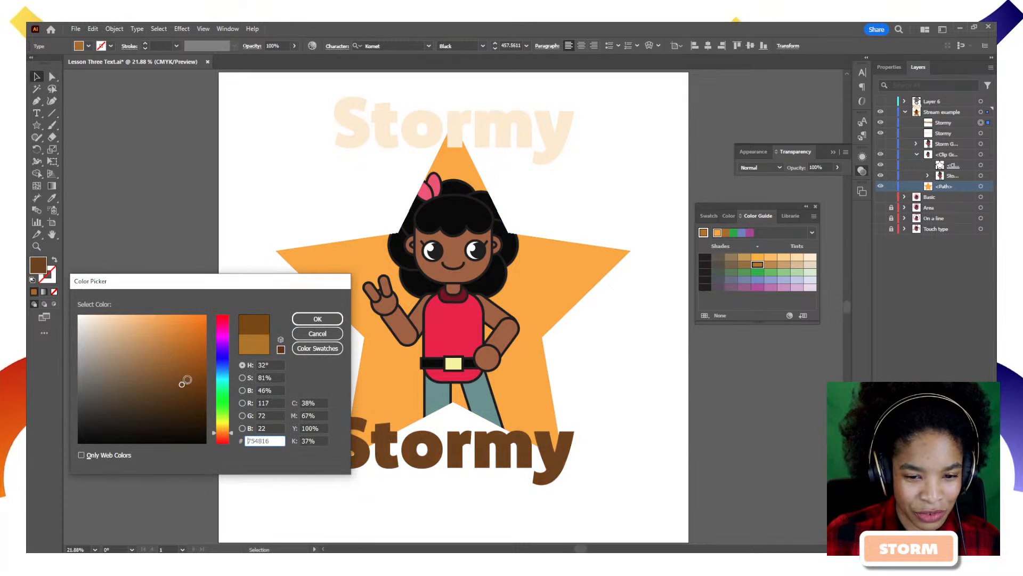
pyautogui.click(318, 318)
# Blend the pale top and brown bottom Stormy texts with Object > Blend > Make.
pyautogui.click(491, 137)
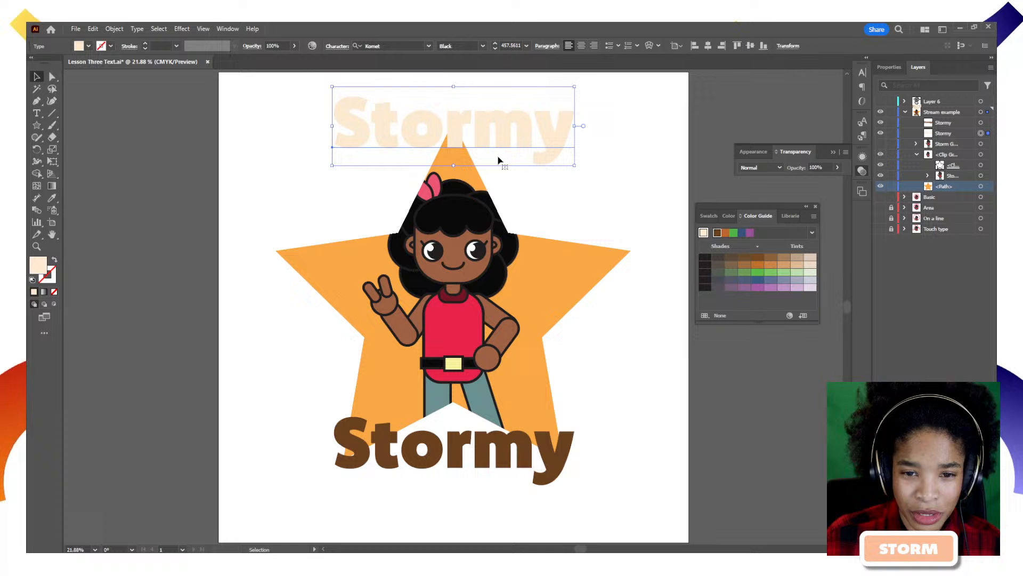
pyautogui.keyDown('shift'); pyautogui.click(525, 454); pyautogui.keyUp('shift')
pyautogui.click(116, 29)
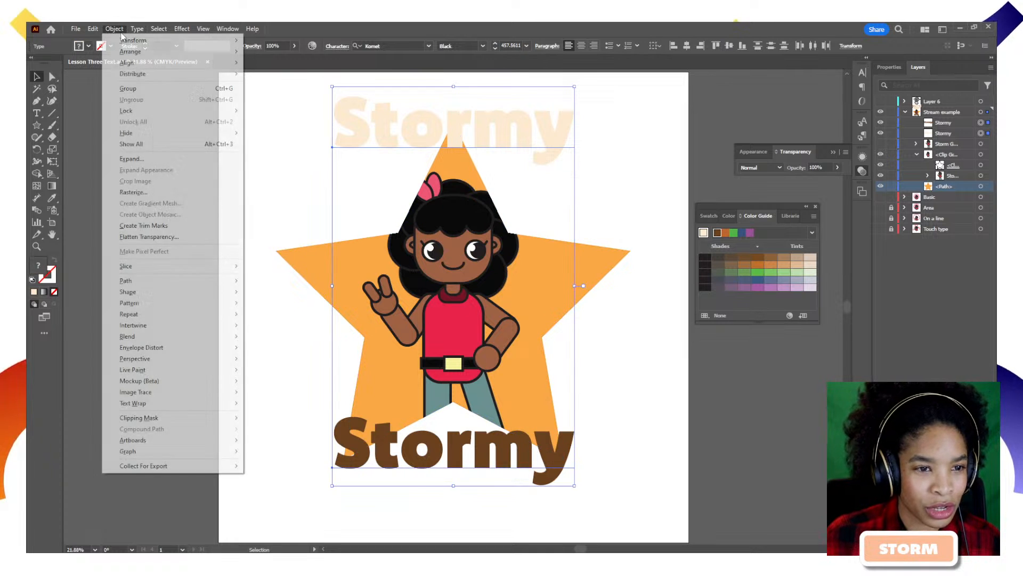
pyautogui.moveTo(201, 341)
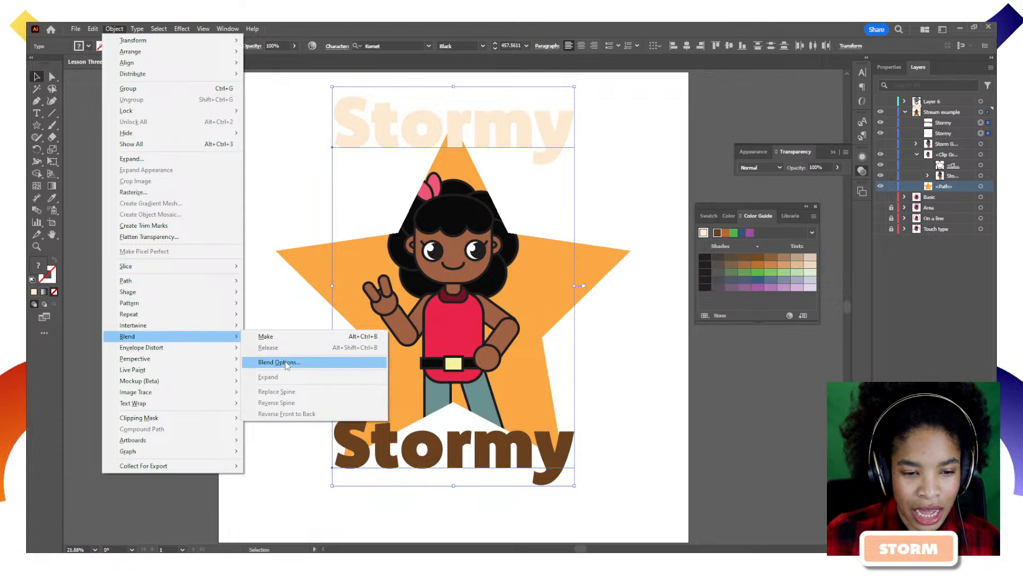
pyautogui.click(289, 339)
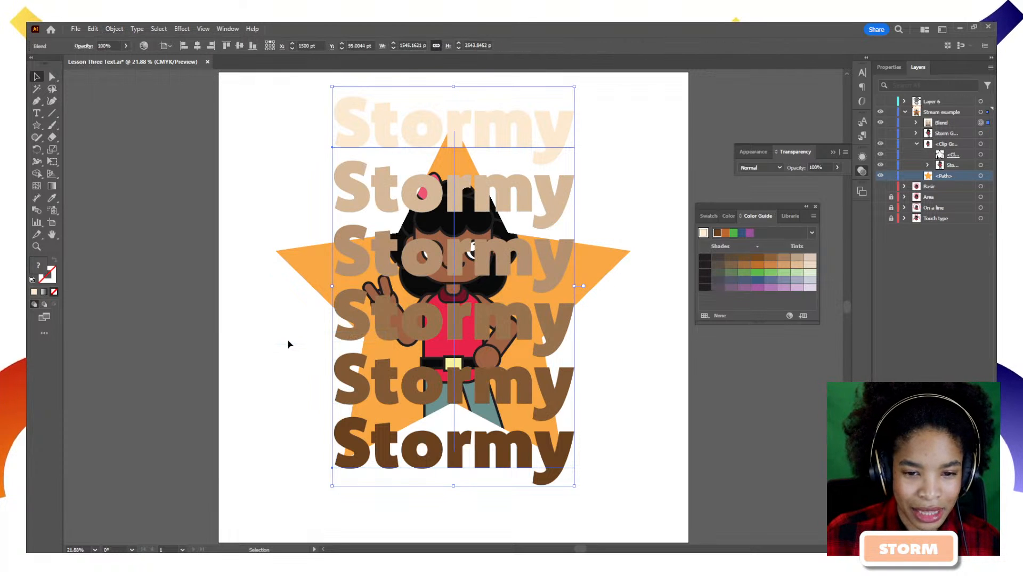
# Check the blend in Outline view, hide the Basic layer, show Stream example, and select the blend.
pyautogui.click(205, 296)
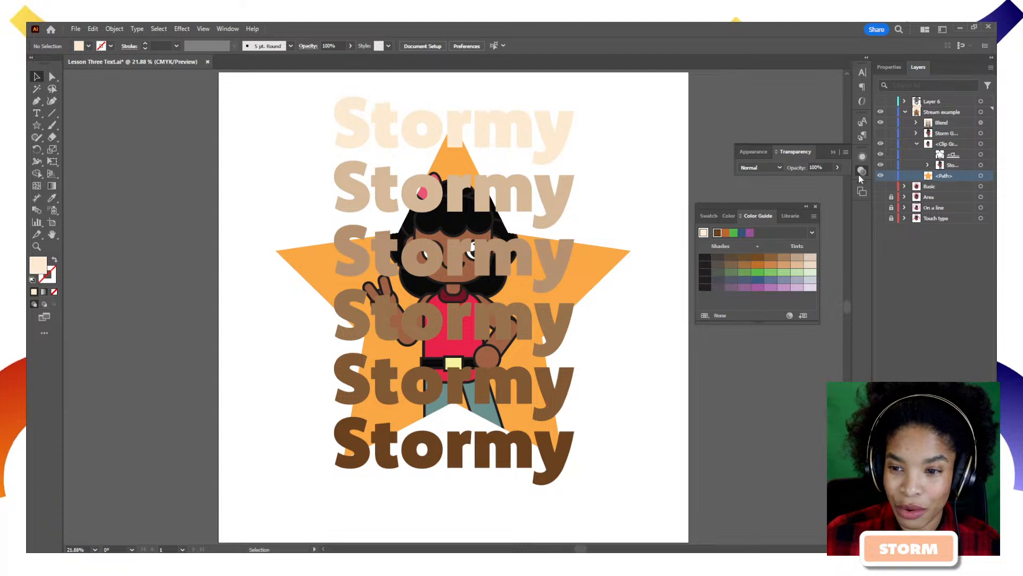
pyautogui.hotkey('ctrl', 'y')
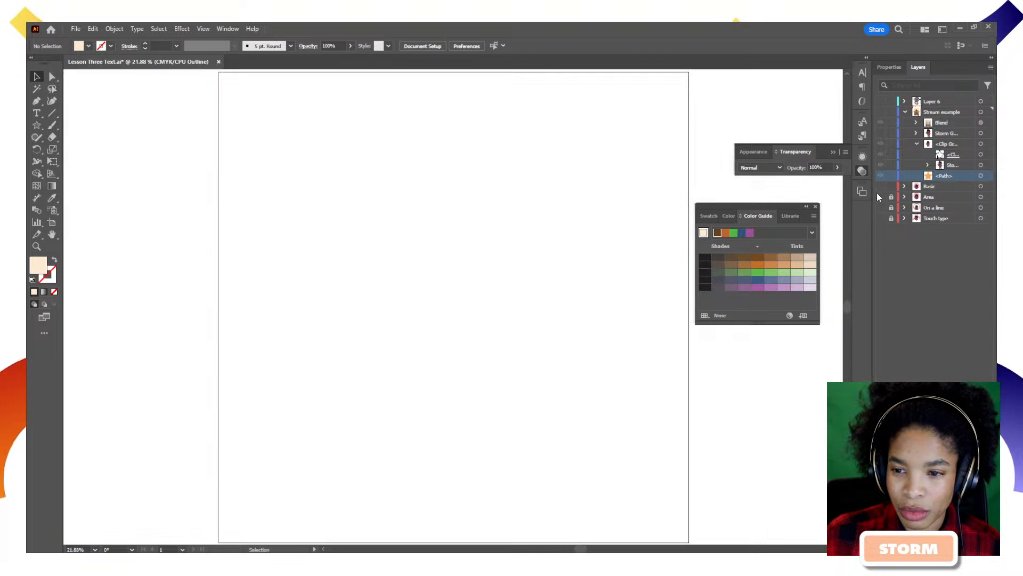
pyautogui.hotkey('ctrl', 'y')
pyautogui.click(881, 187)
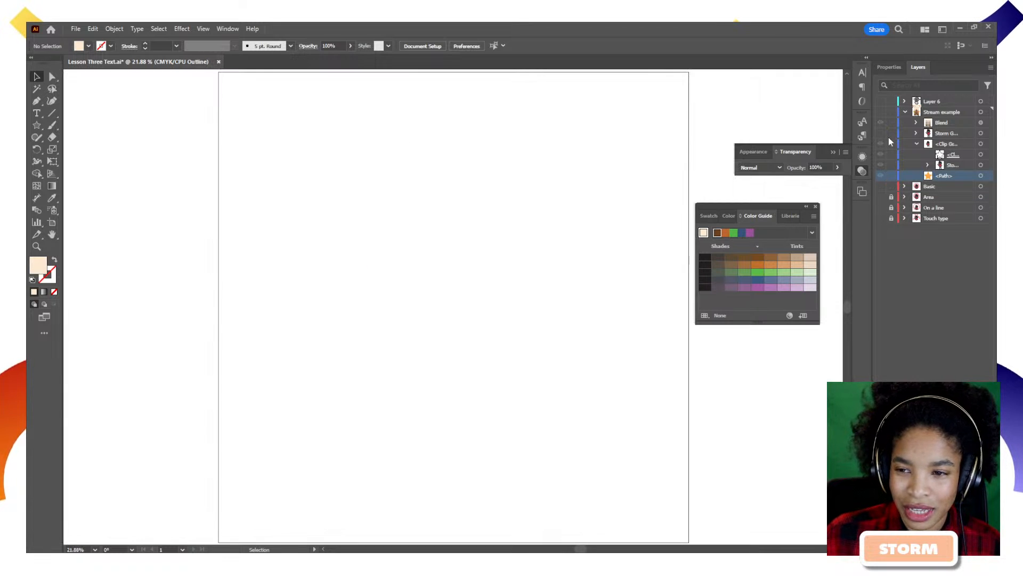
pyautogui.click(880, 112)
pyautogui.click(502, 134)
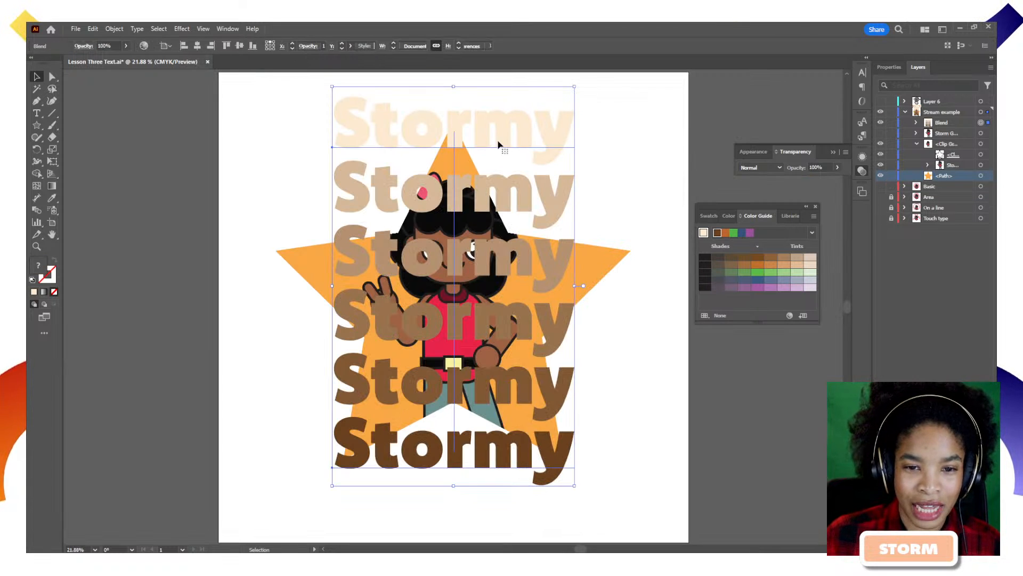
pyautogui.click(115, 29)
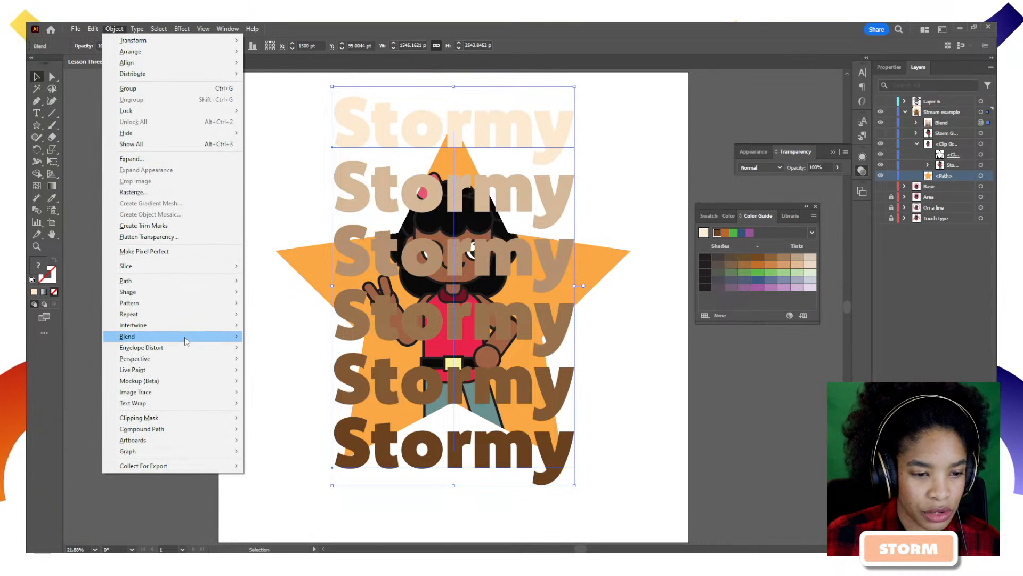
# Change the Stormy blend's spacing to Specified Steps in Blend Options.
pyautogui.moveTo(197, 337)
pyautogui.click(291, 360)
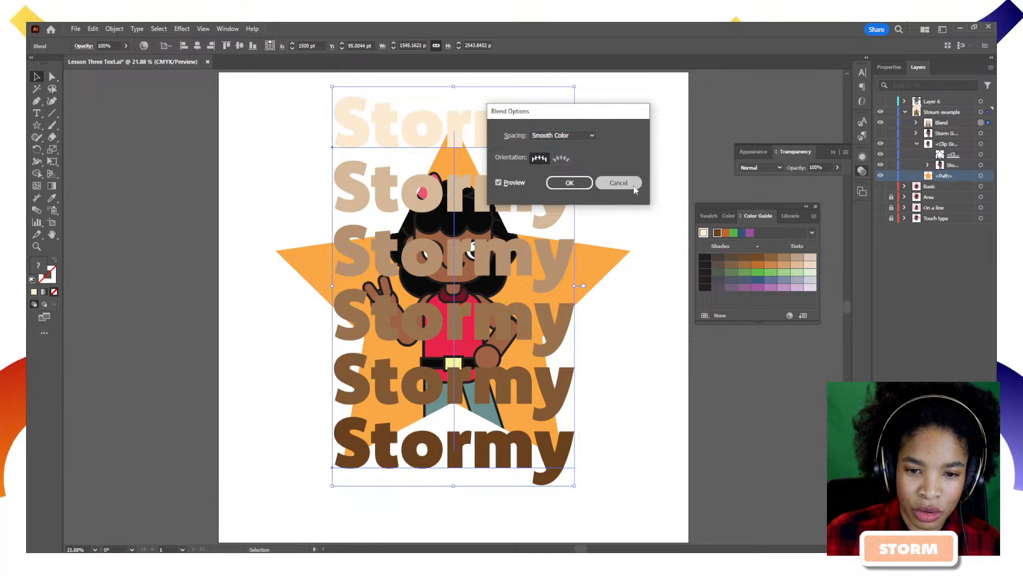
pyautogui.click(619, 183)
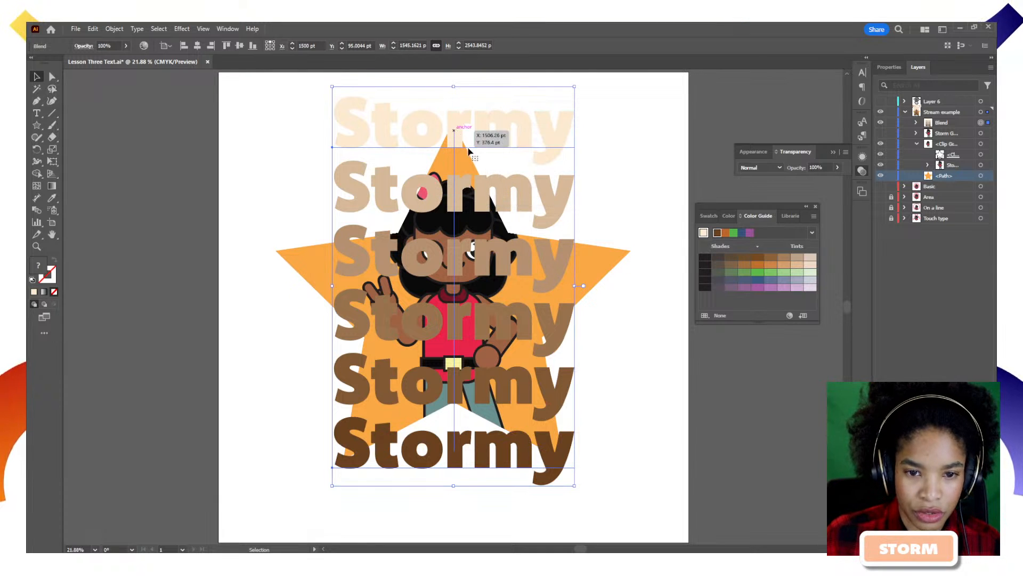
pyautogui.click(664, 180)
pyautogui.click(447, 137)
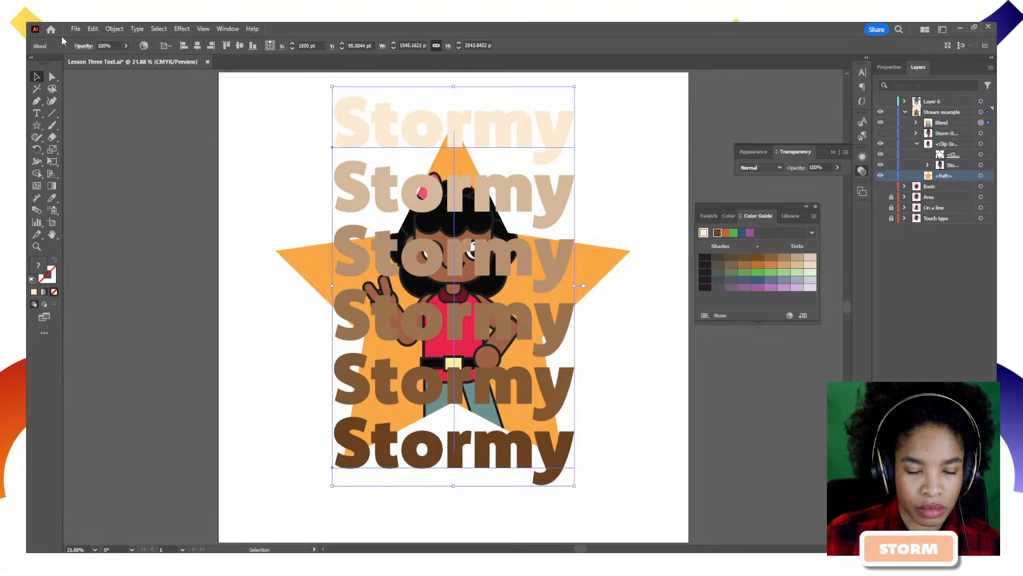
pyautogui.click(113, 29)
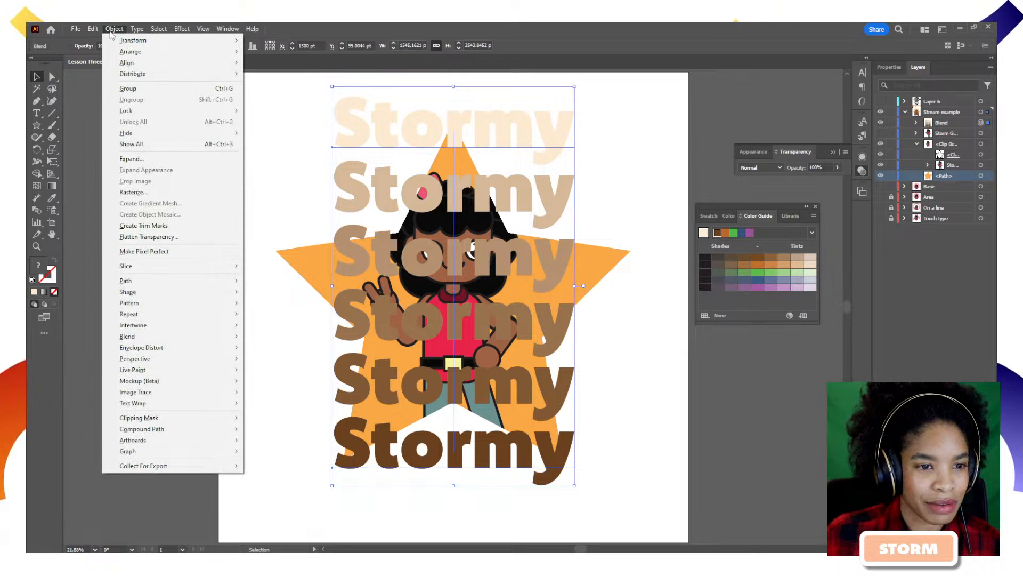
pyautogui.moveTo(227, 328)
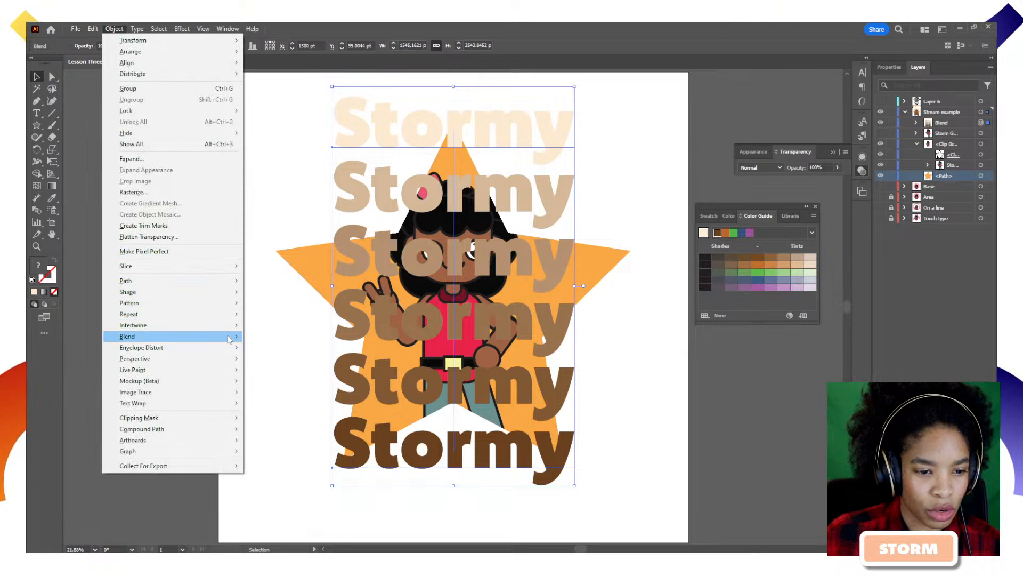
pyautogui.click(282, 363)
pyautogui.click(564, 136)
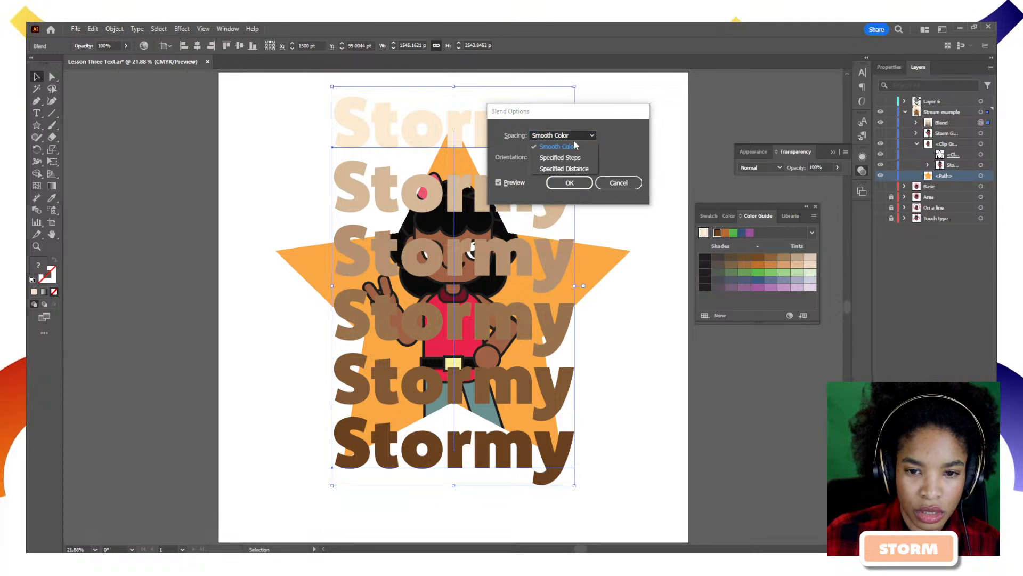
pyautogui.click(565, 151)
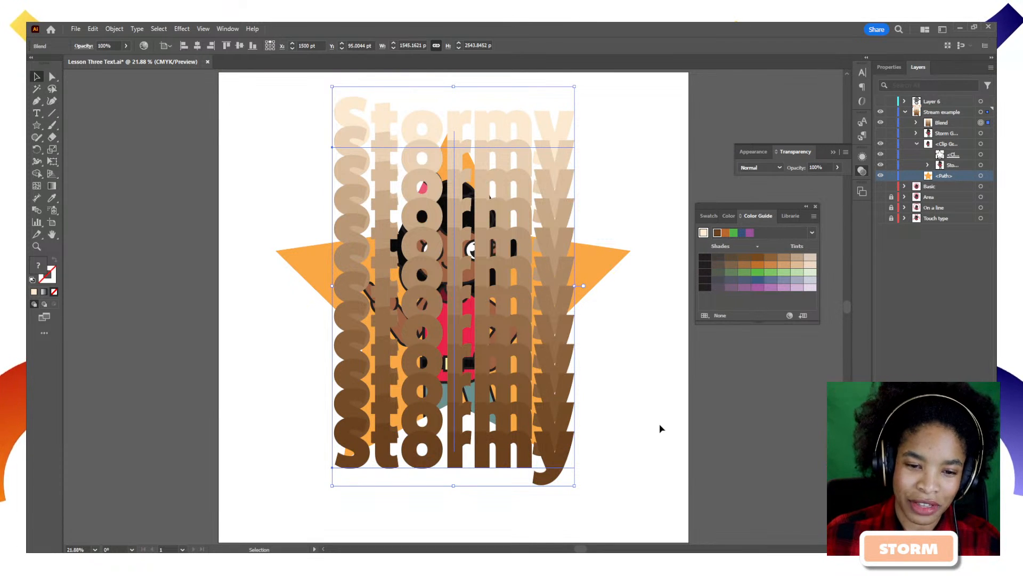
# Isolate the Stormy blend, drag its top word diagonally as a trial, then undo the move.
pyautogui.doubleClick(469, 137)
pyautogui.click(457, 136)
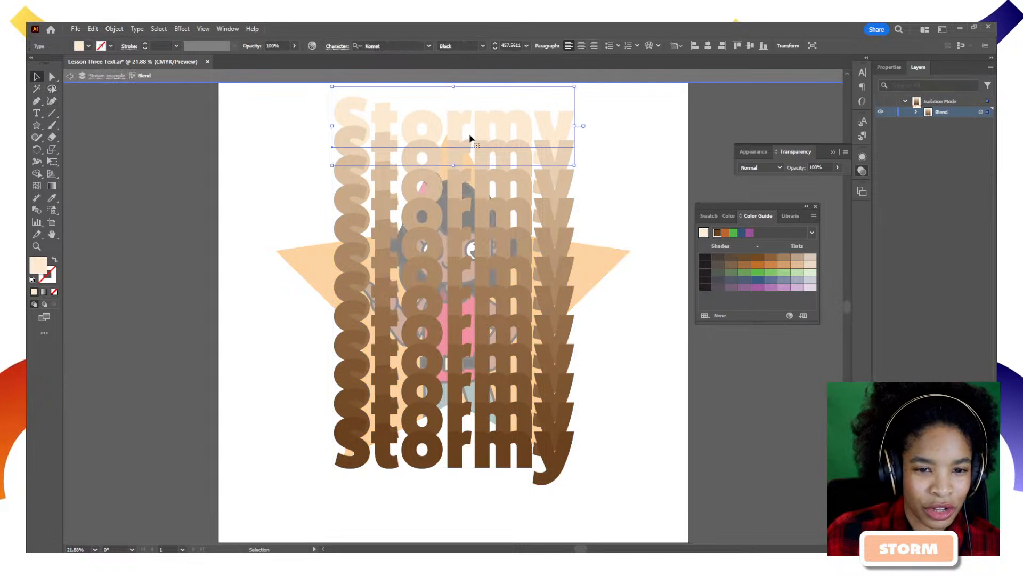
pyautogui.moveTo(471, 137); pyautogui.dragTo(524, 170)
pyautogui.hotkey('ctrl', 'z')
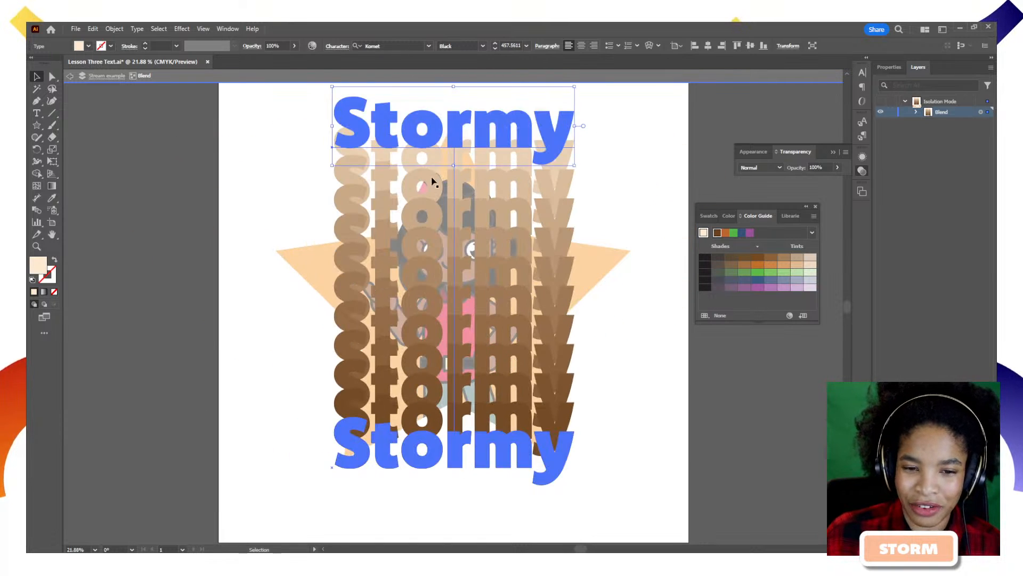
# Exit isolation, select the whole Stormy blend, and apply Object > Blend > Release.
pyautogui.click(70, 76)
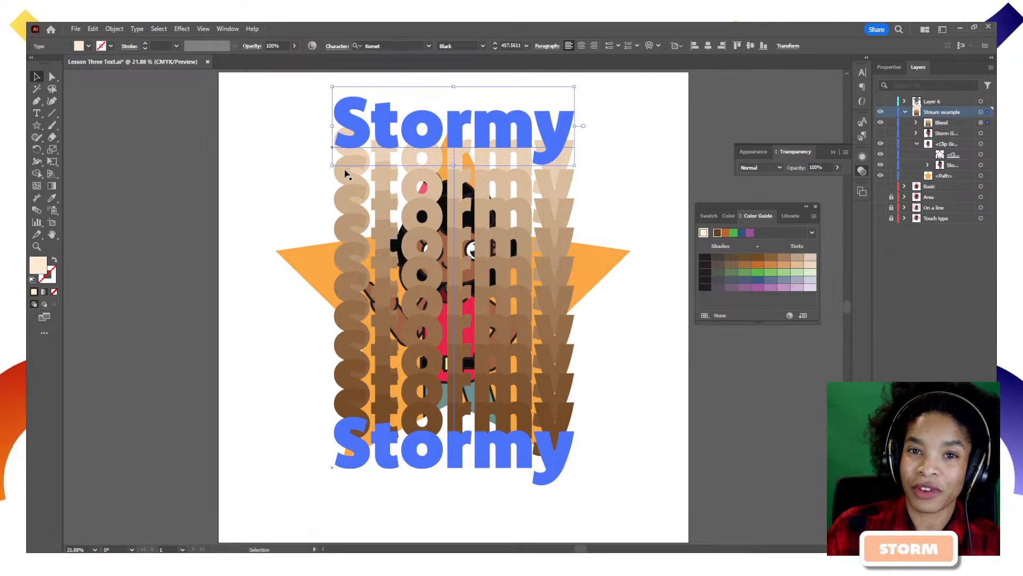
pyautogui.click(615, 136)
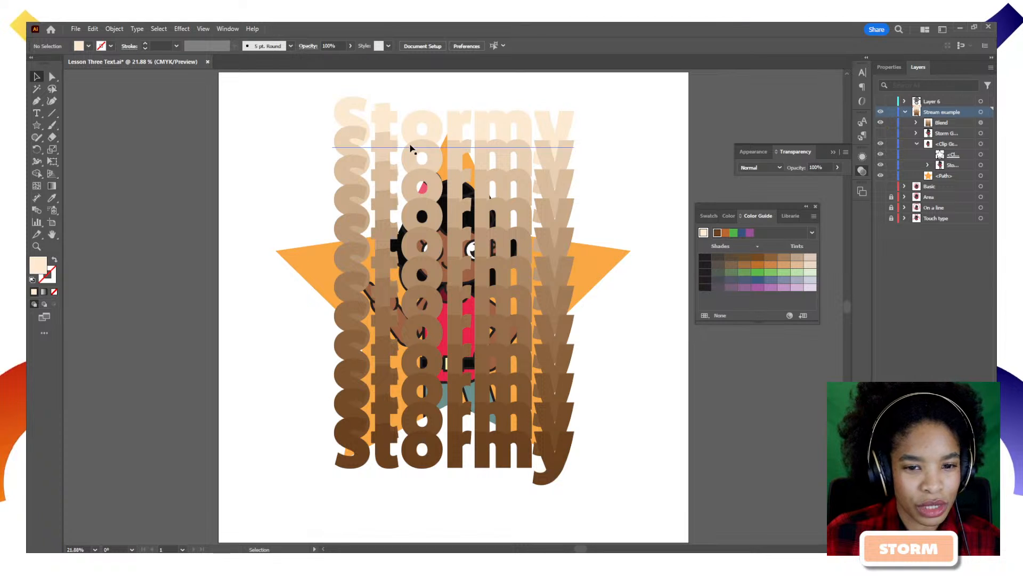
pyautogui.click(435, 144)
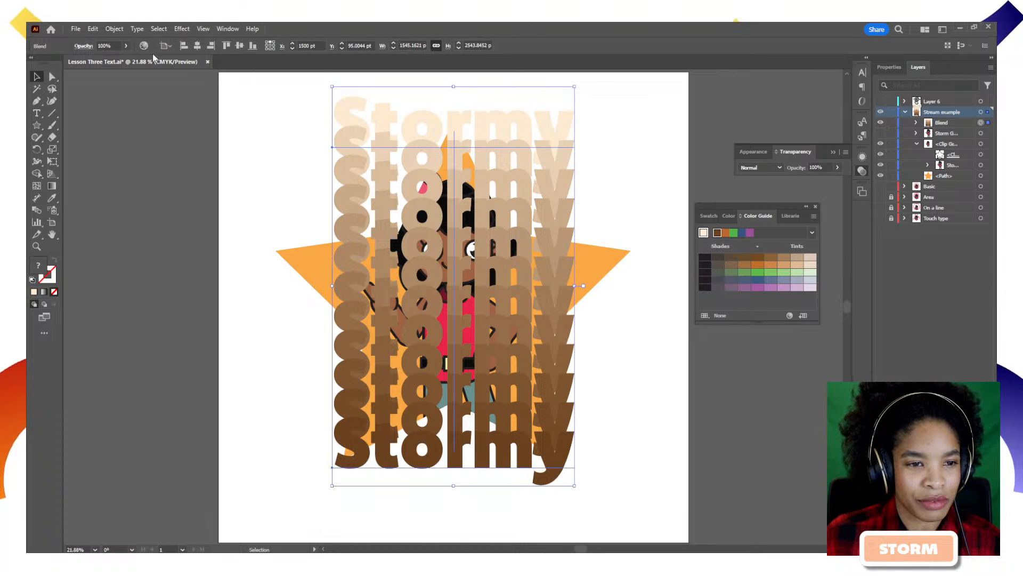
pyautogui.click(114, 29)
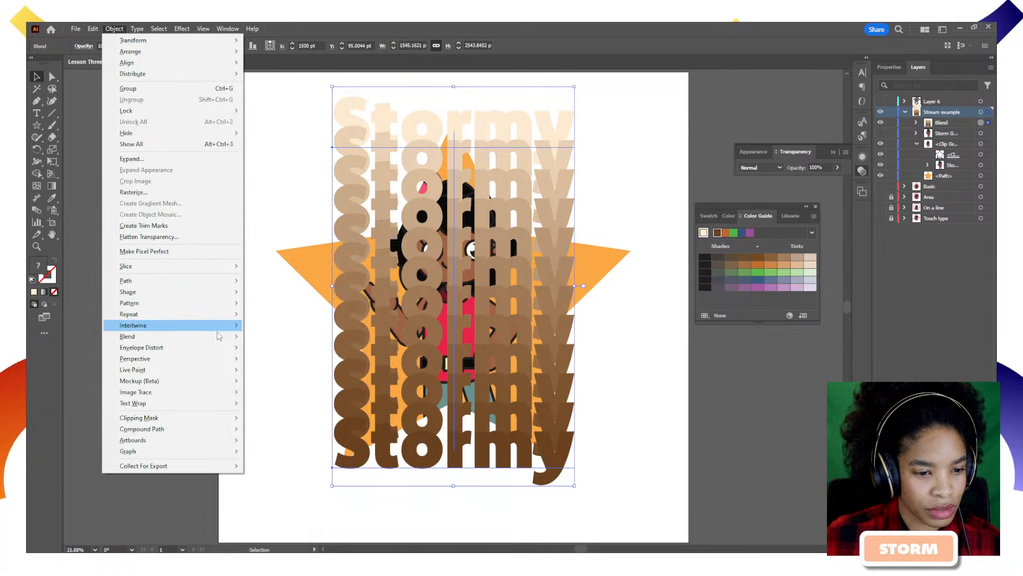
pyautogui.moveTo(221, 336)
pyautogui.click(267, 346)
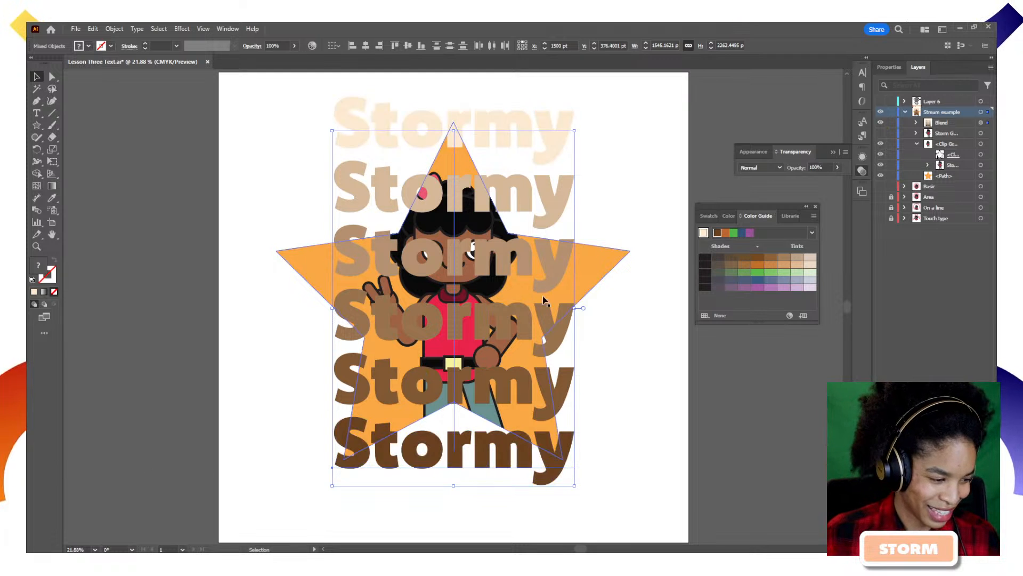
# Duplicate the orange star to the top of Layers and clip the Stormy blend inside it.
pyautogui.click(620, 321)
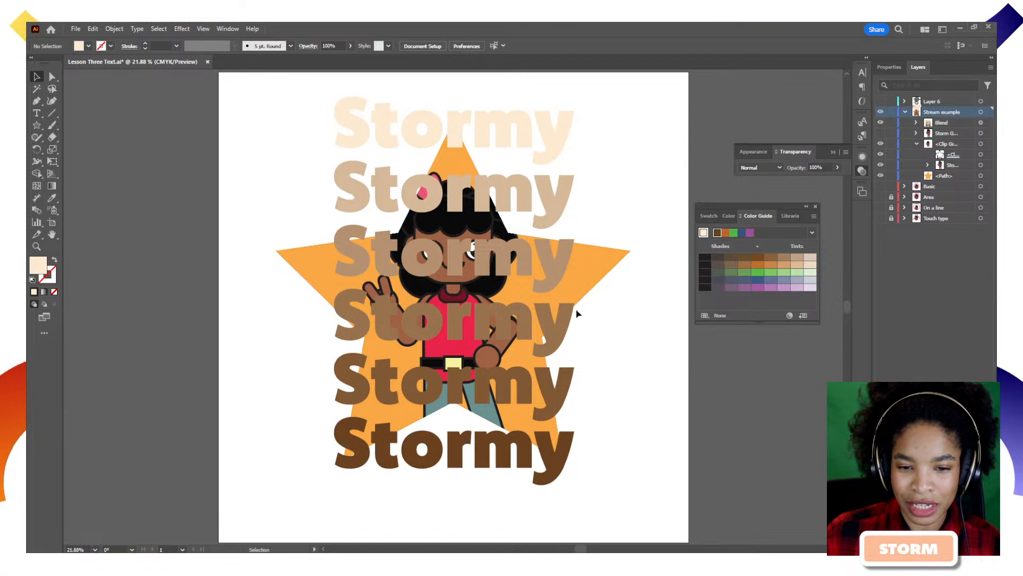
pyautogui.moveTo(955, 176); pyautogui.dragTo(956, 116)
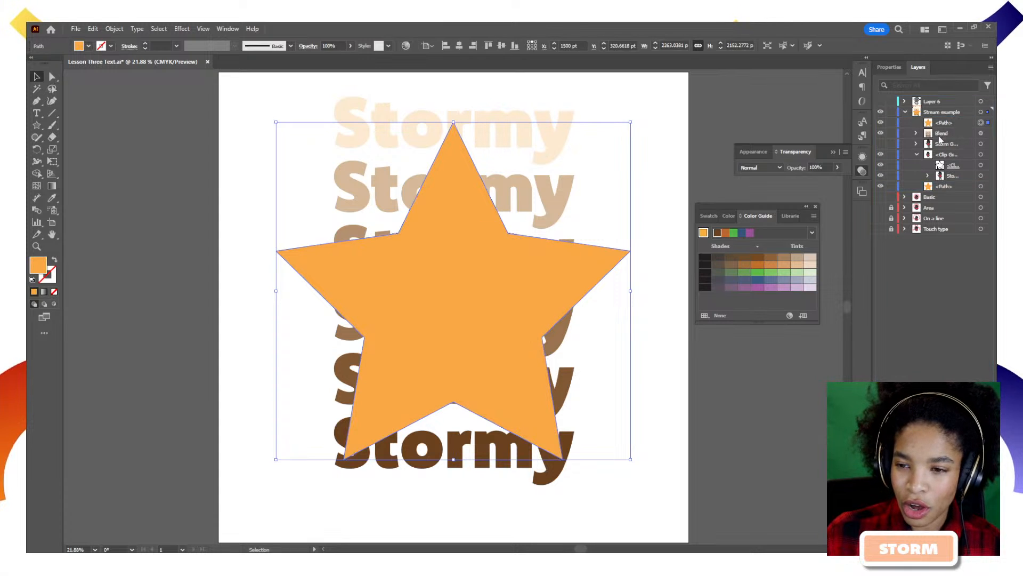
pyautogui.keyDown('shift'); pyautogui.click(982, 134); pyautogui.keyUp('shift')
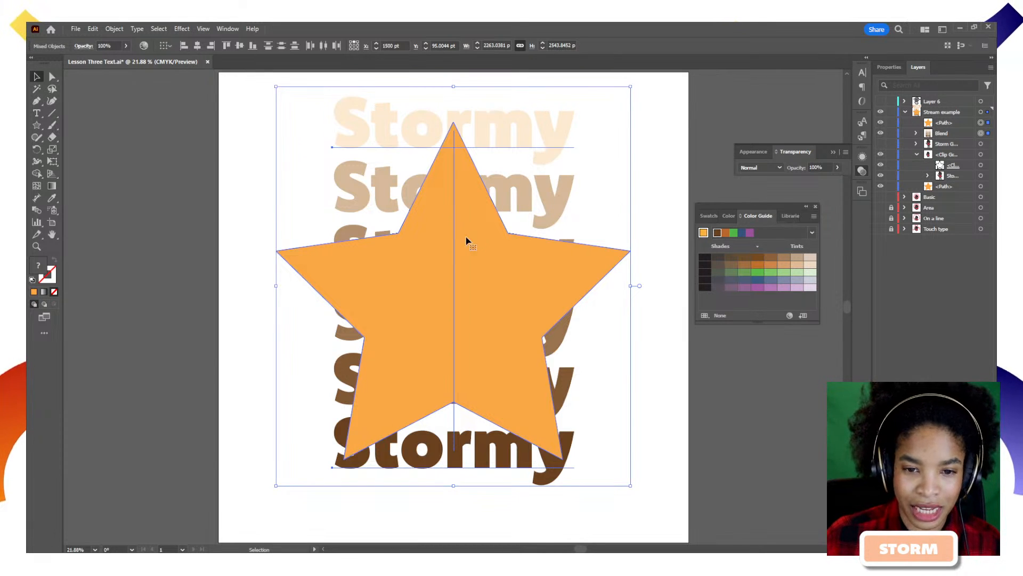
pyautogui.rightClick(462, 206)
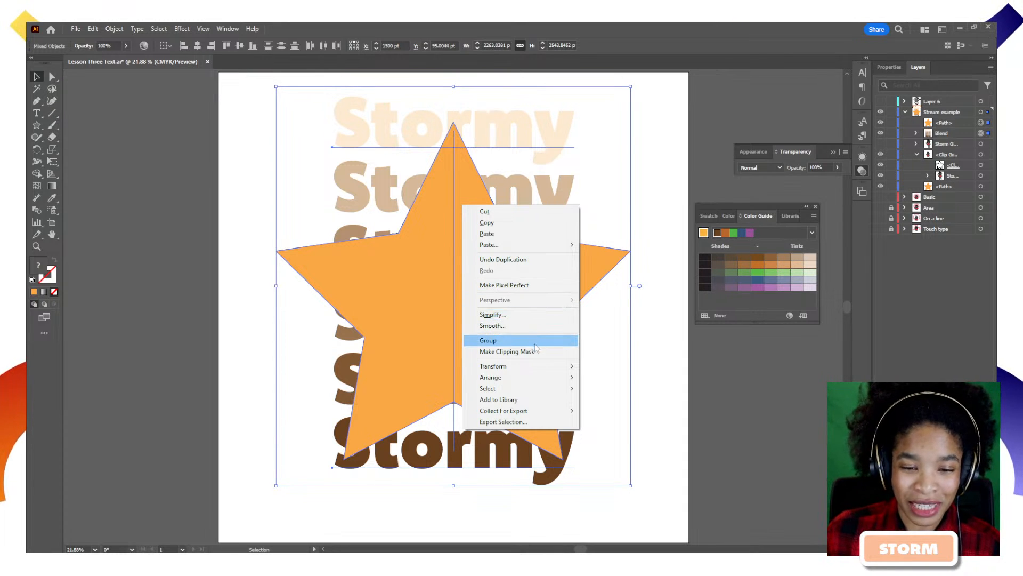
pyautogui.click(520, 353)
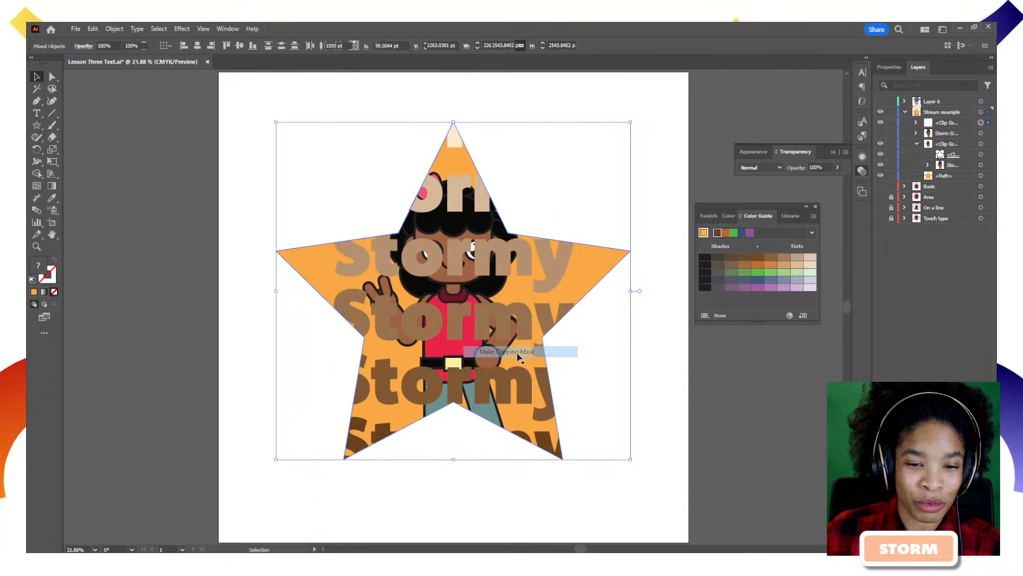
# Move the Stormy clip group behind the character in Layers, undoing one misplaced drop.
pyautogui.click(689, 415)
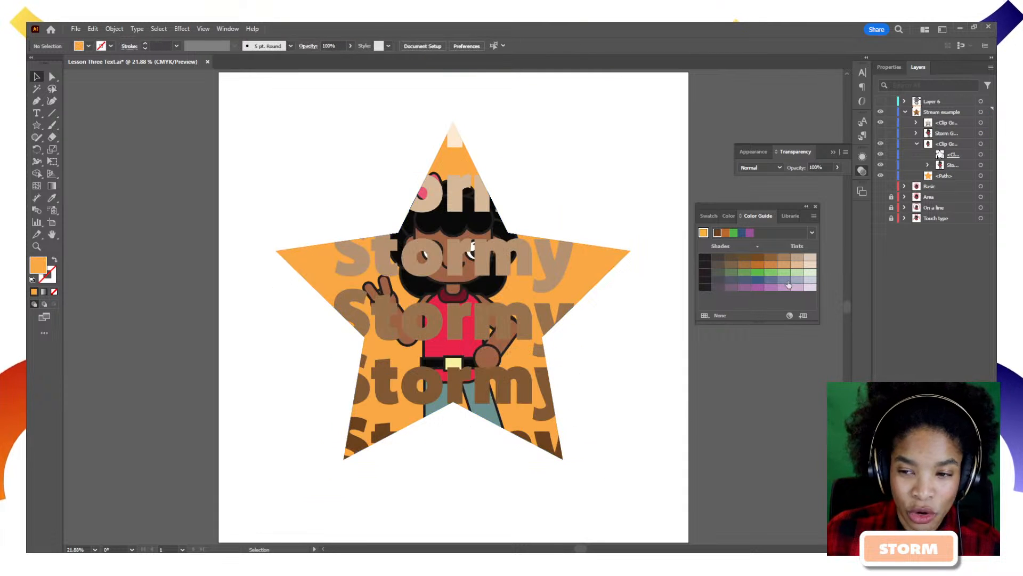
pyautogui.moveTo(952, 122); pyautogui.dragTo(957, 153)
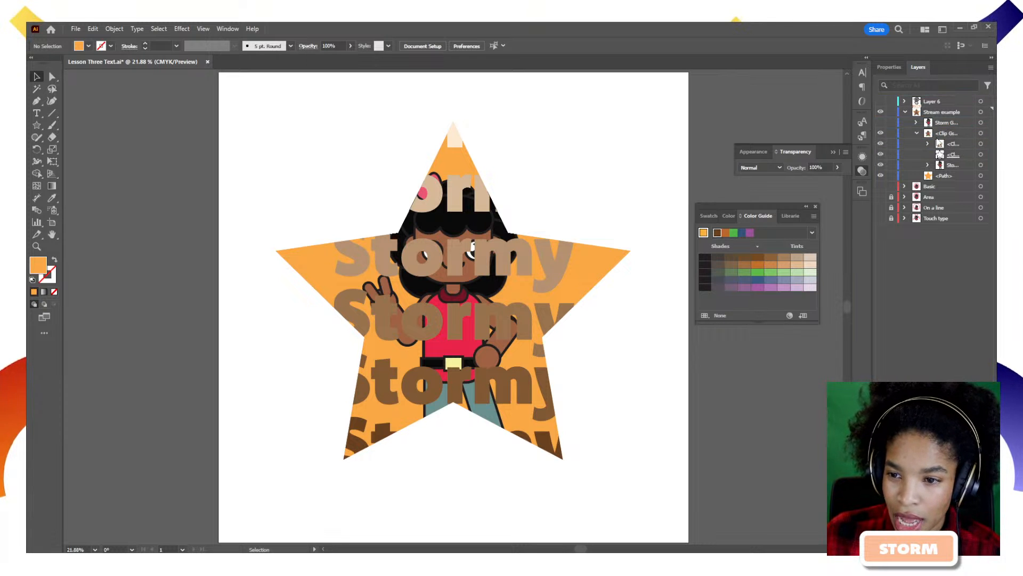
pyautogui.hotkey('ctrl', 'z')
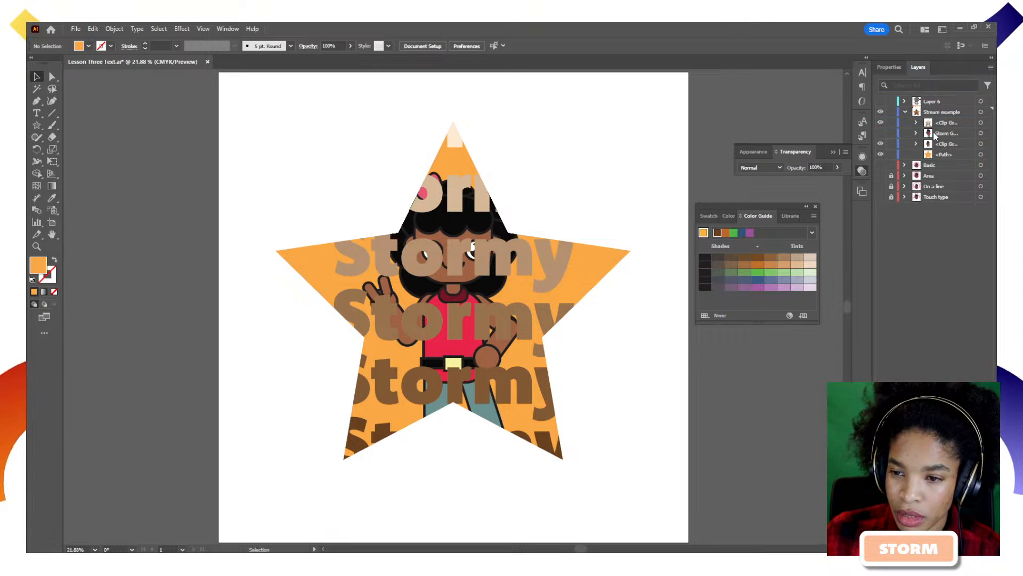
pyautogui.moveTo(942, 123); pyautogui.dragTo(946, 151)
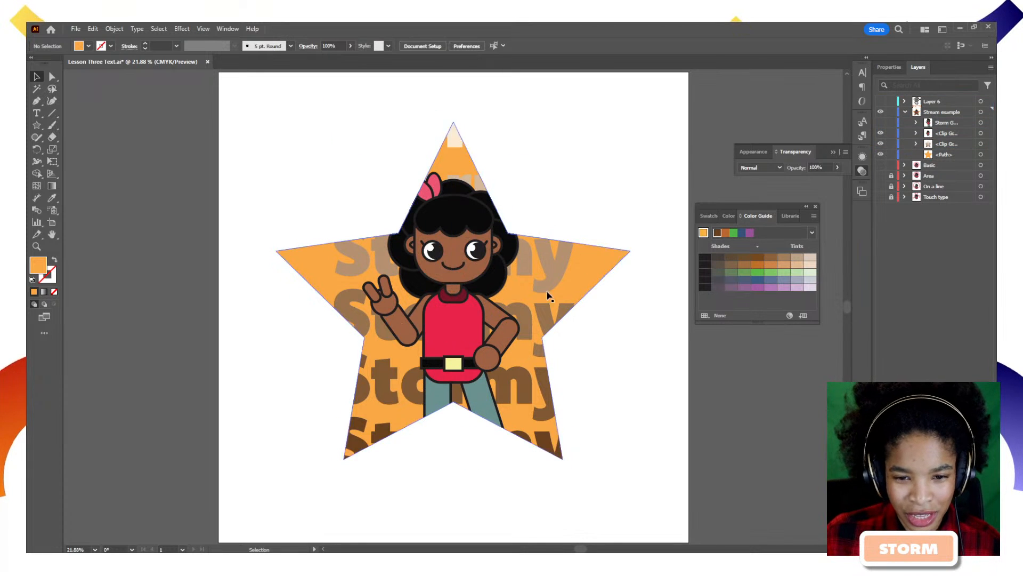
# Select the Stormy blend inside the clip group and scale it up from its corner.
pyautogui.click(542, 276)
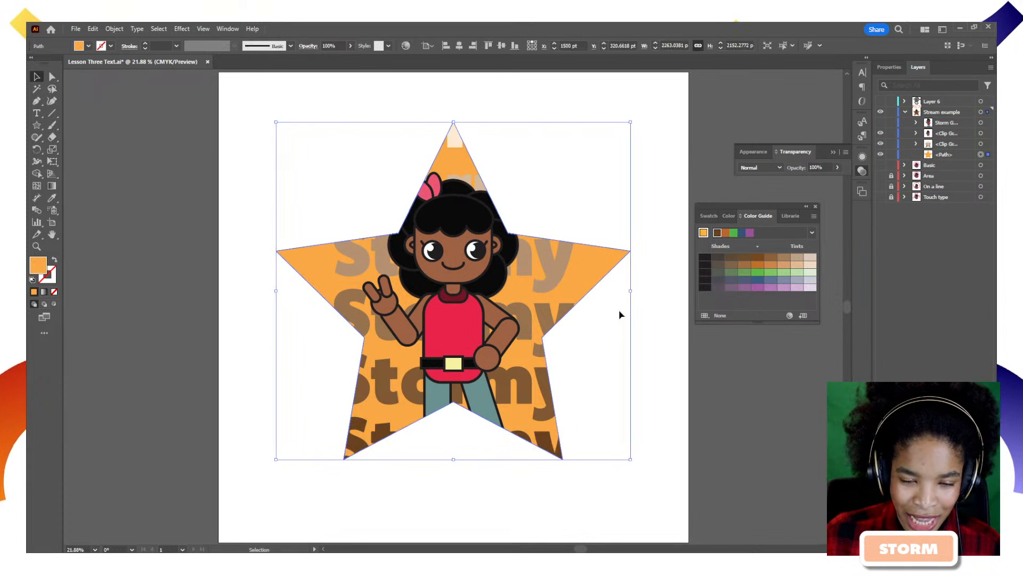
pyautogui.click(982, 145)
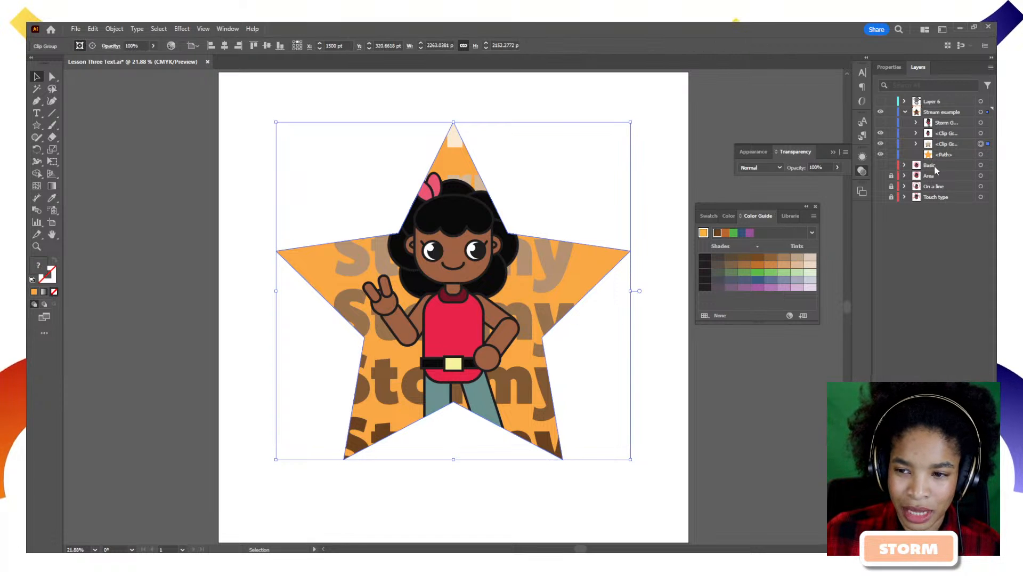
pyautogui.click(916, 144)
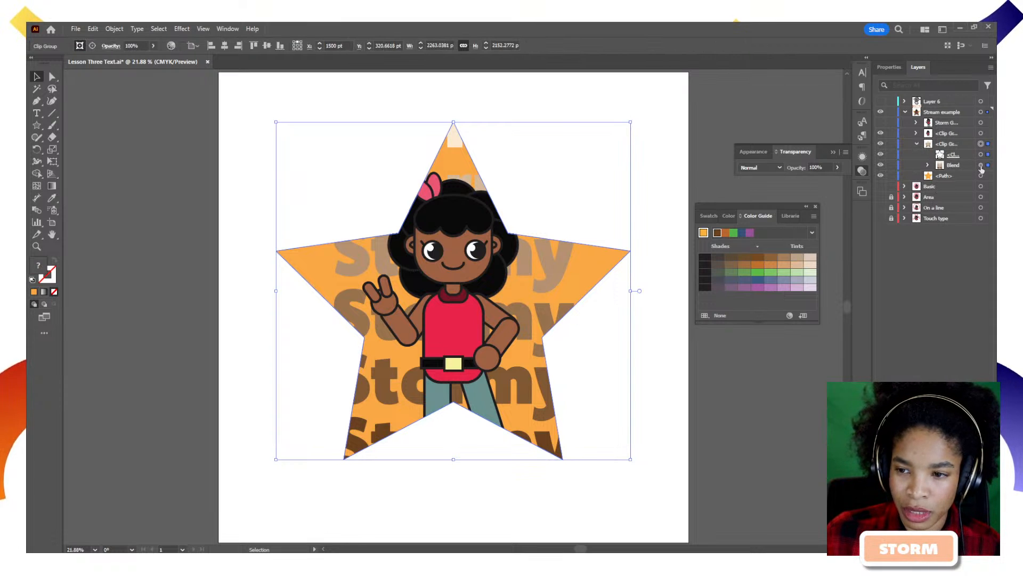
pyautogui.click(982, 166)
pyautogui.moveTo(574, 86); pyautogui.dragTo(631, 101)
# Undo the blend enlargement and the layer reorder so the text clip group is back on top.
pyautogui.press('space')
pyautogui.moveTo(632, 364); pyautogui.dragTo(633, 128)
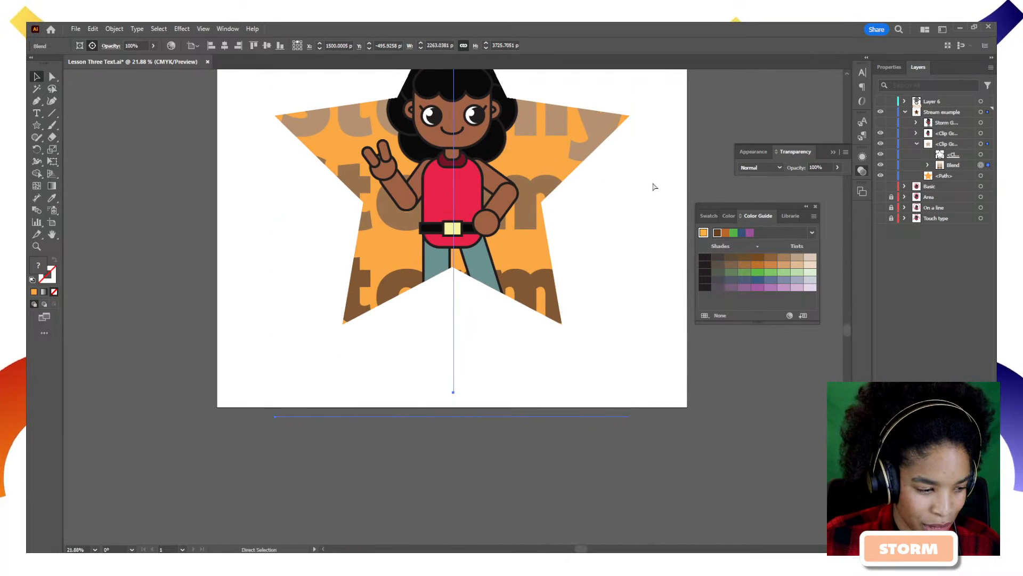
pyautogui.hotkey('ctrl', 'z')
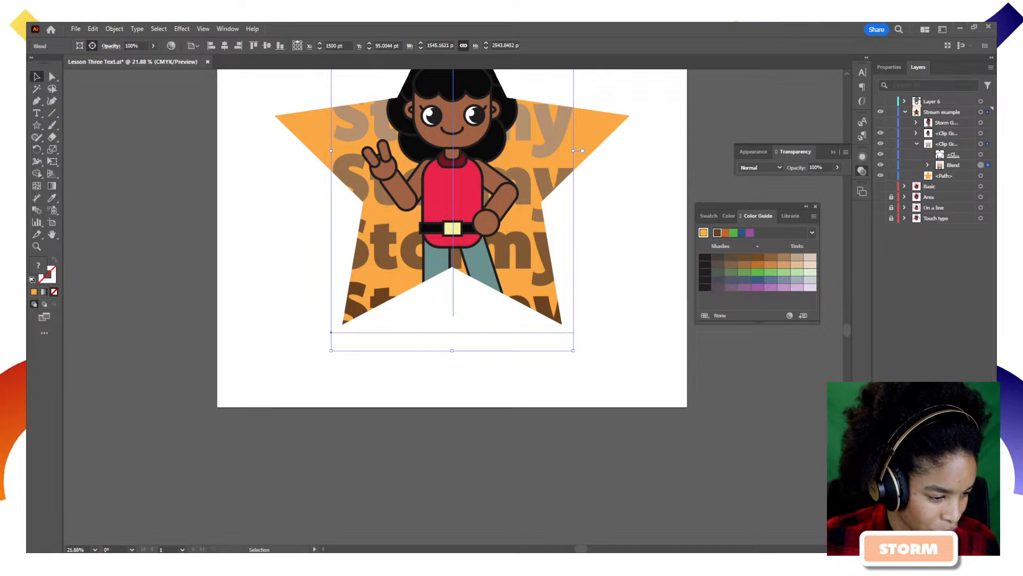
pyautogui.scroll(7, 339, 309)
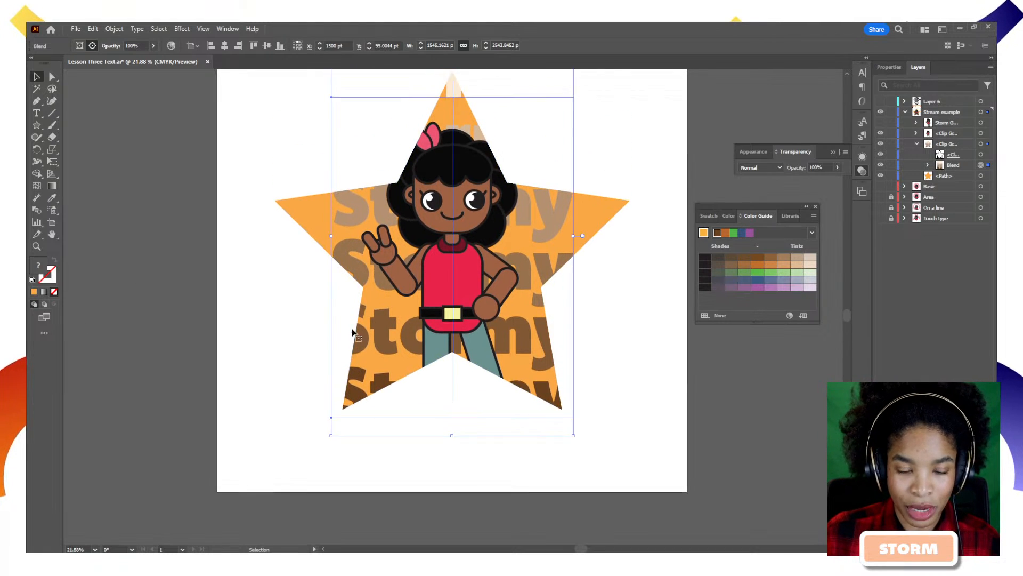
pyautogui.hotkey('ctrl', 'z')
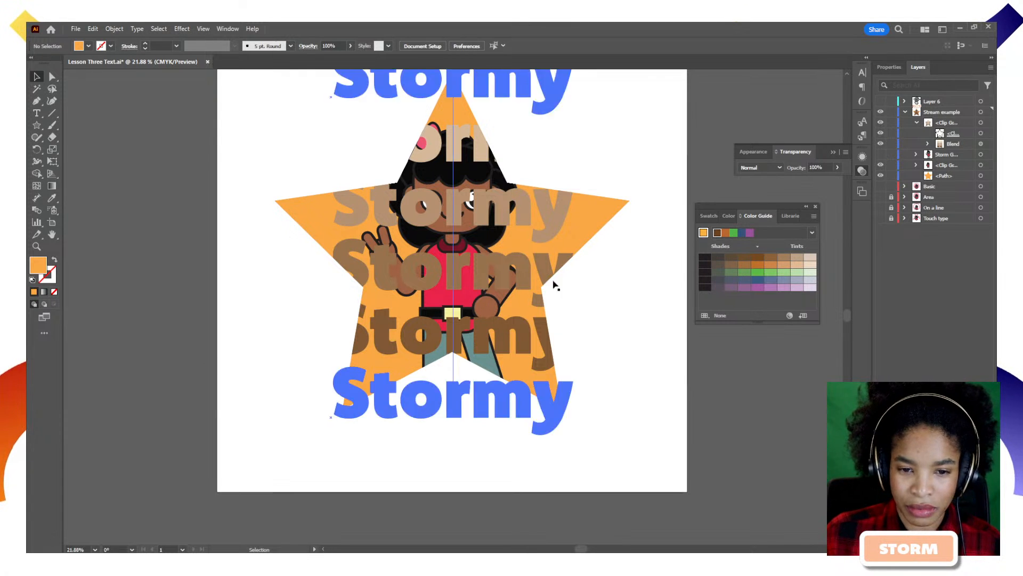
# Isolate the star clip group and then the Stormy blend, and select its top Stormy text.
pyautogui.scroll(3, 456, 126)
pyautogui.doubleClick(454, 134)
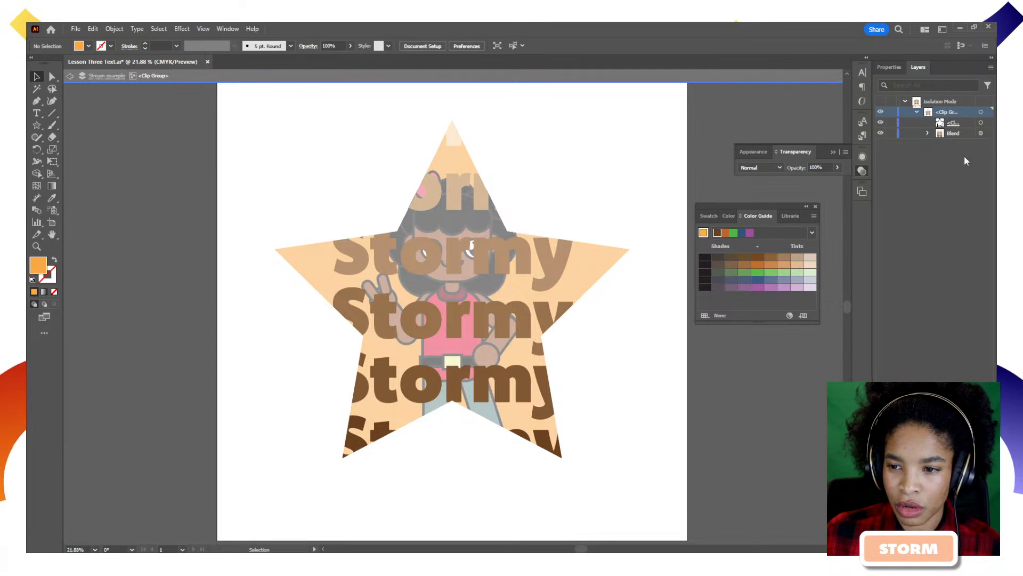
pyautogui.click(961, 133)
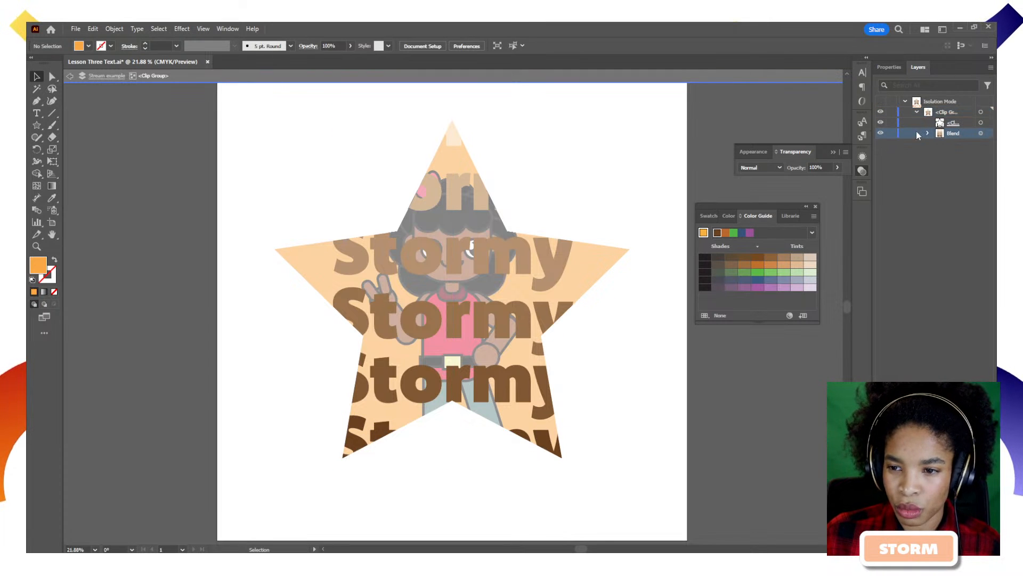
pyautogui.doubleClick(948, 134)
pyautogui.click(569, 305)
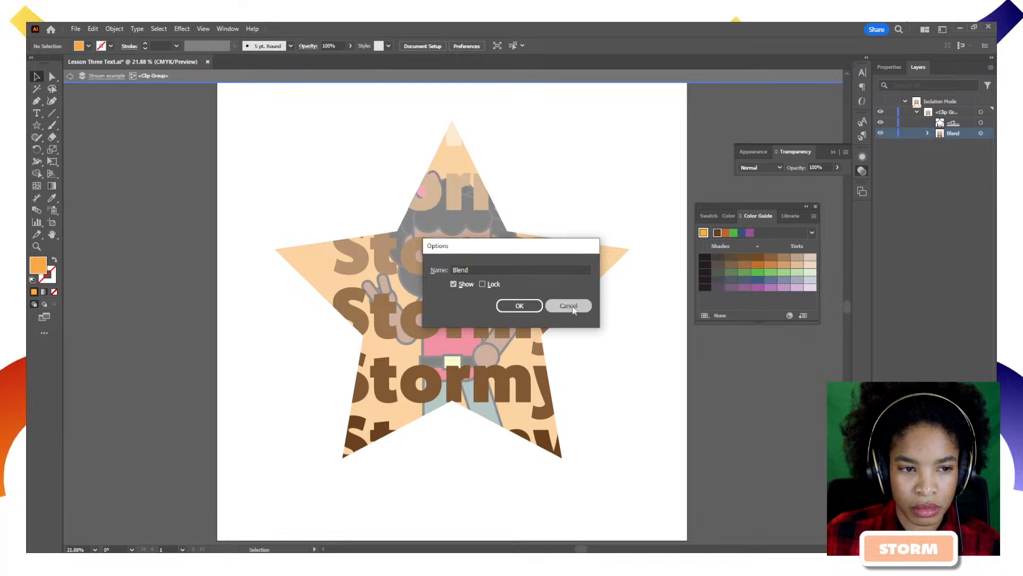
pyautogui.doubleClick(418, 299)
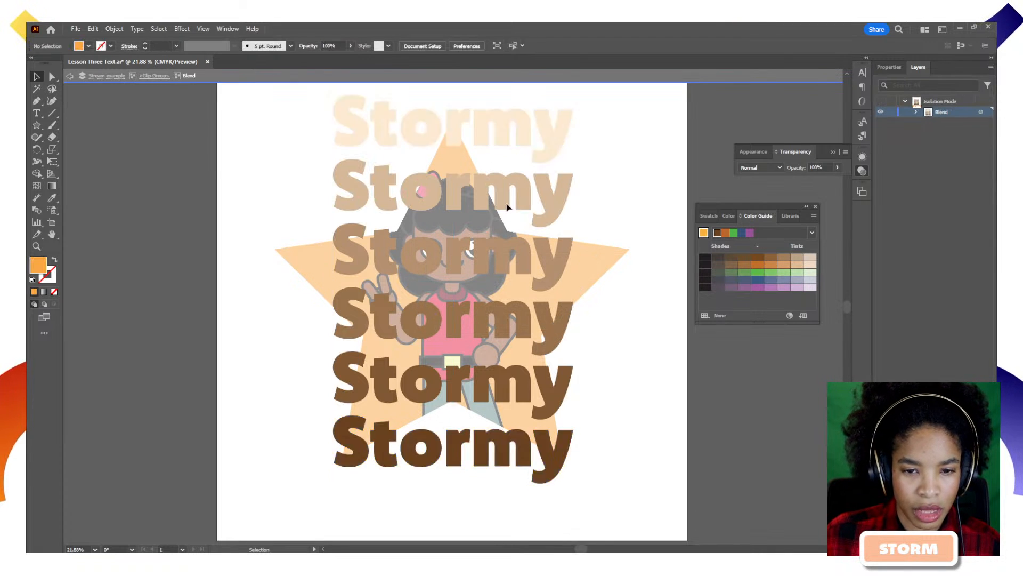
pyautogui.click(466, 131)
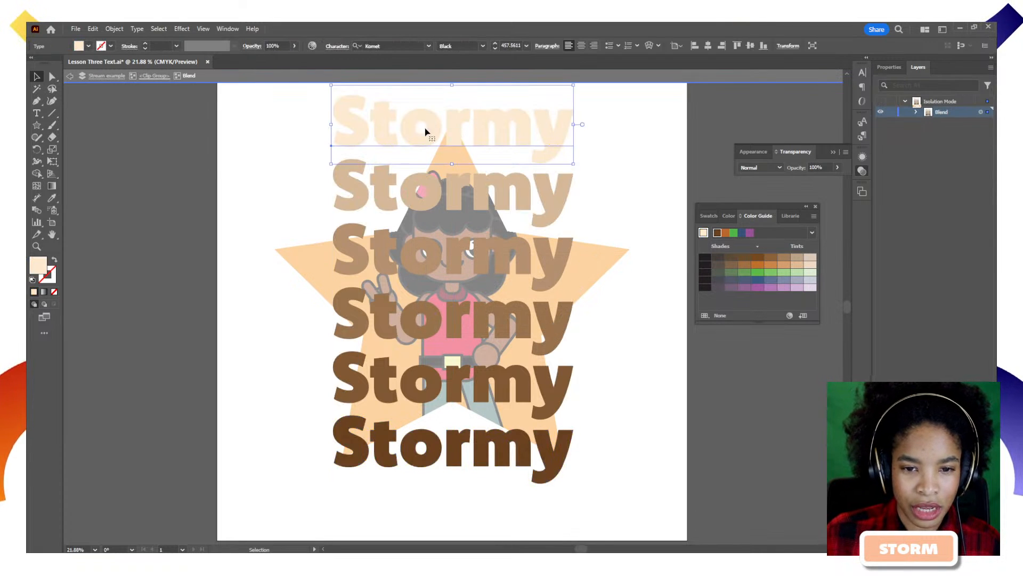
# Set the top Stormy's font size to 300 pt, after trying 350 pt first.
pyautogui.click(511, 46)
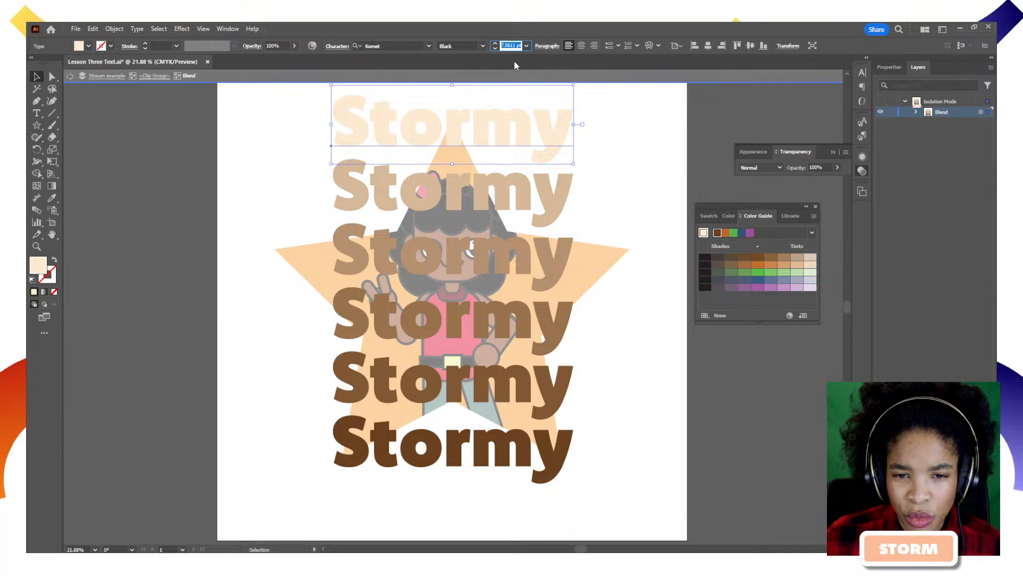
pyautogui.click(527, 46)
pyautogui.click(516, 47)
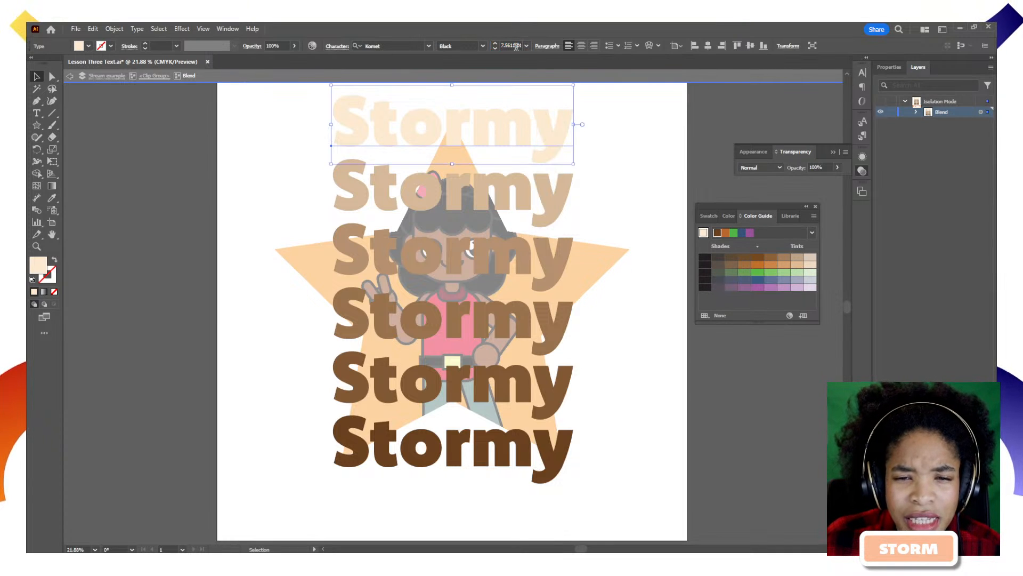
pyautogui.scroll(3, 516, 47)
pyautogui.click(511, 46)
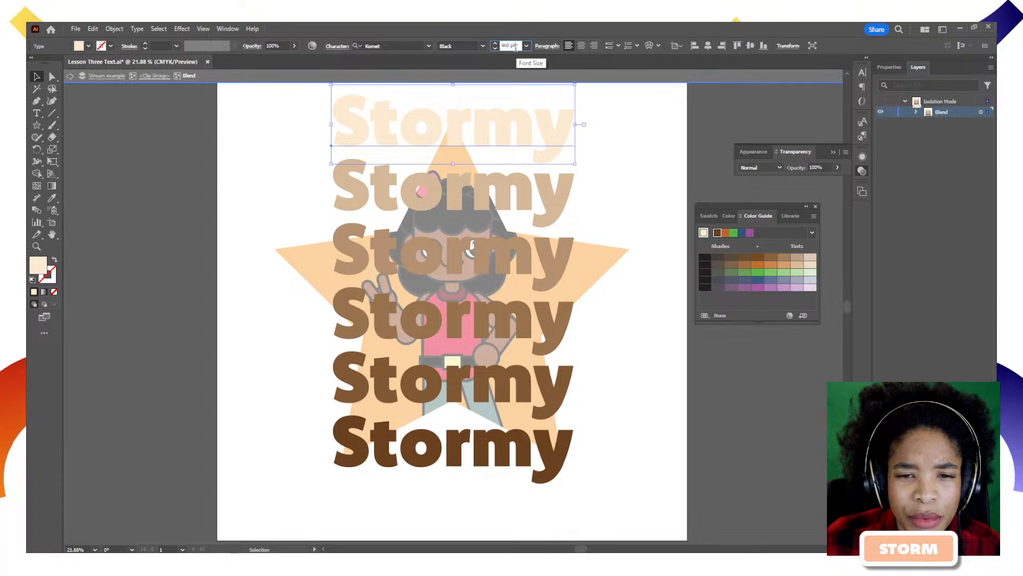
pyautogui.write('350')
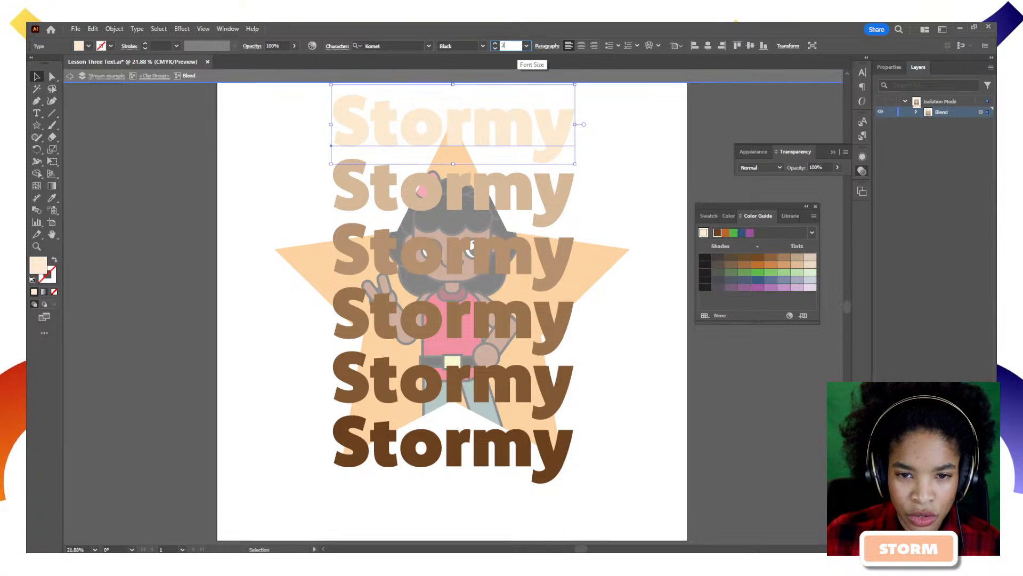
pyautogui.press('Return')
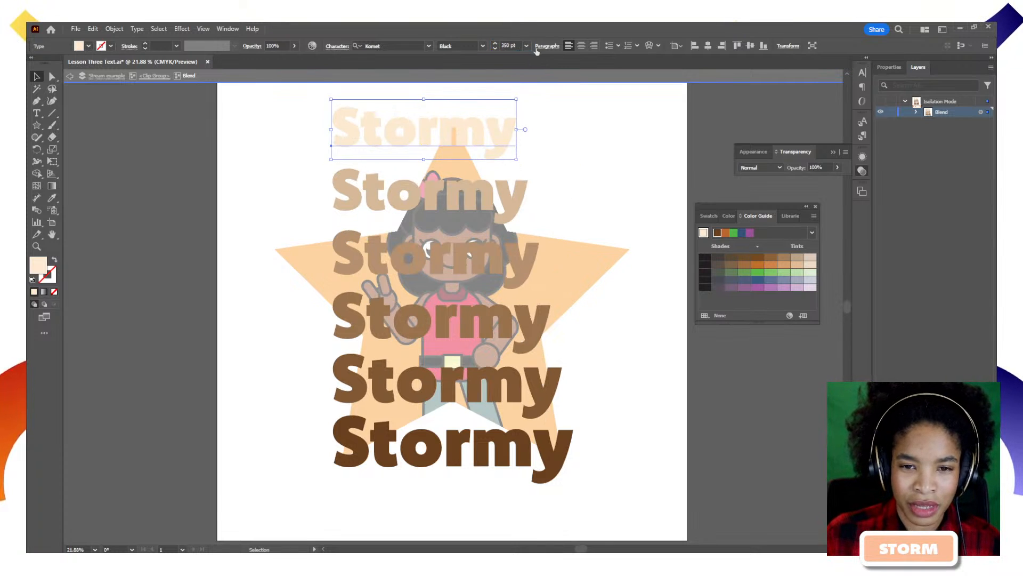
pyautogui.click(516, 46)
pyautogui.write('300')
pyautogui.press('Return')
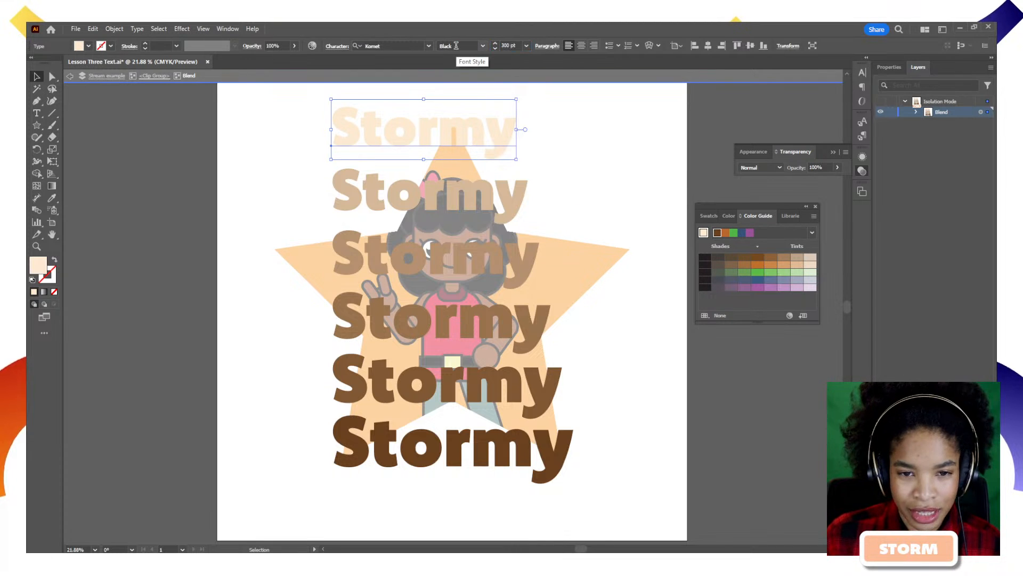
# Select the blend's spine path and try aligning its Stormy texts, then undo.
pyautogui.click(557, 224)
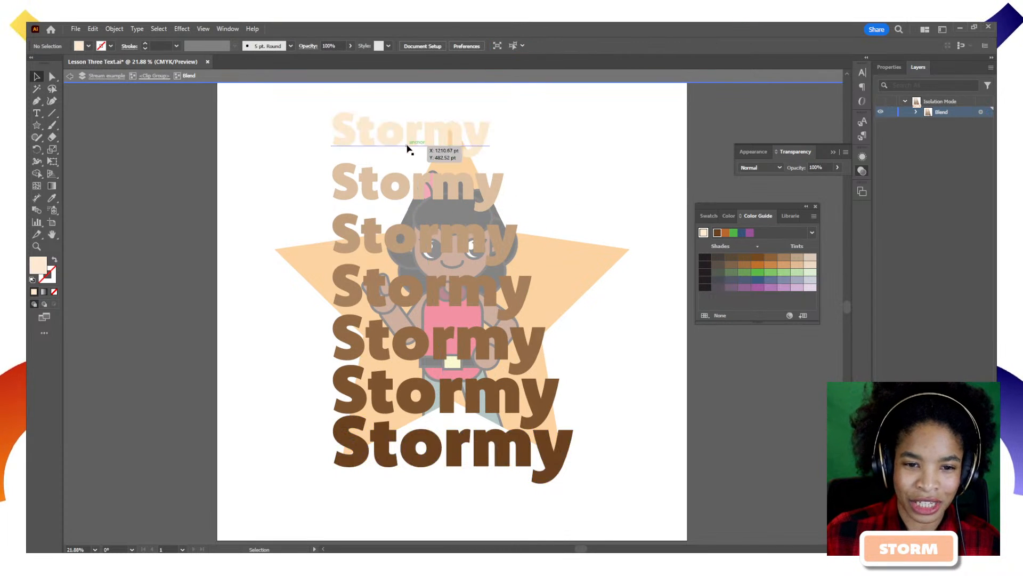
pyautogui.click(411, 144)
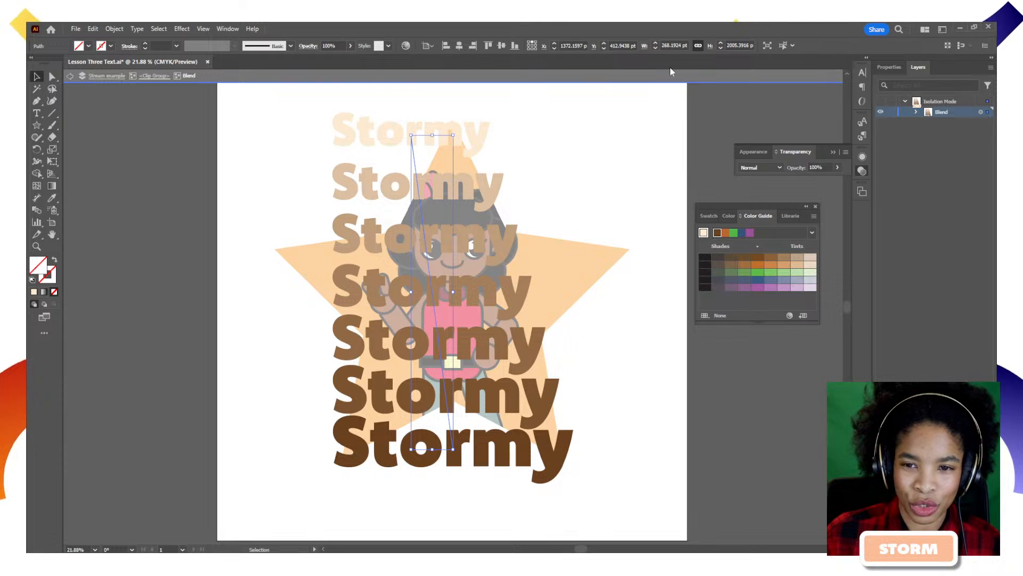
pyautogui.click(460, 47)
pyautogui.hotkey('ctrl', 'z')
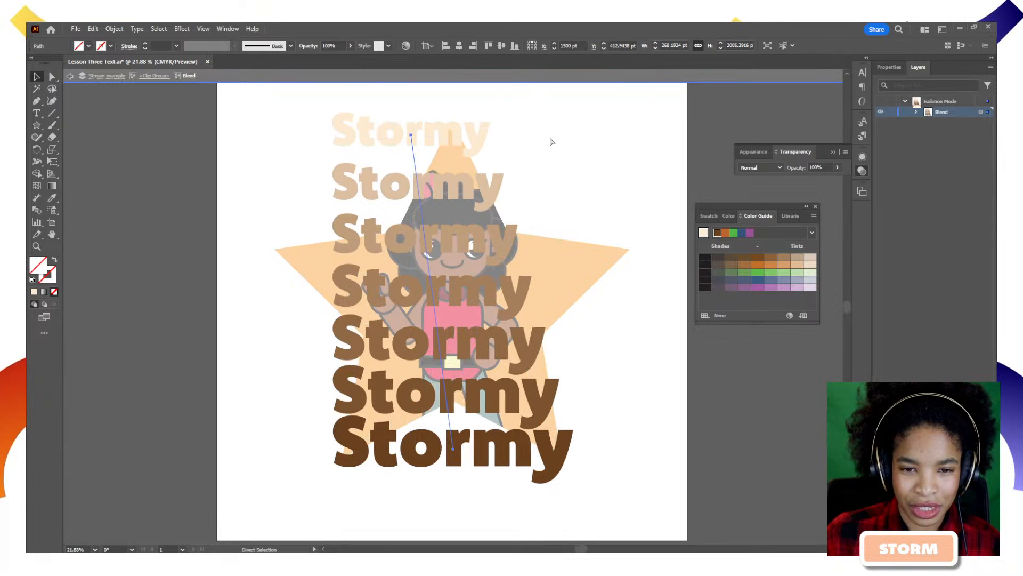
# Shift the top Stormy to the right, then undo back to the earlier stacked layout.
pyautogui.click(397, 142)
pyautogui.moveTo(396, 142); pyautogui.dragTo(450, 130)
pyautogui.click(617, 208)
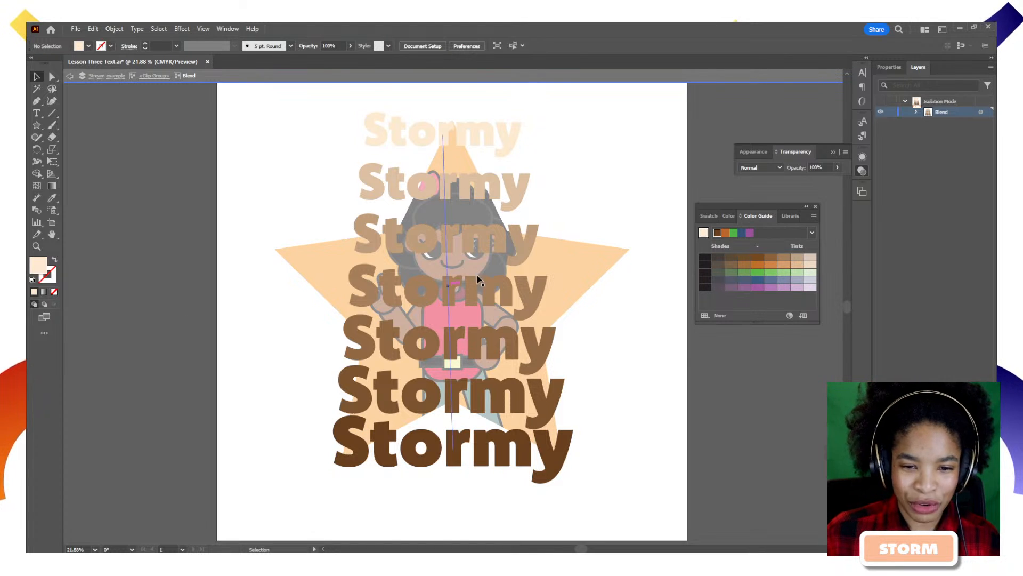
pyautogui.hotkey('ctrl', 'z')
pyautogui.hotkey('ctrl', 'z')
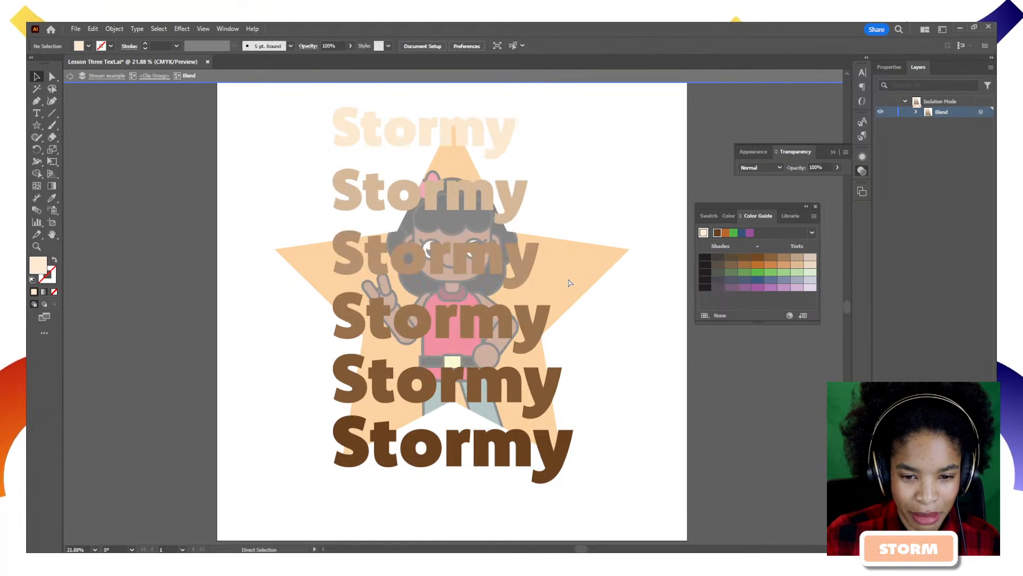
pyautogui.hotkey('ctrl', 'z')
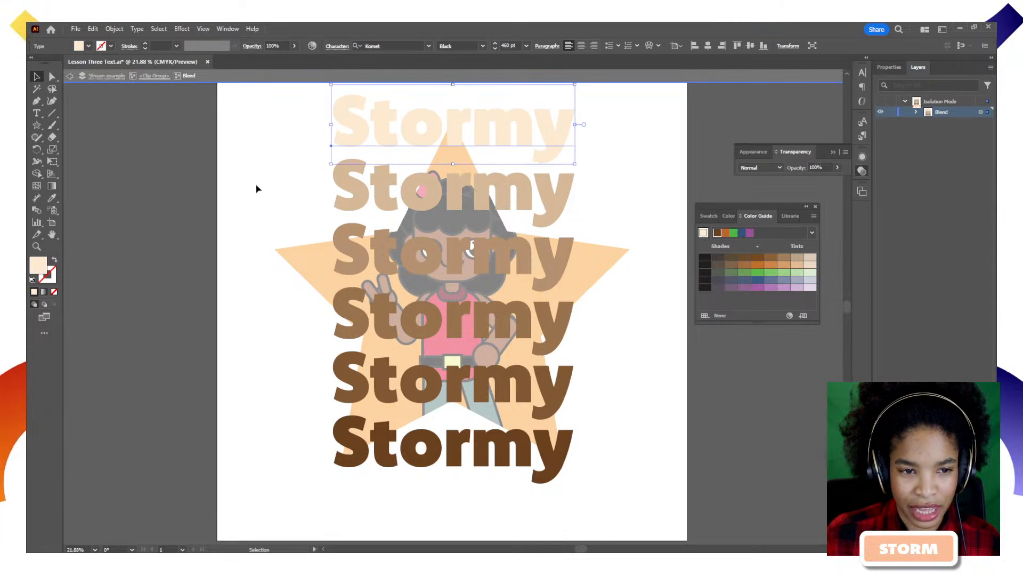
# Move the character clip group above the Stormy text in Layers, exit isolation, and select the star clip group.
pyautogui.click(106, 75)
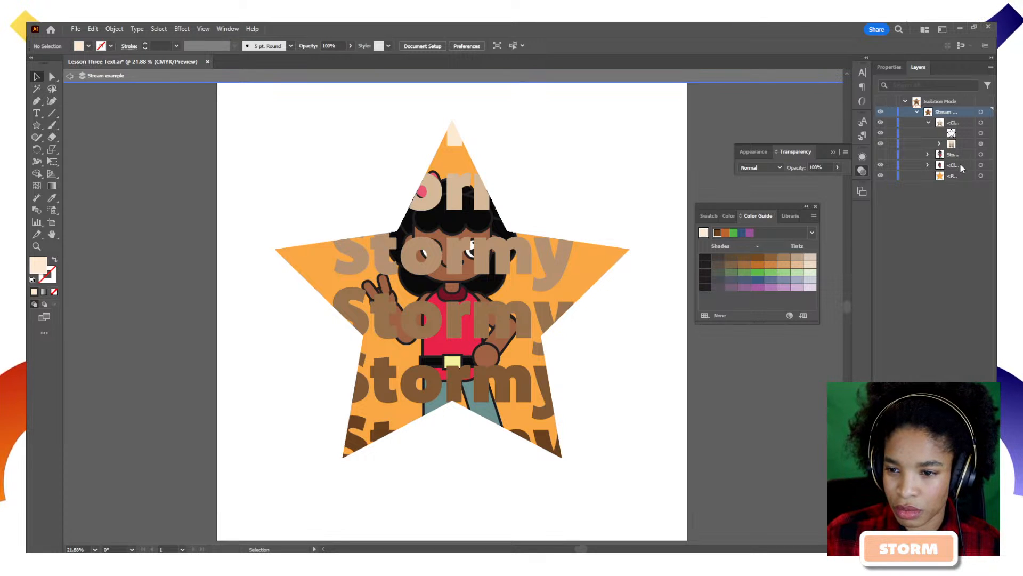
pyautogui.moveTo(963, 167); pyautogui.dragTo(957, 121)
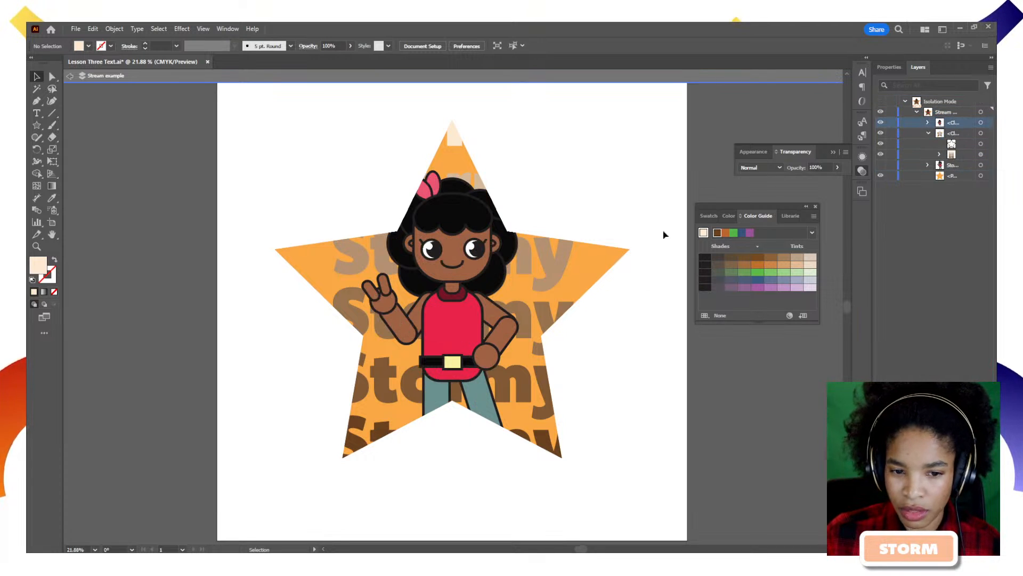
pyautogui.doubleClick(600, 284)
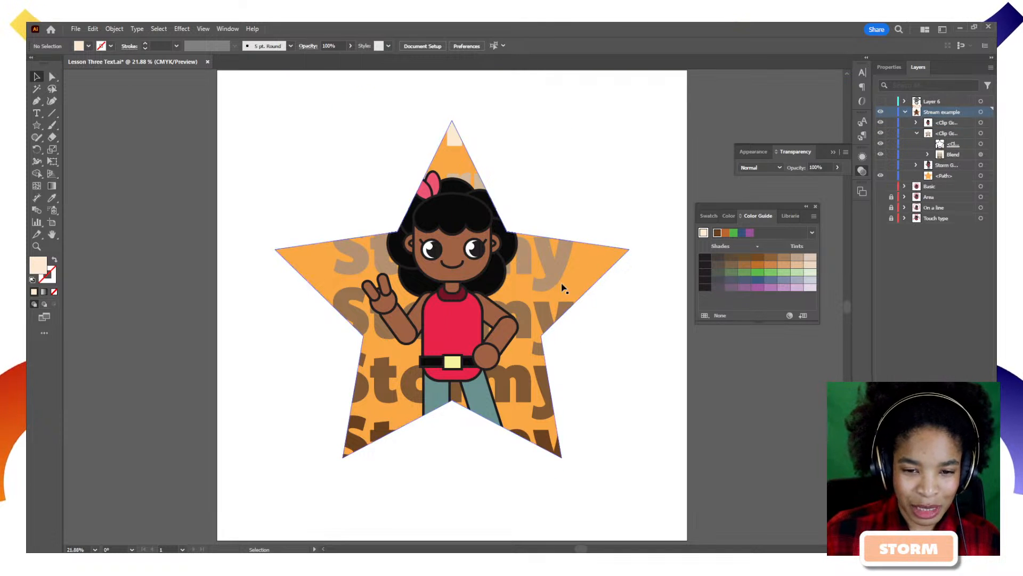
pyautogui.click(592, 244)
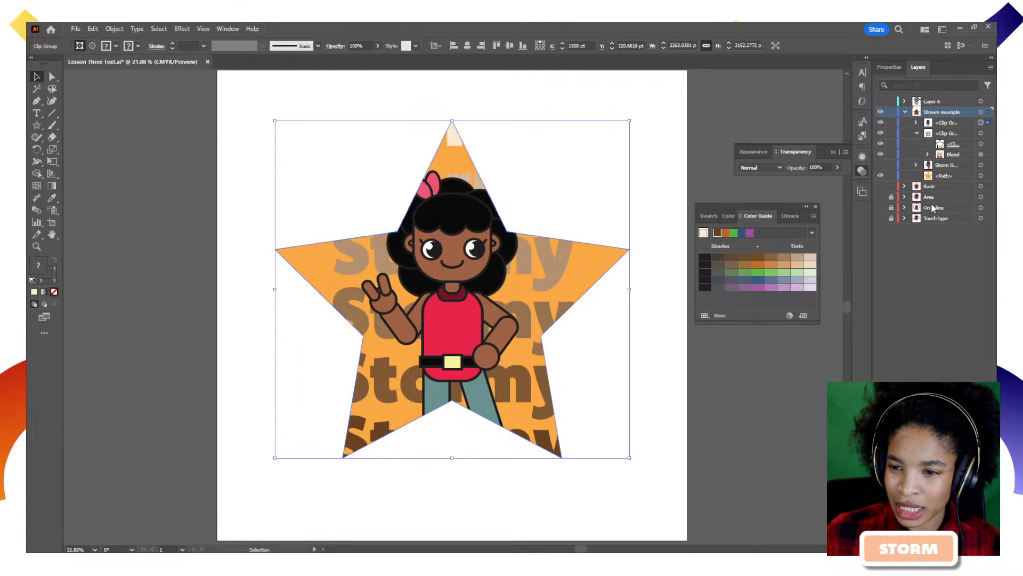
# Duplicate the star path and paste repeating 'StormyStormy' type along its outline with Type on a Path.
pyautogui.keyDown('alt'); pyautogui.moveTo(952, 176); pyautogui.dragTo(951, 118); pyautogui.keyUp('alt')
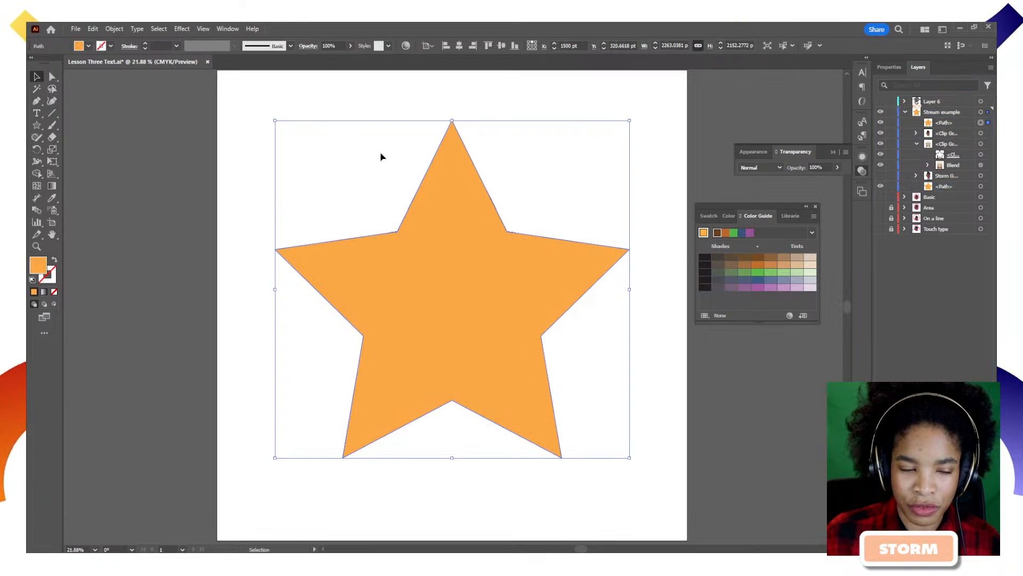
pyautogui.click(37, 113)
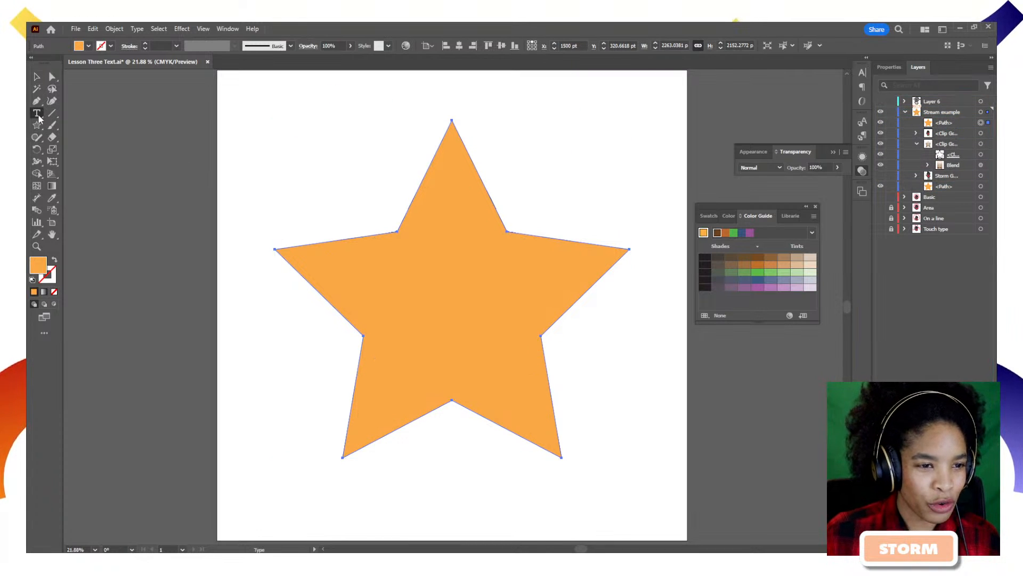
pyautogui.moveTo(38, 115); pyautogui.dragTo(80, 137)
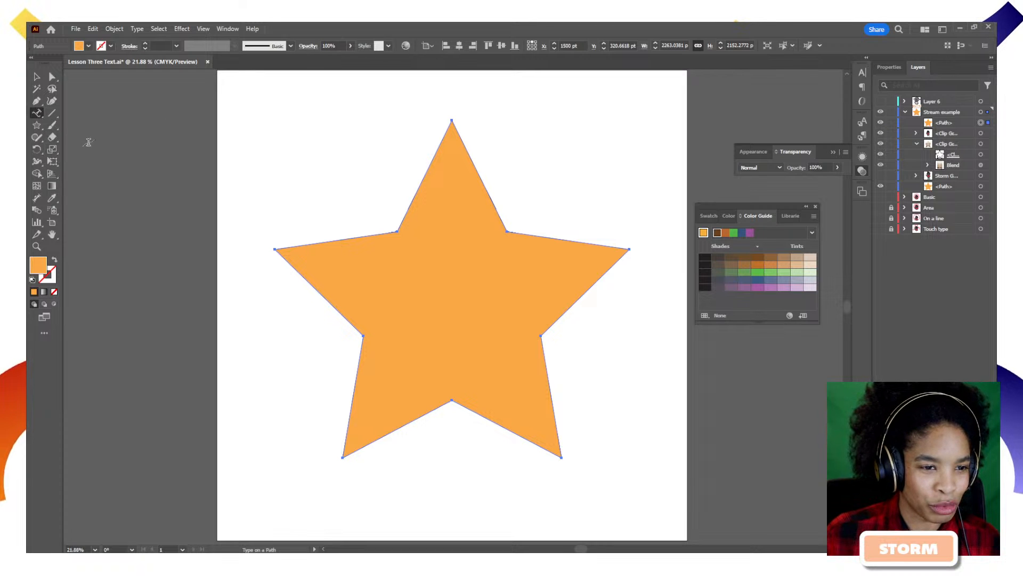
pyautogui.click(322, 242)
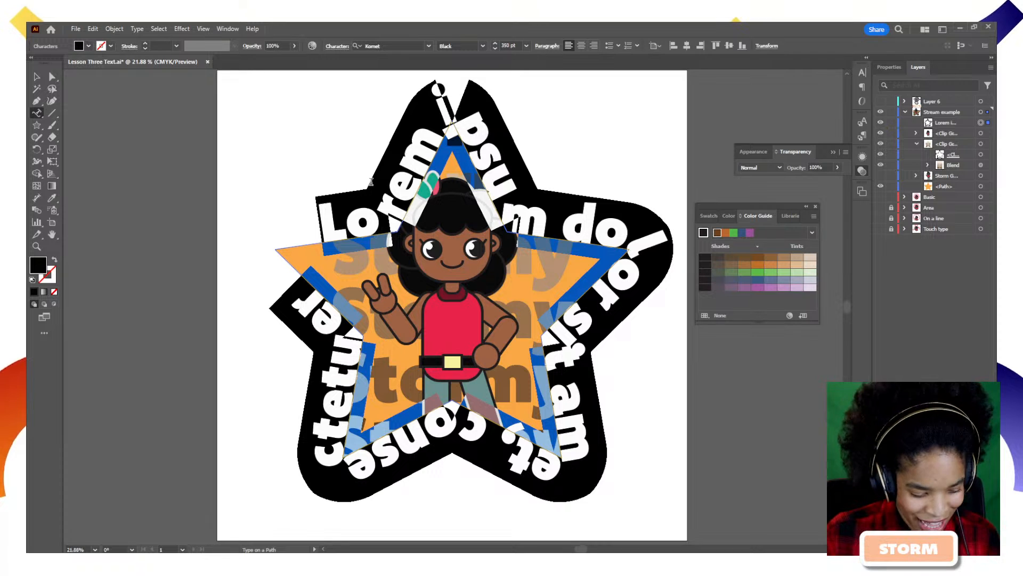
pyautogui.write('S')
pyautogui.press('Escape')
pyautogui.hotkey('ctrl', 'v')
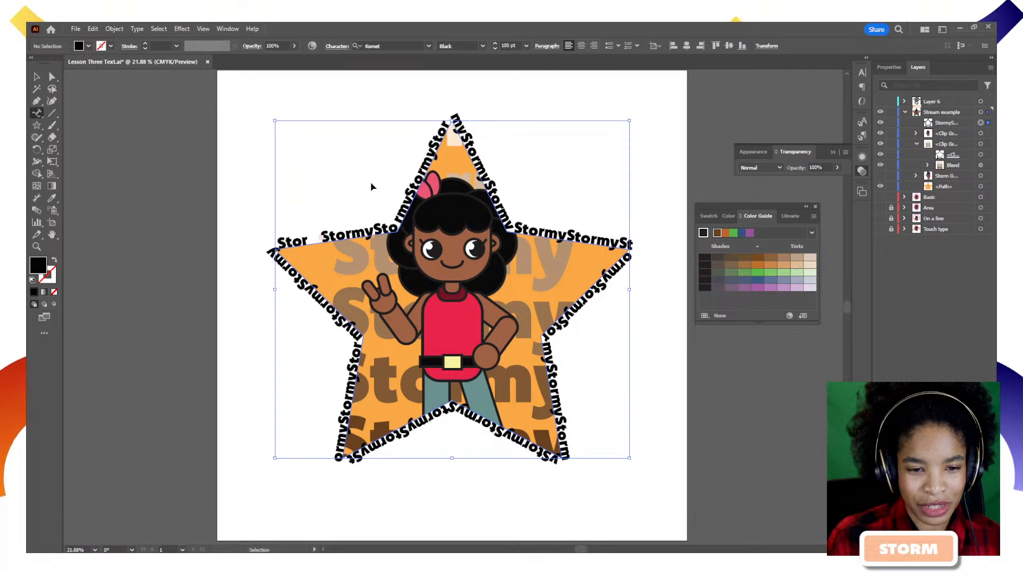
# Color the Stormy path text orange from the Color Guide, after trying brown.
pyautogui.click(372, 186)
pyautogui.click(37, 77)
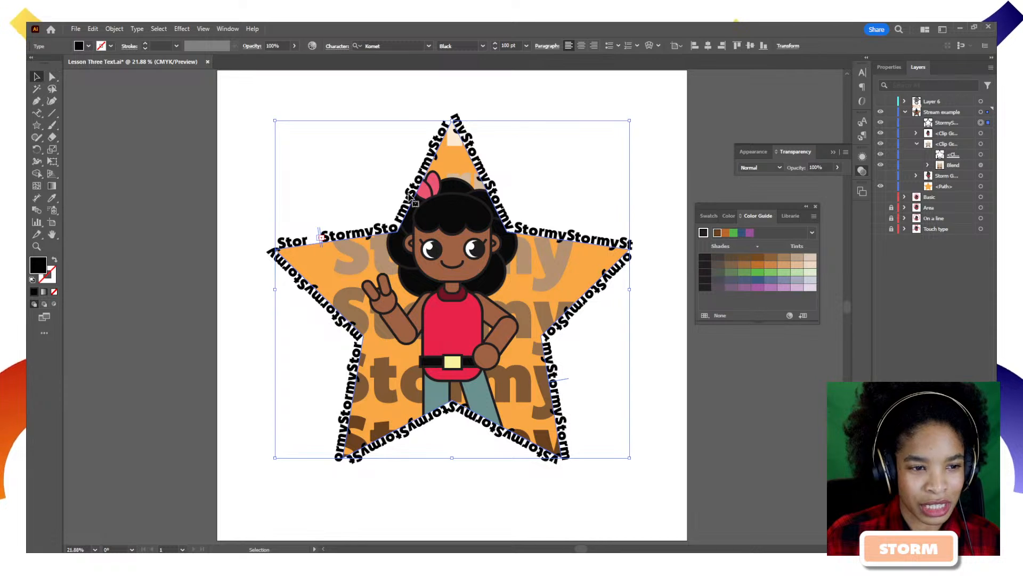
pyautogui.click(757, 258)
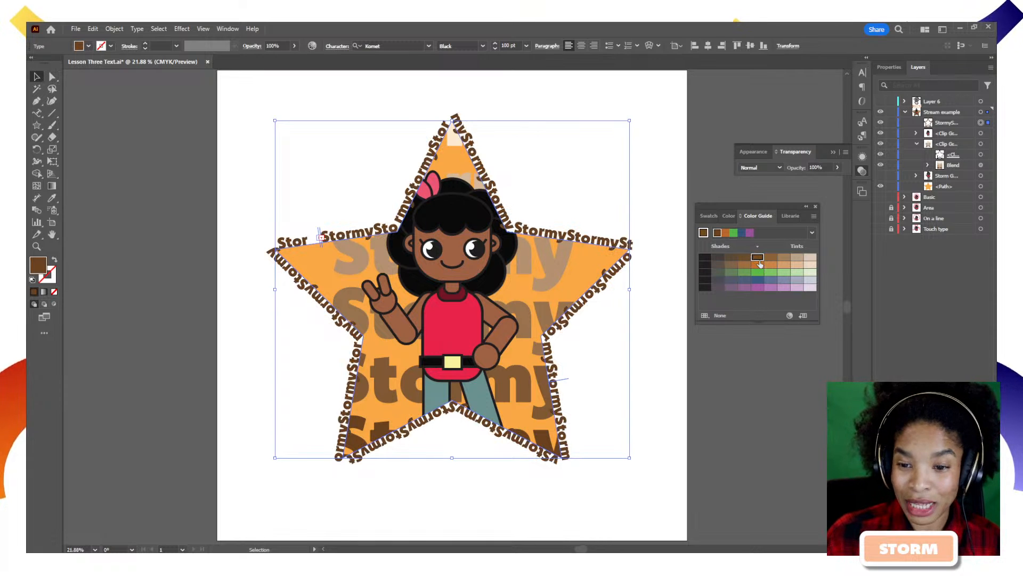
pyautogui.click(580, 265)
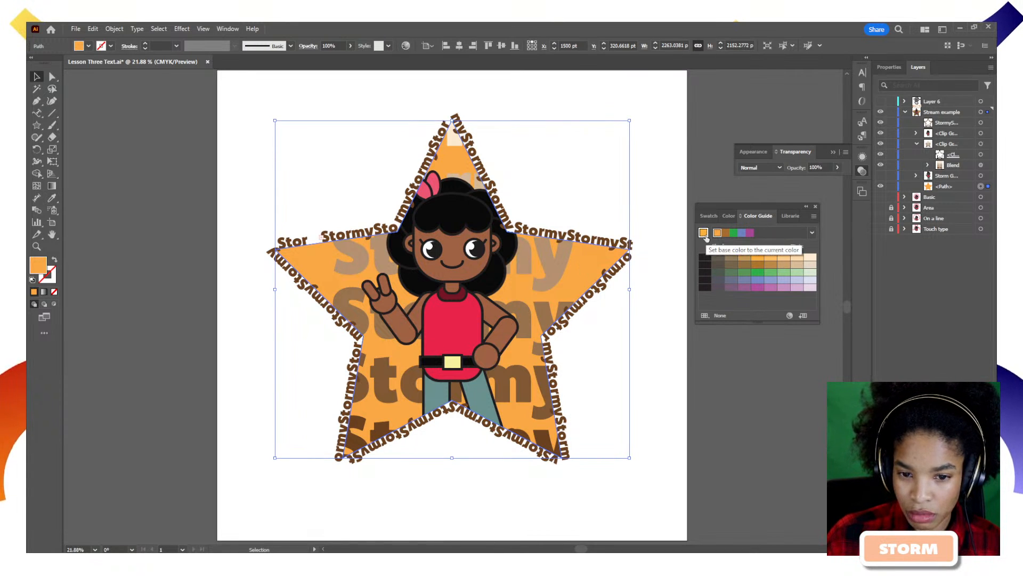
pyautogui.click(572, 238)
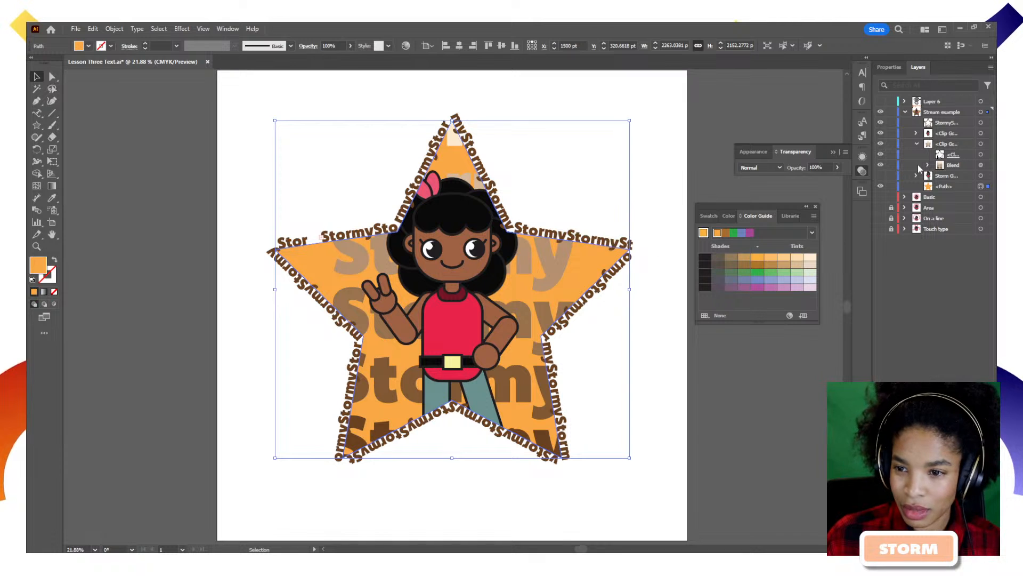
pyautogui.click(717, 234)
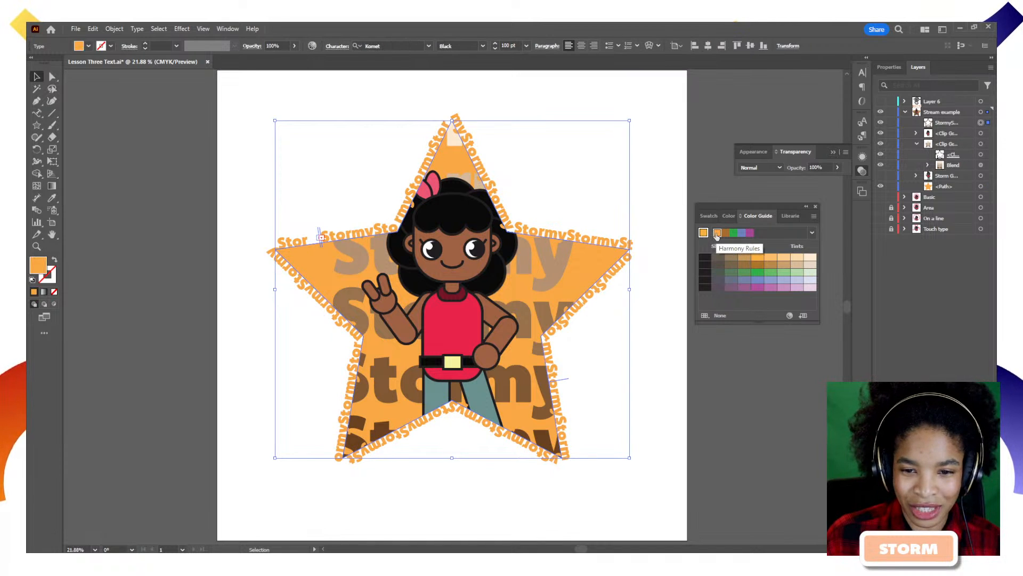
# Hide the solid orange star <Path> layer so only the text outlines the star.
pyautogui.click(638, 207)
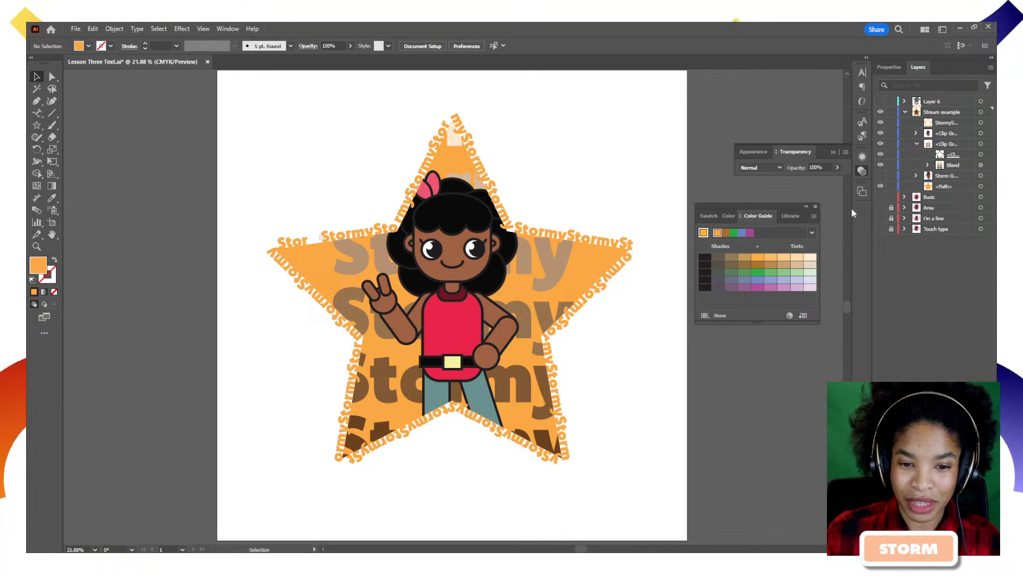
pyautogui.moveTo(881, 218); pyautogui.dragTo(882, 192)
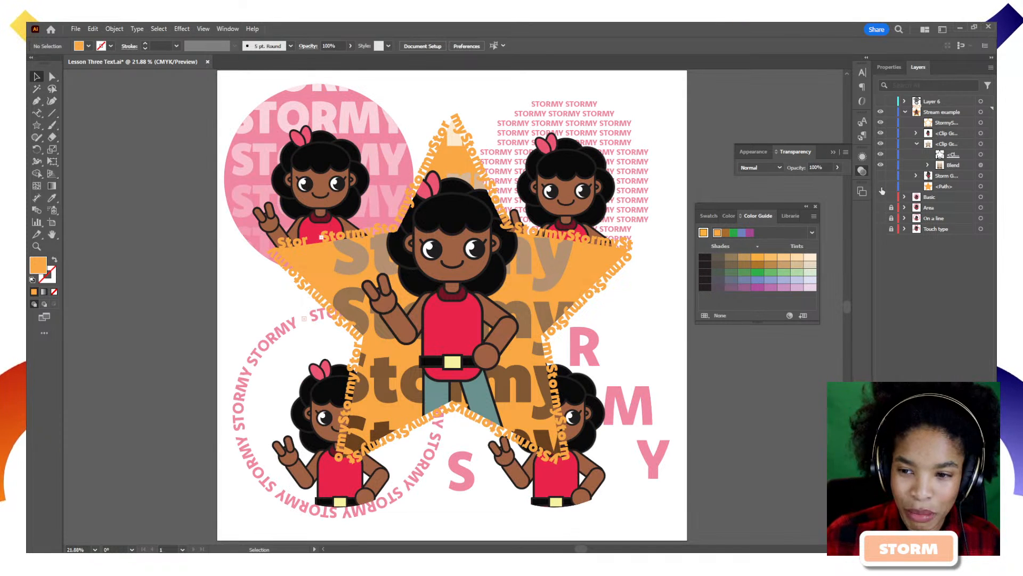
pyautogui.click(882, 191)
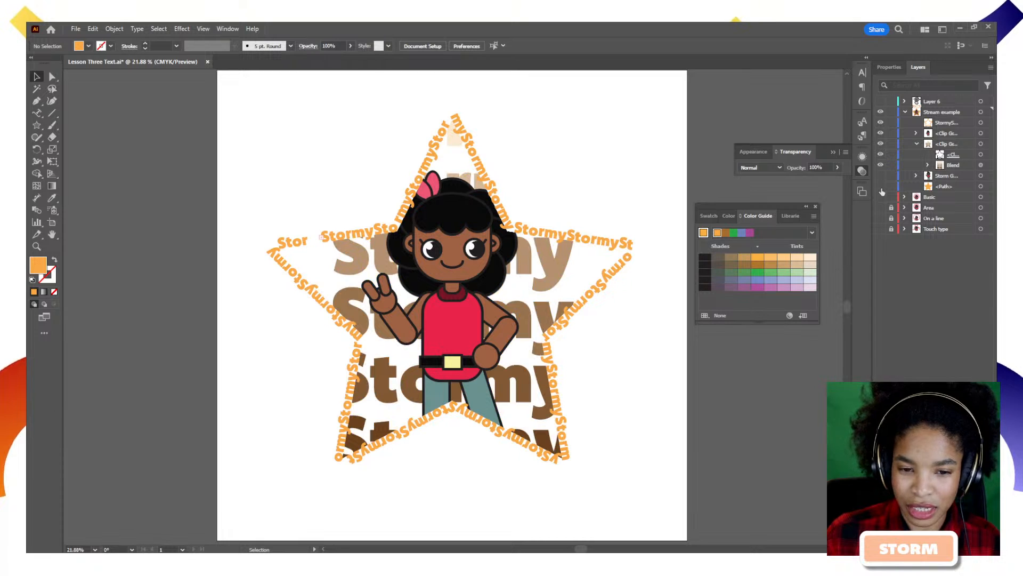